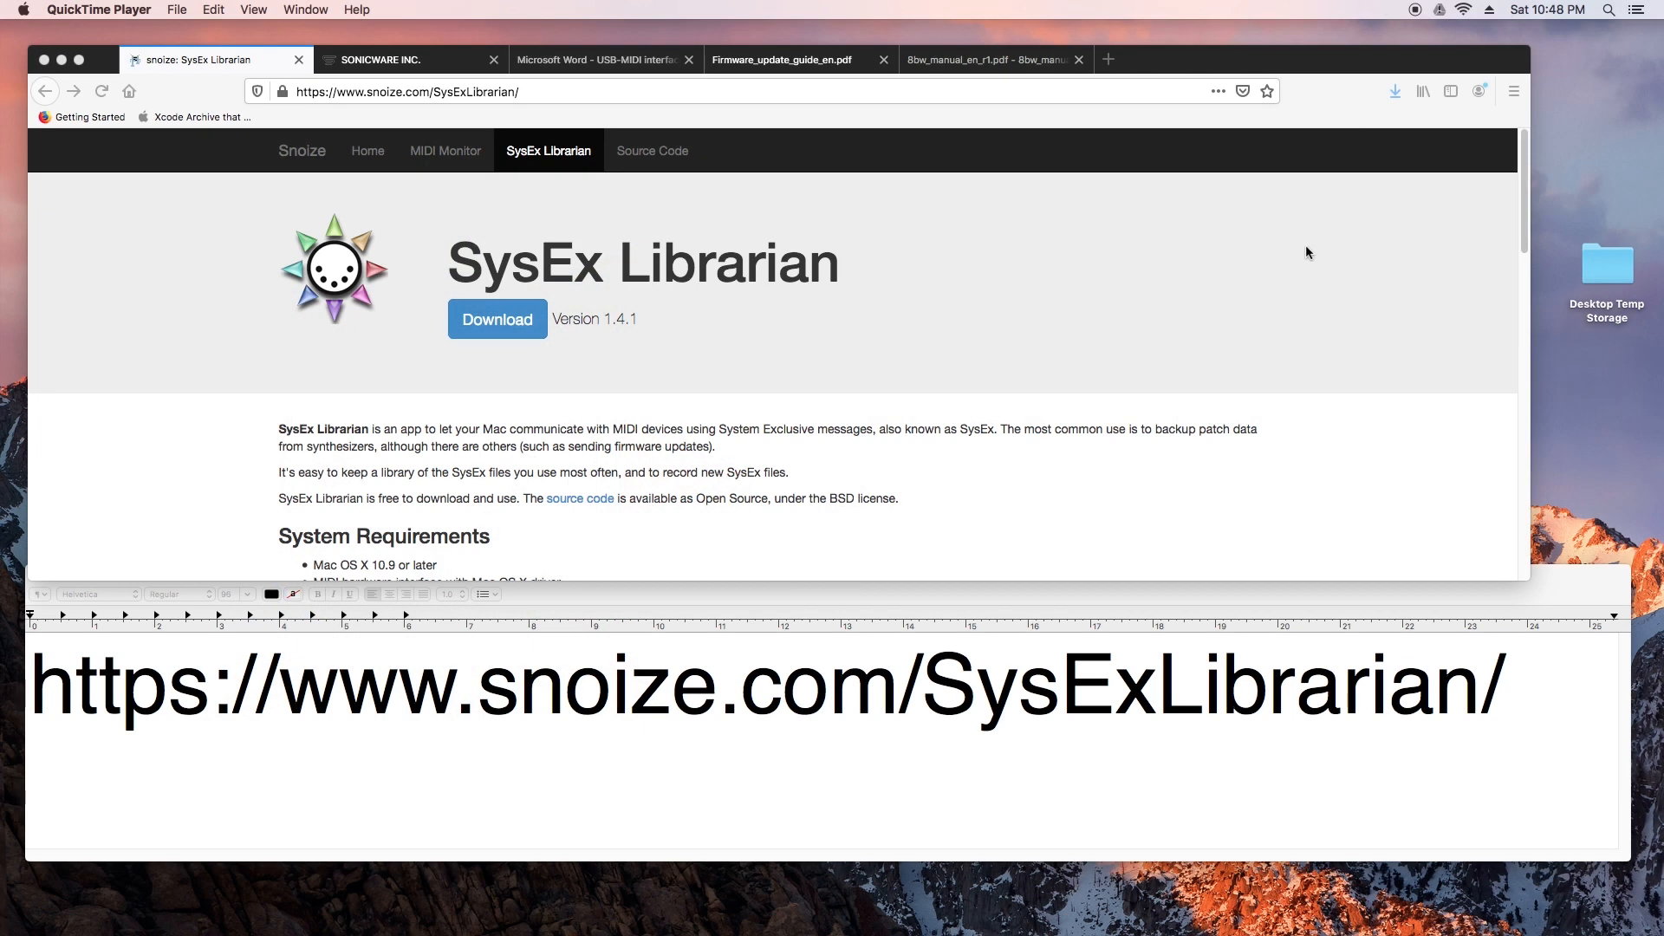
Step: Download SysExLibrarian.zip from the Snoize SysEx Librarian page and save the file
left_click(1411, 589)
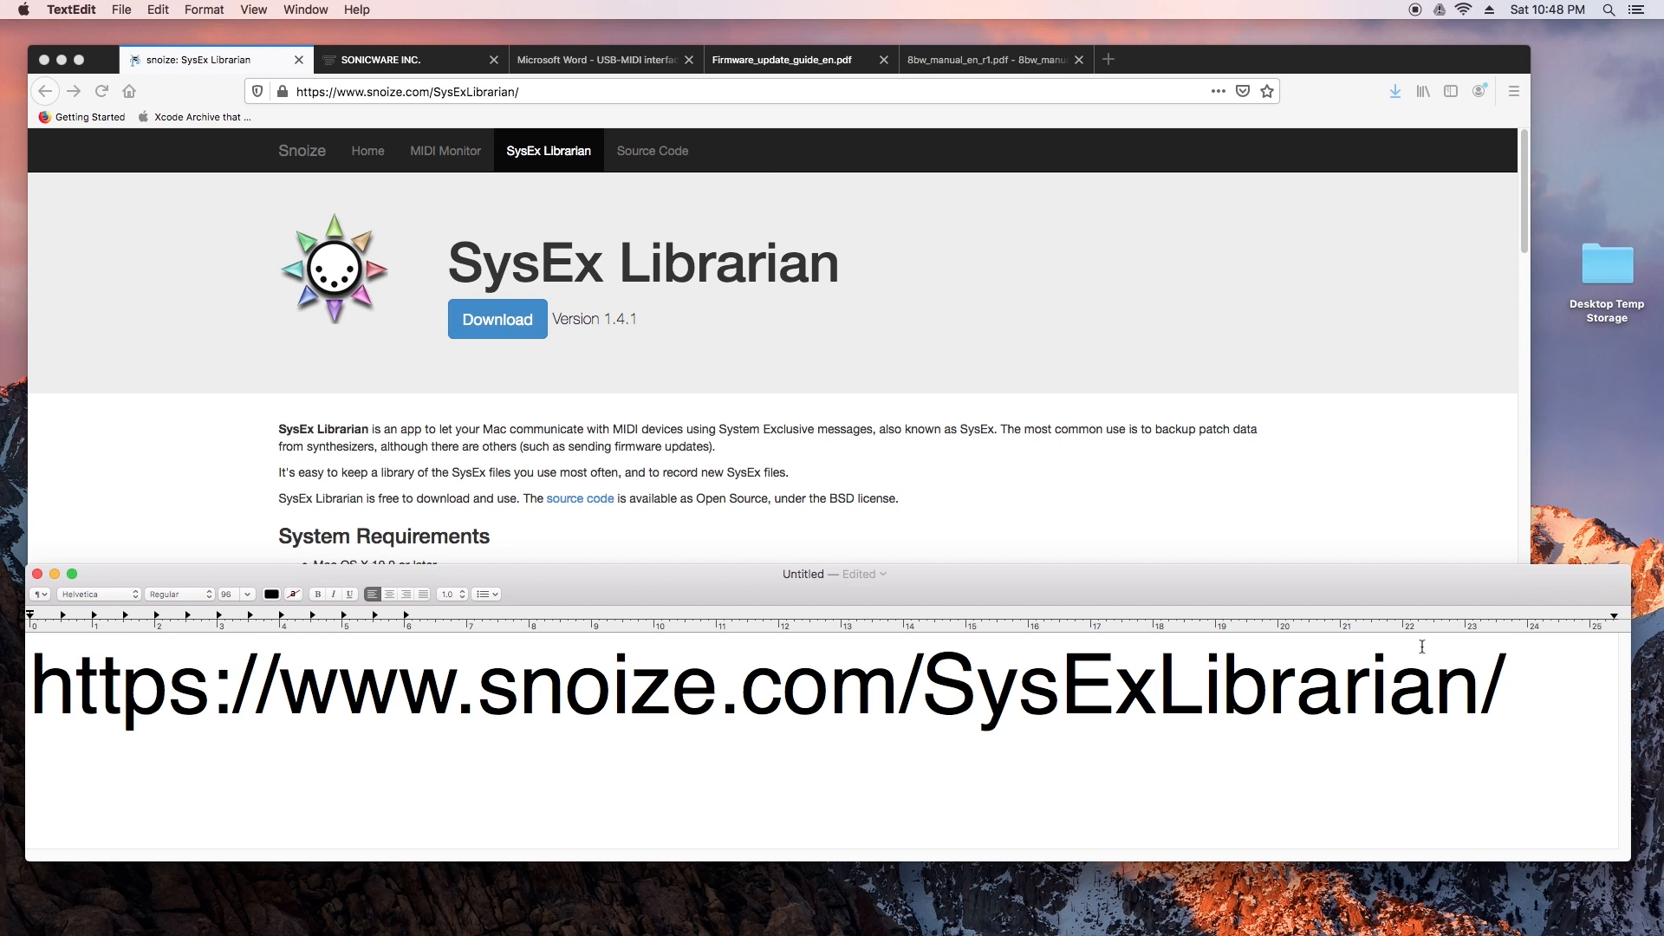
left_click(260, 448)
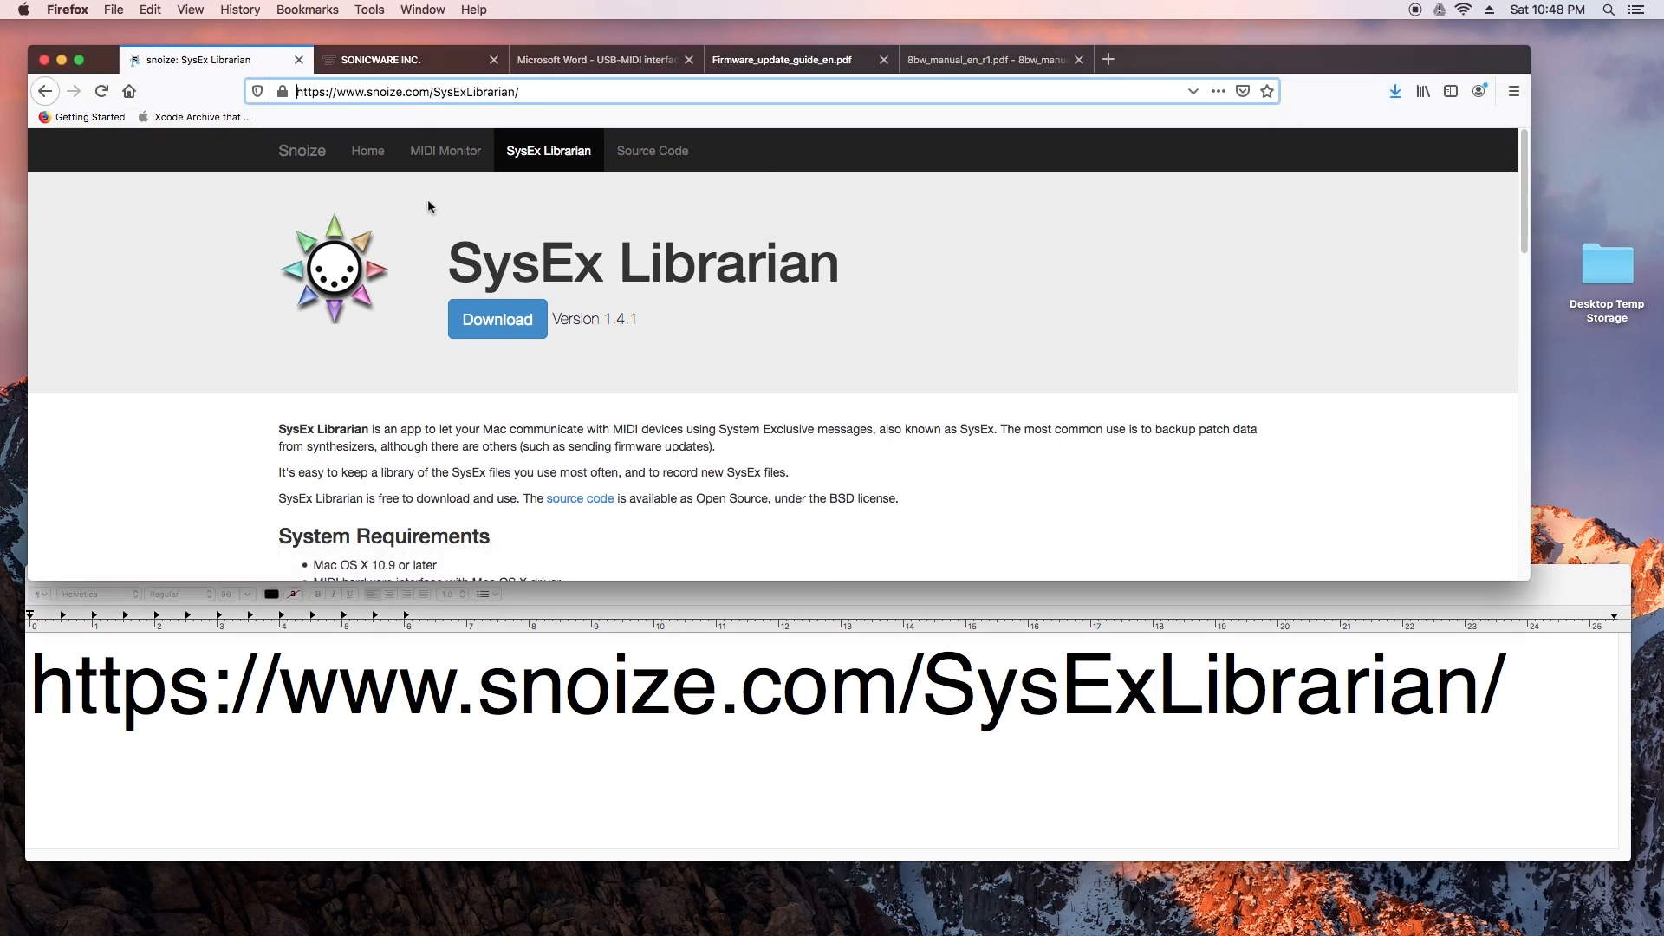
left_click(495, 326)
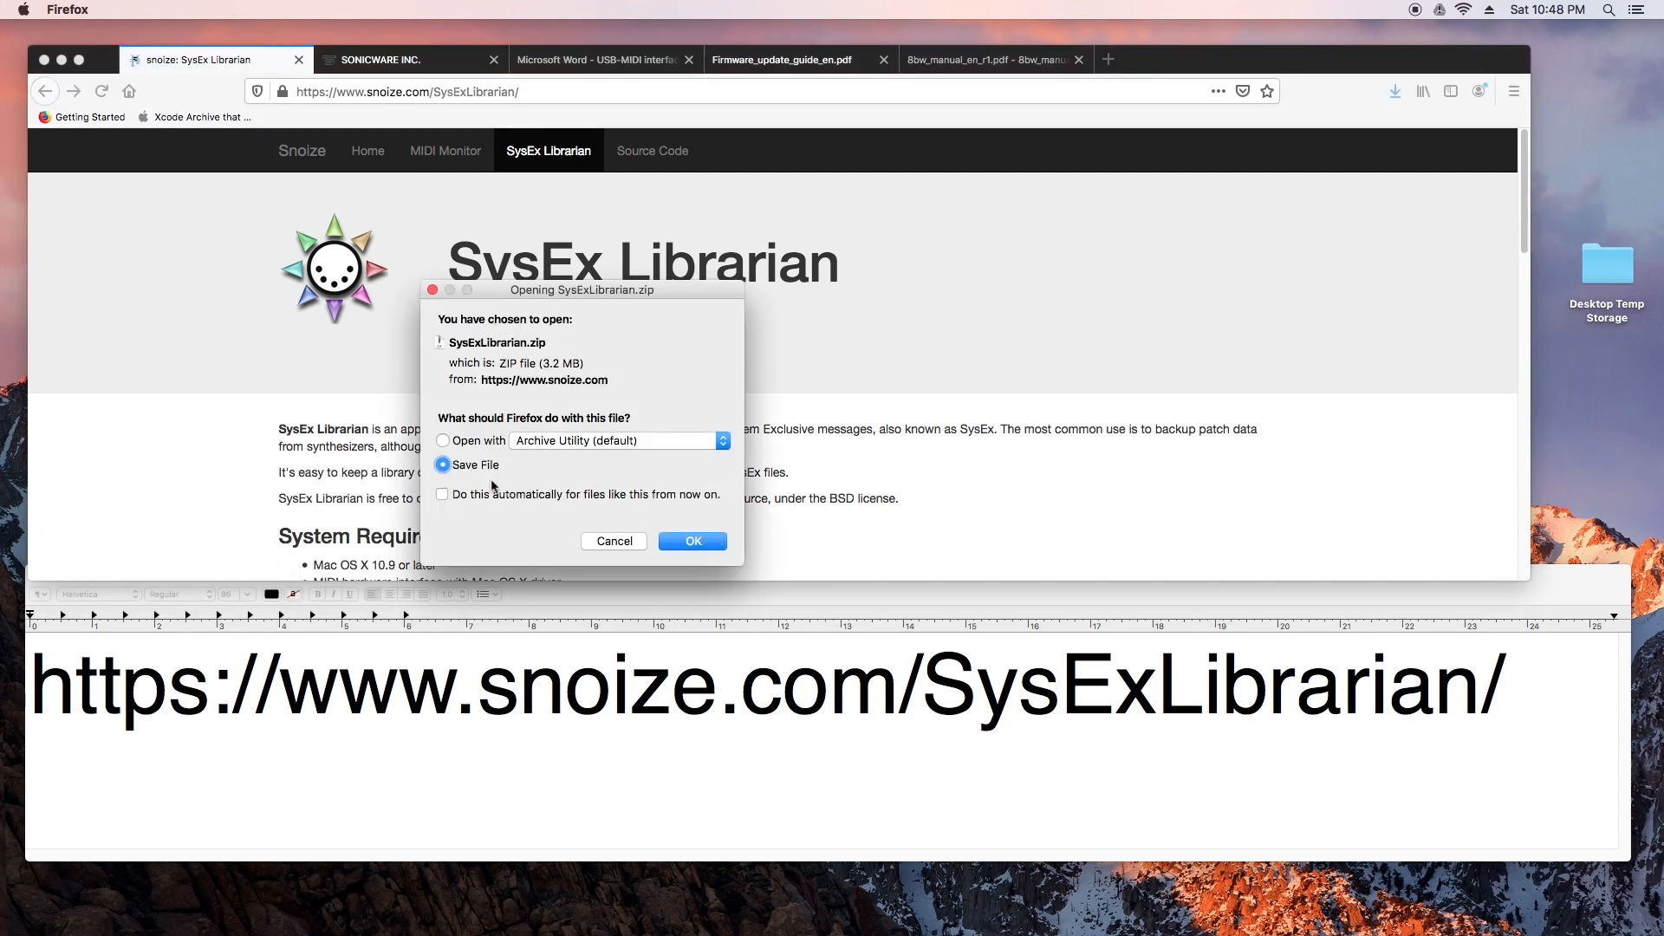
left_click(709, 543)
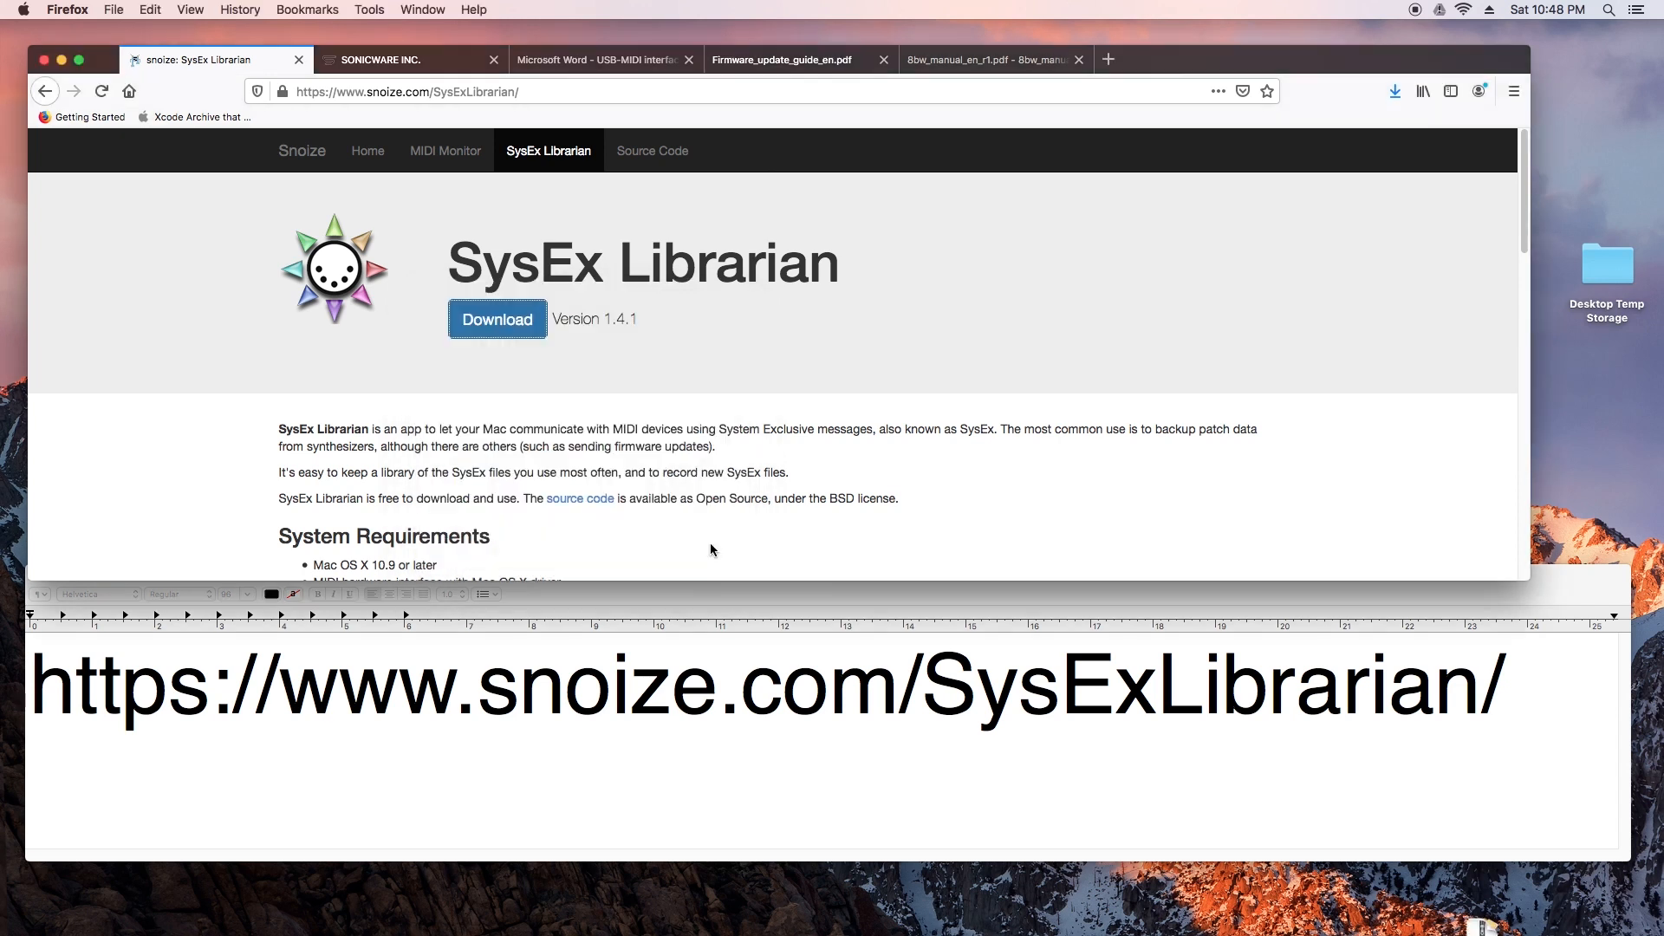
Step: Move SysExLibrarian.zip from the downloads to the desktop and extract it there
mouse_move(1428, 918)
left_click(1482, 903)
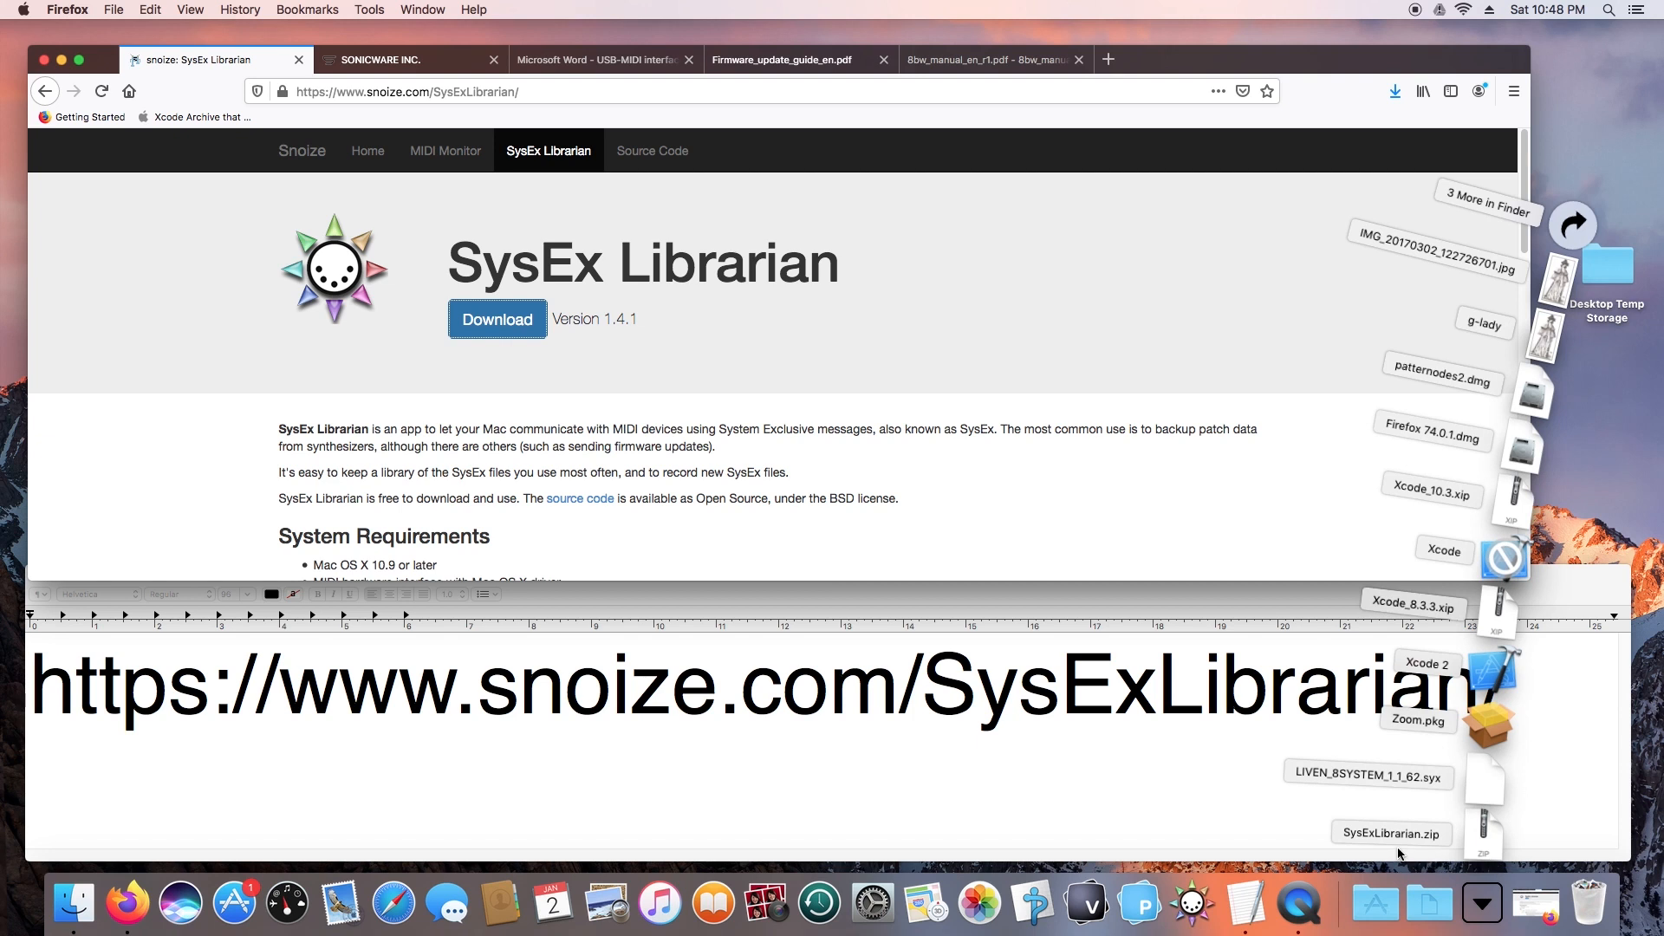
left_click_drag(1481, 850, 1592, 382)
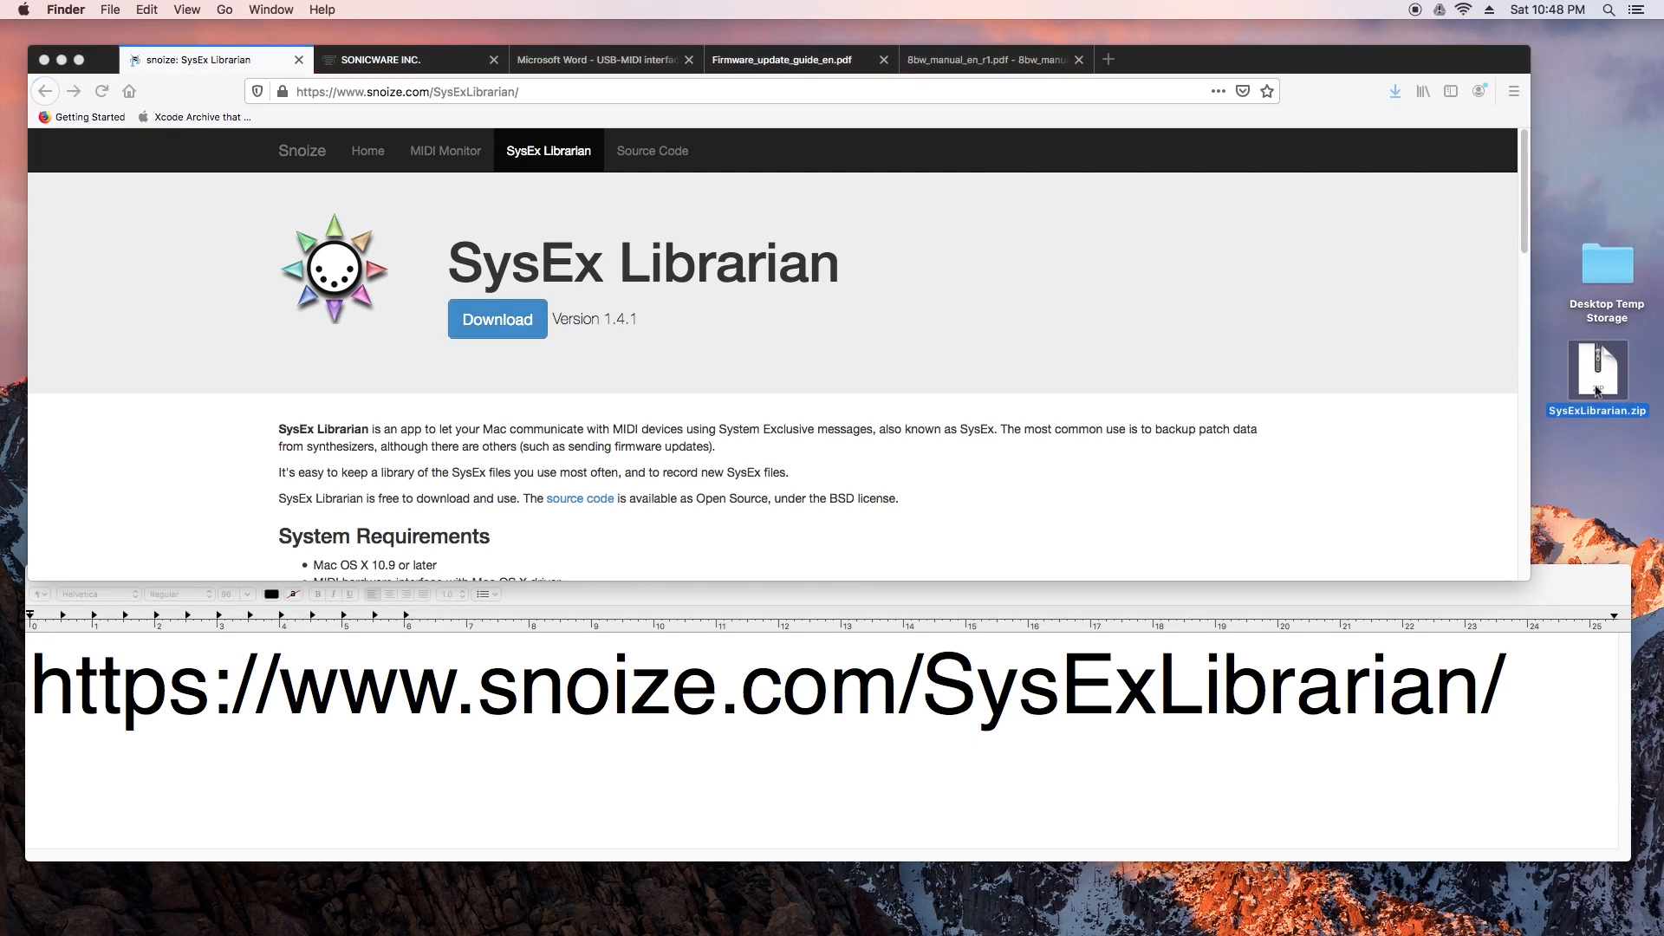
double_click(1597, 386)
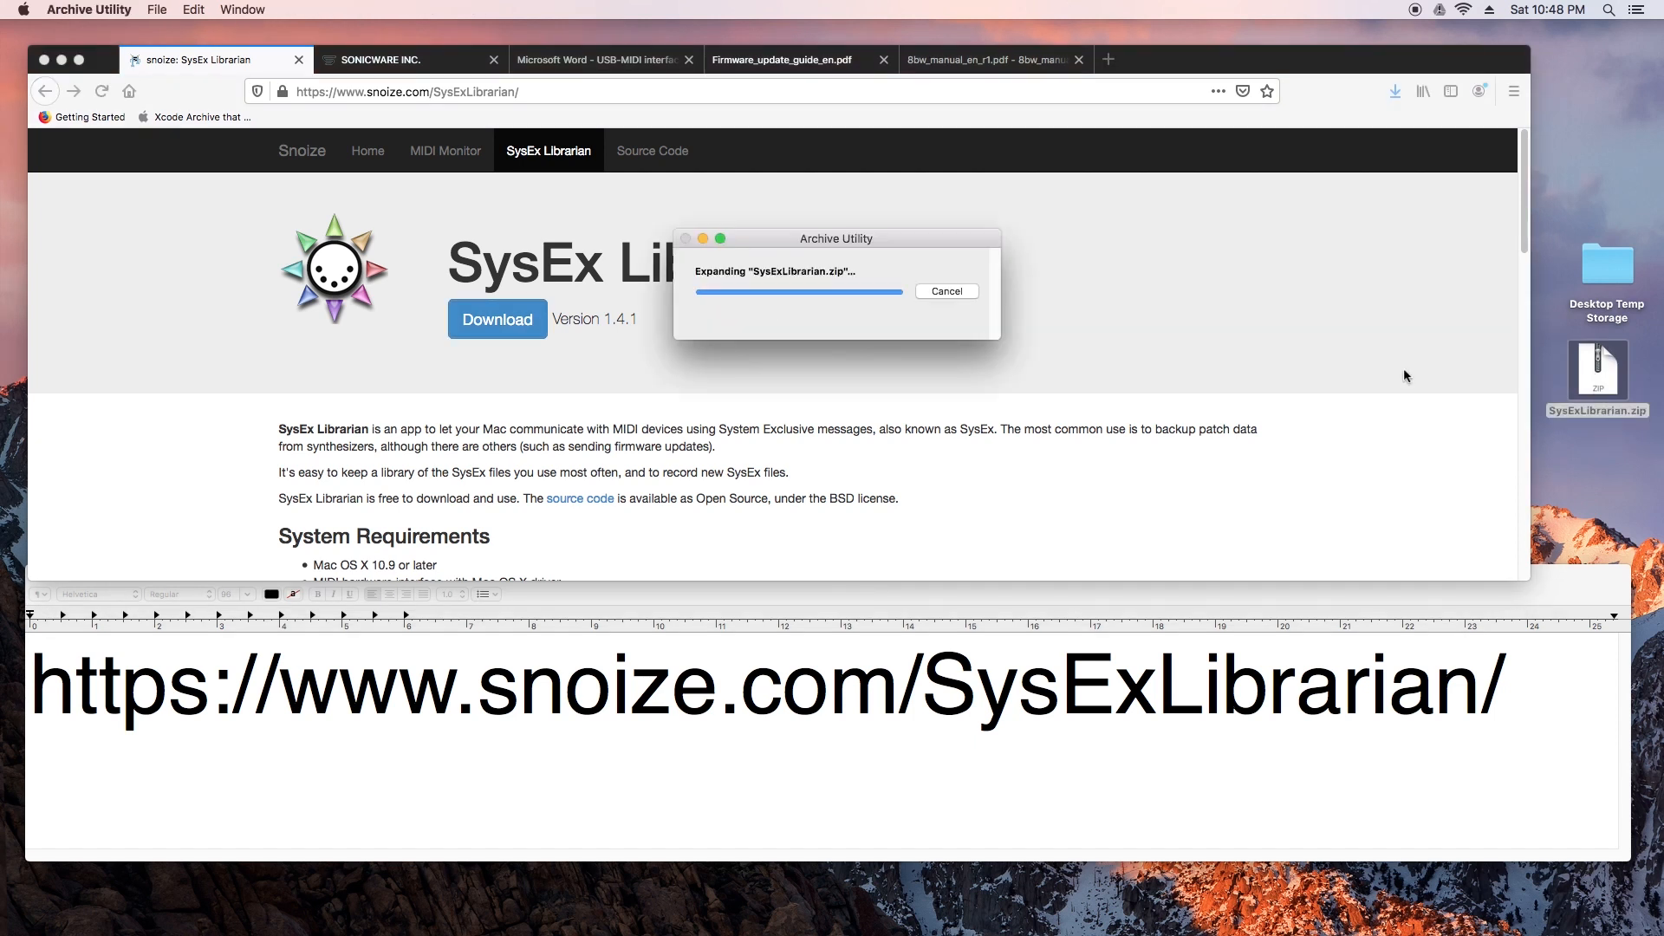
Step: Move the extracted SysEx Librarian app from the desktop into the Applications folder
left_click_drag(1602, 392, 1604, 498)
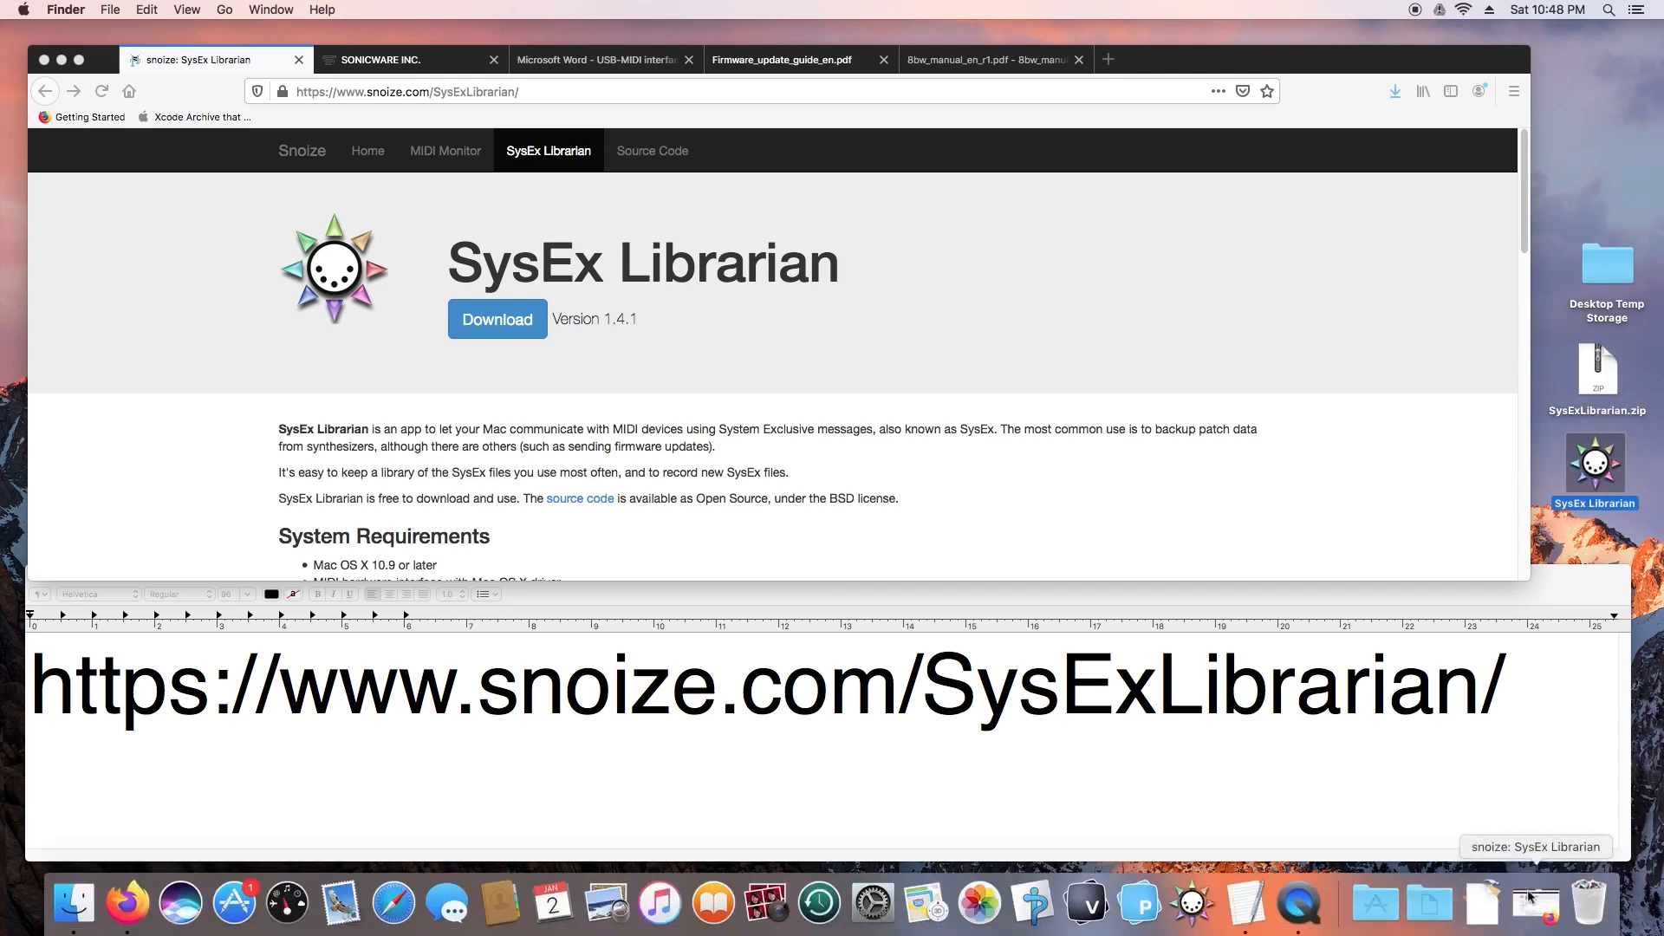
left_click_drag(1595, 475, 1330, 698)
left_click_drag(1335, 563, 1189, 283)
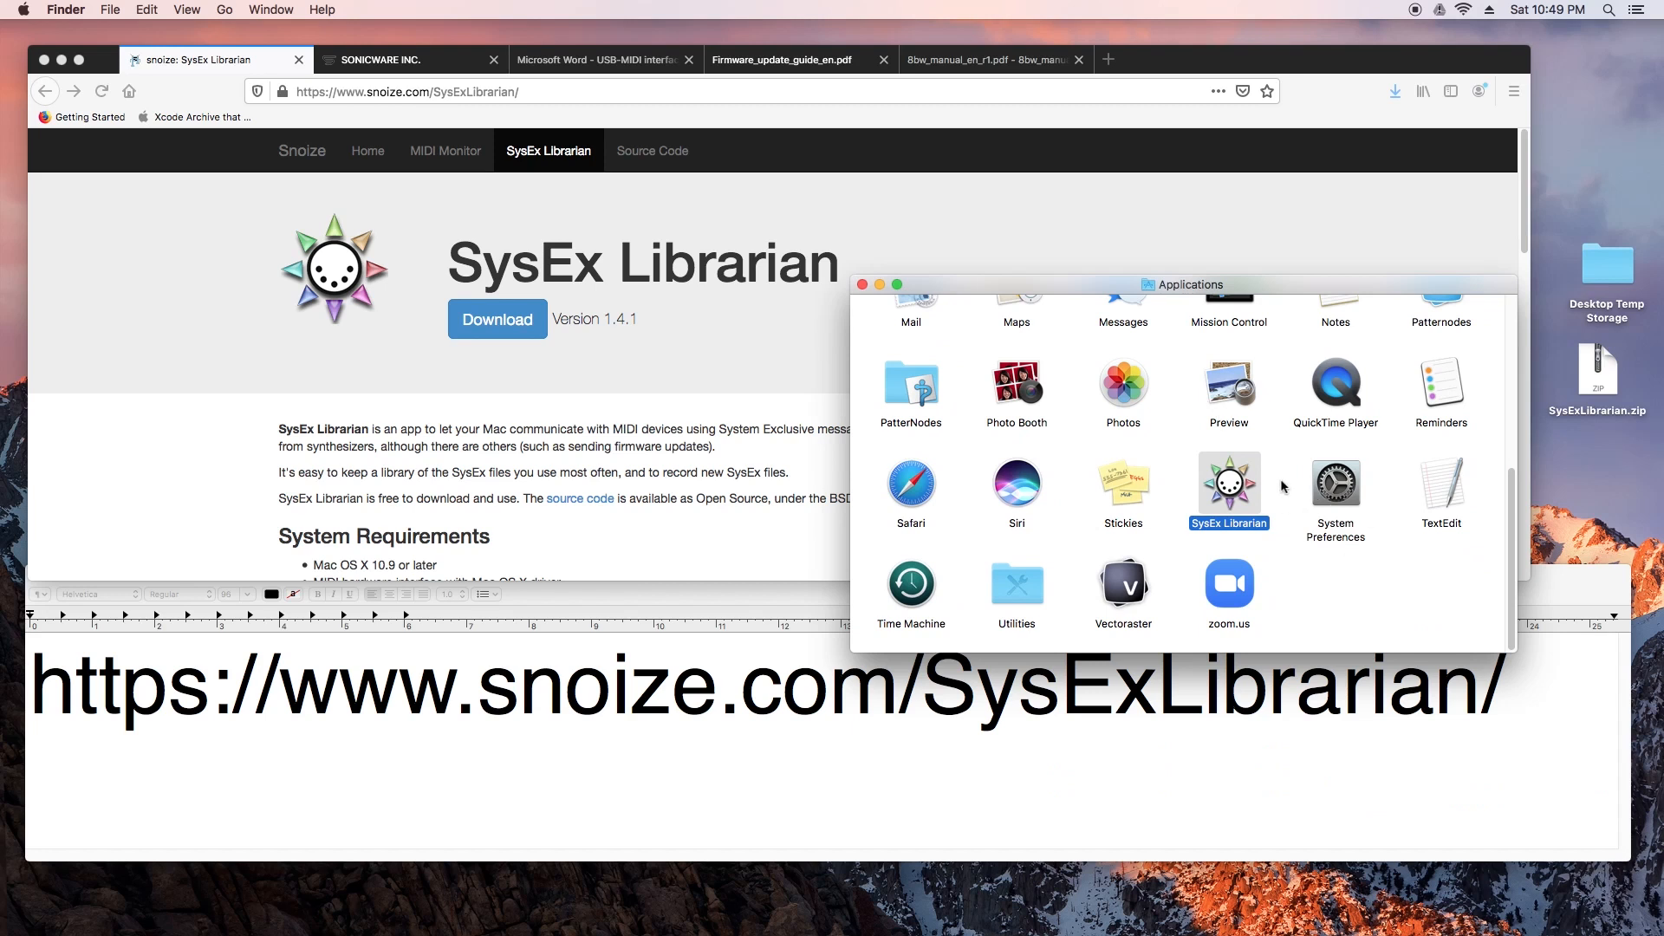
Step: Launch SysEx Librarian from the Applications folder, approve opening the downloaded app, and move its window clear of the folder
double_click(1239, 495)
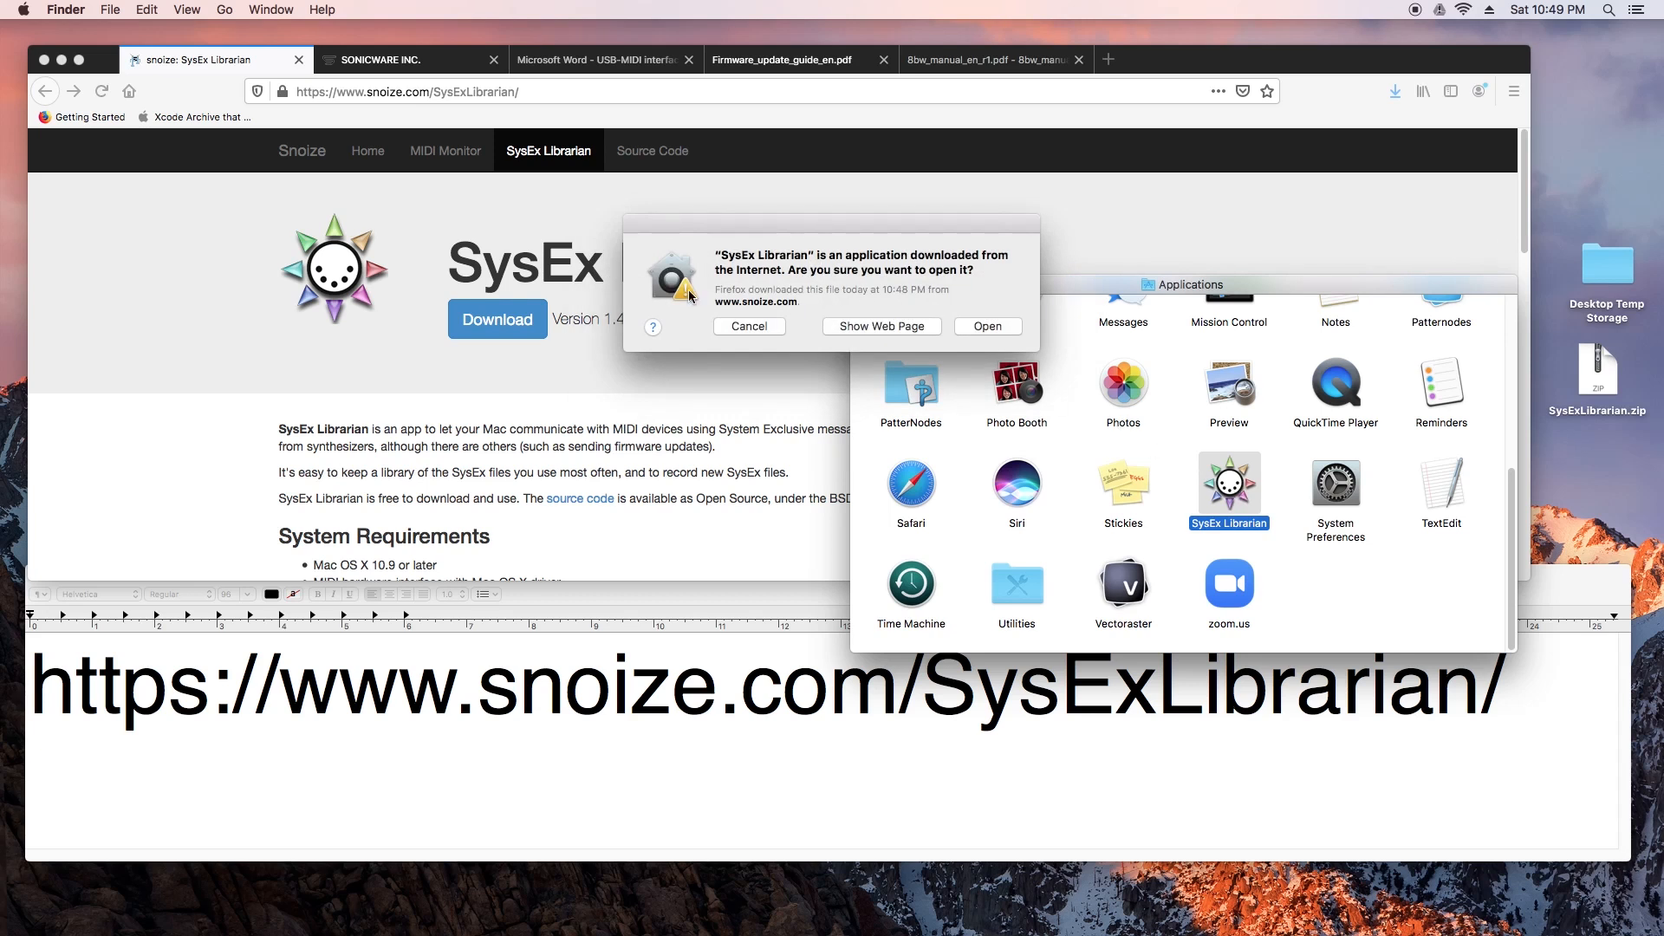
left_click_drag(817, 231, 1034, 147)
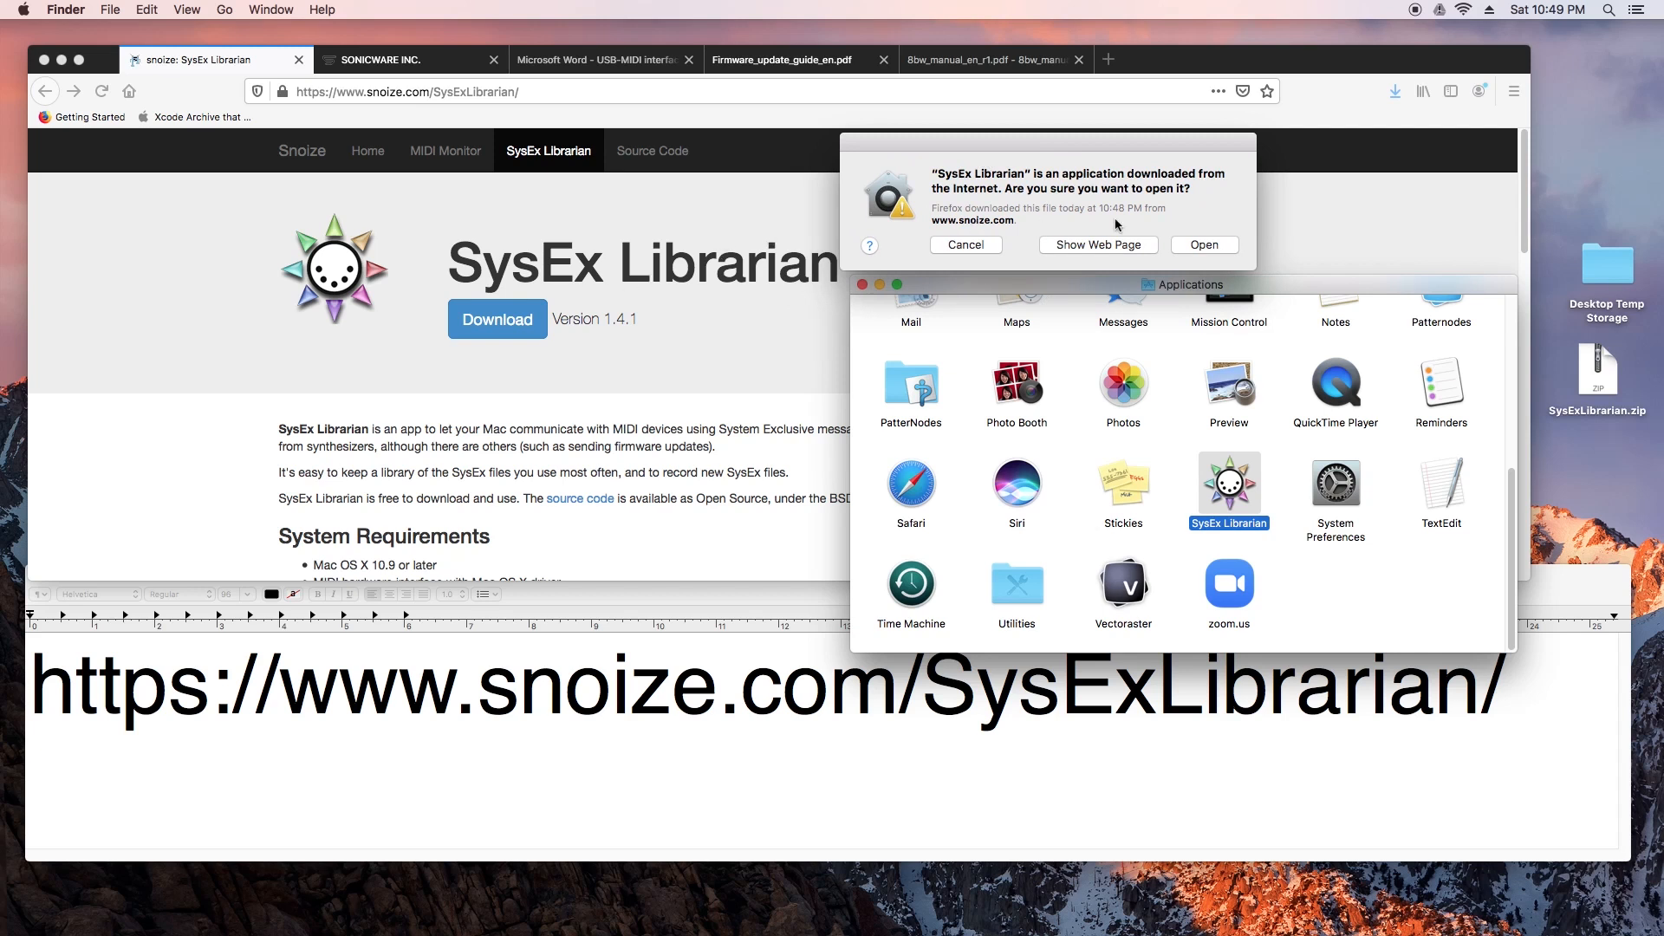
left_click(1203, 245)
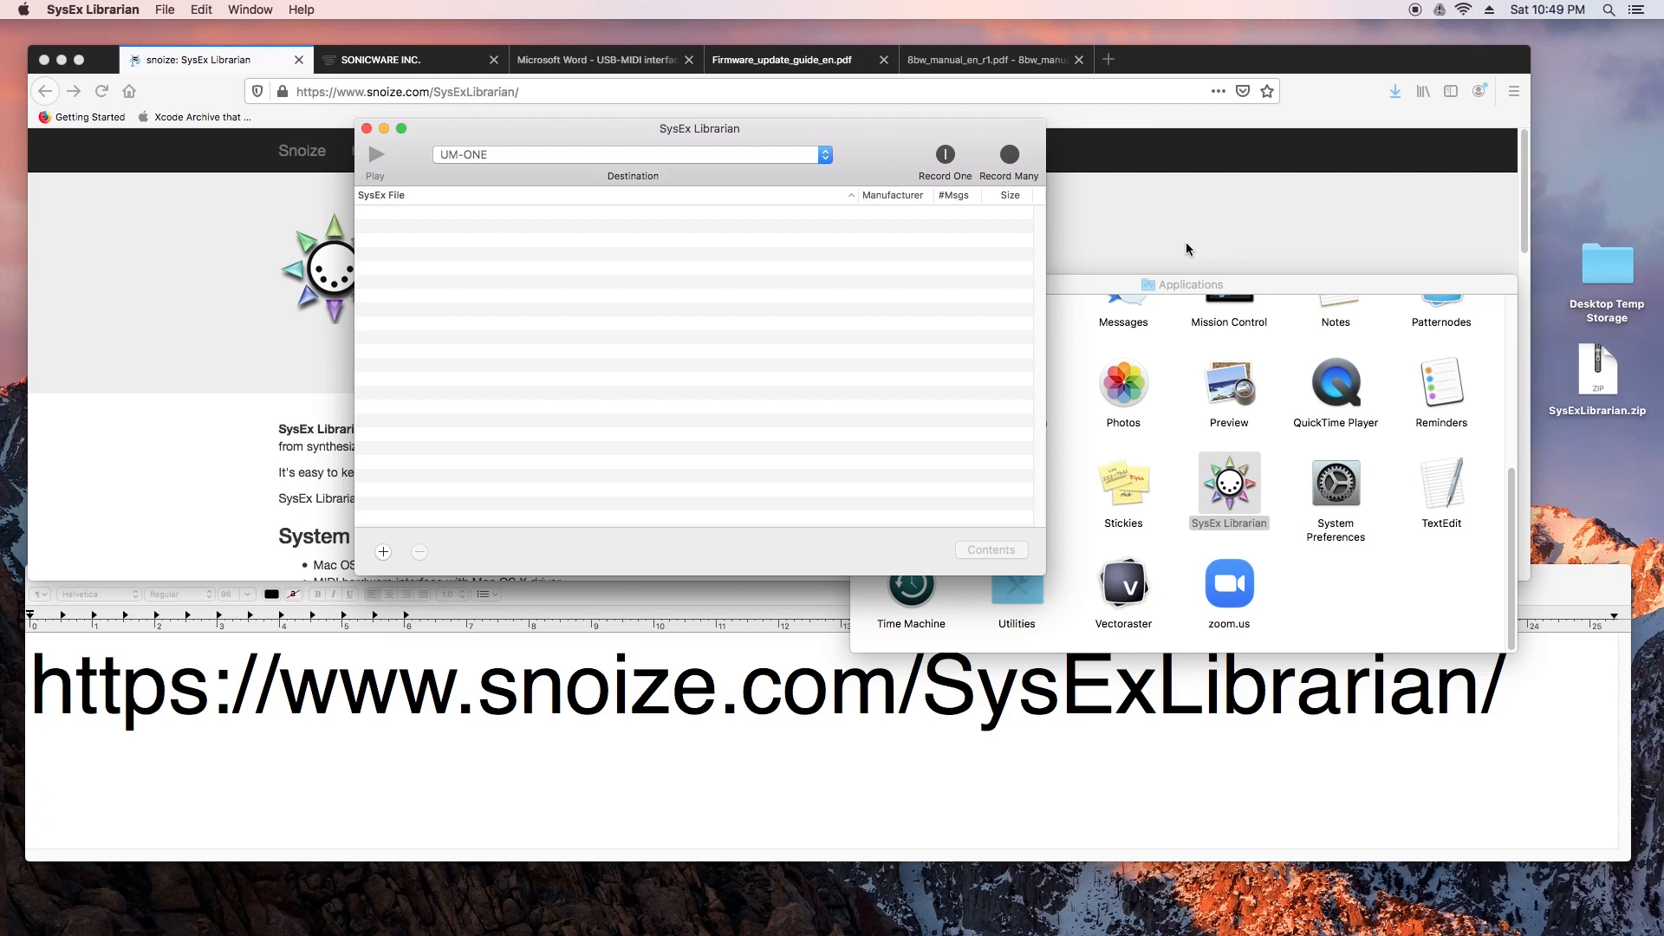
left_click_drag(849, 130, 639, 216)
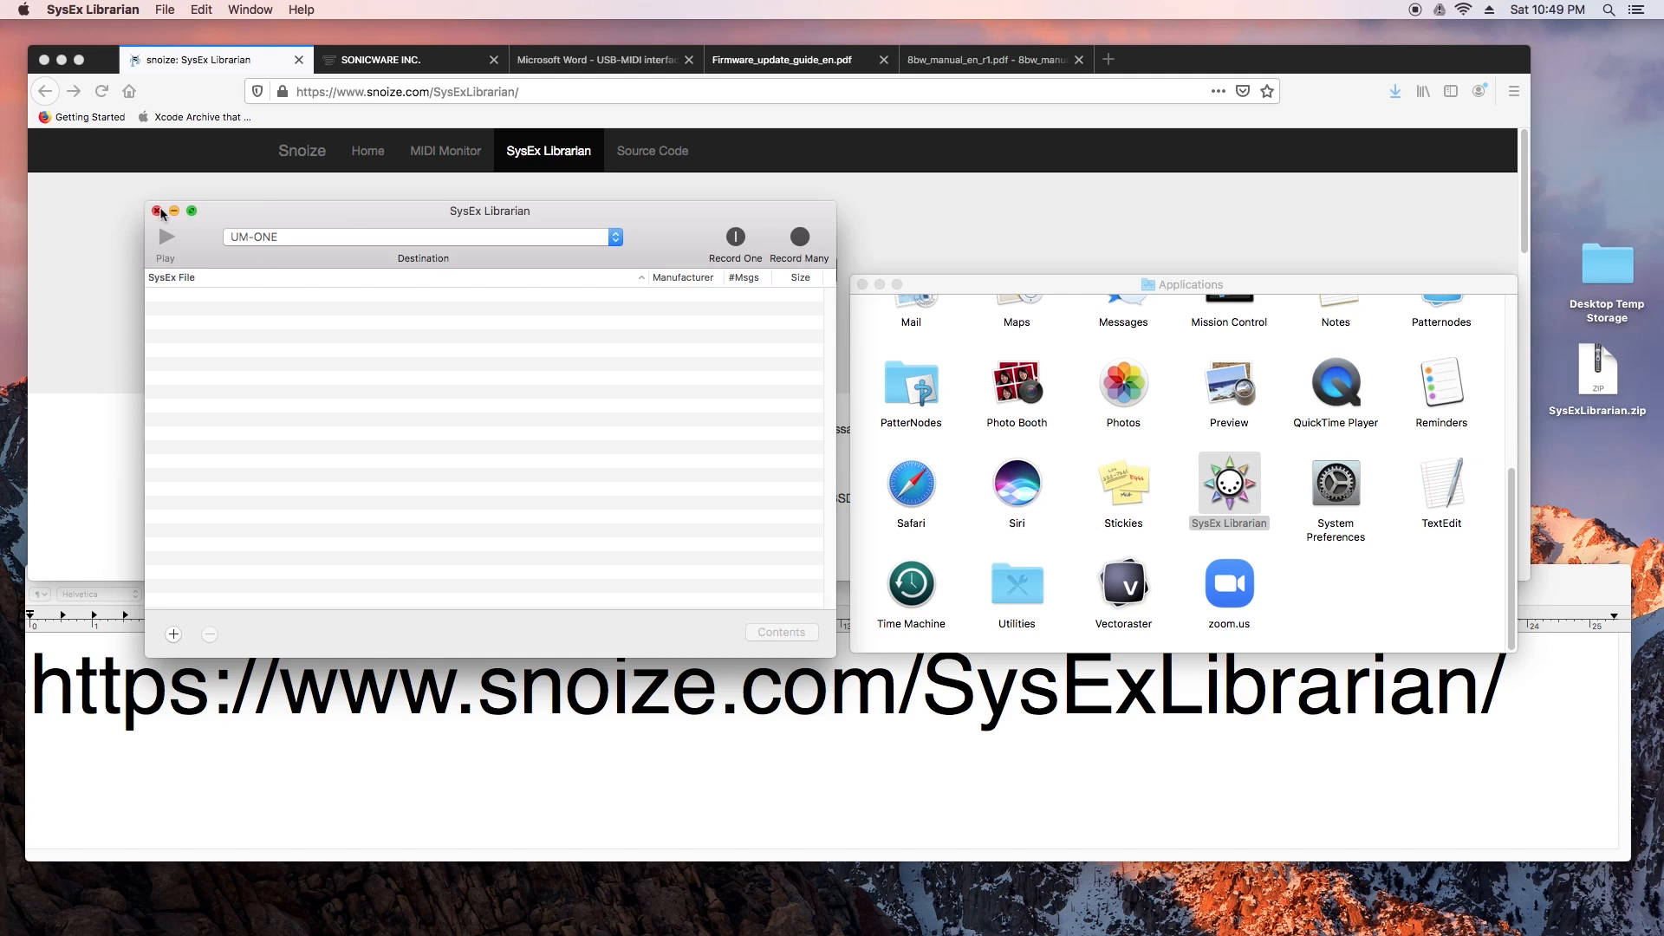
Step: Quit SysEx Librarian and relaunch it from the Applications folder
left_click(121, 10)
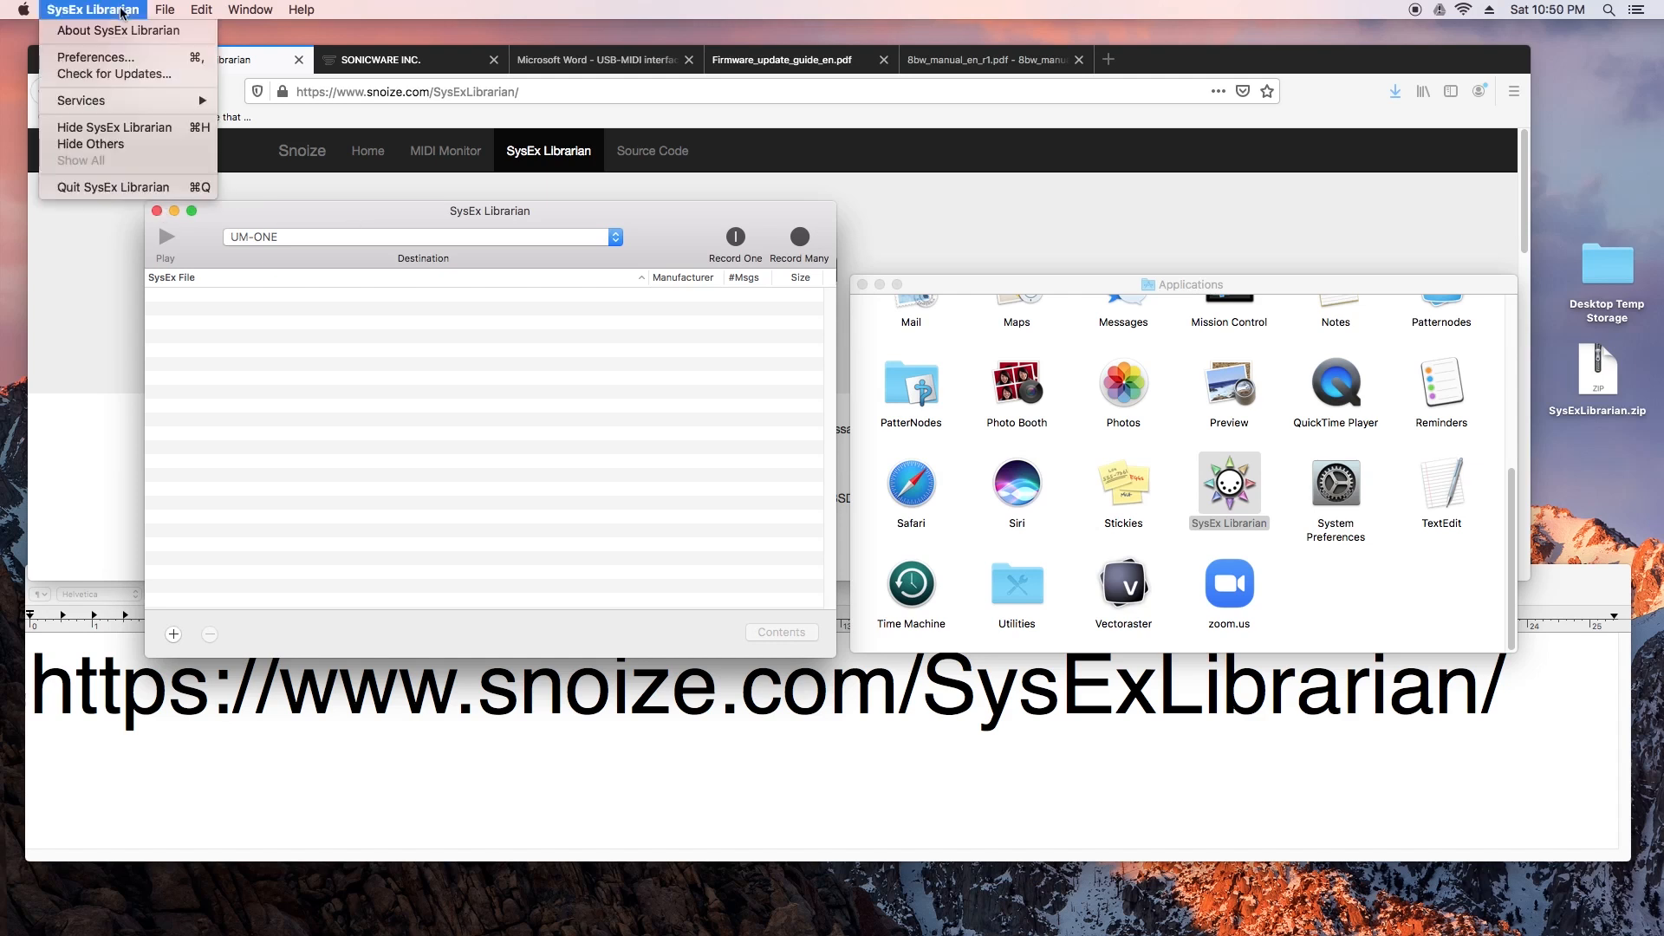
left_click(109, 187)
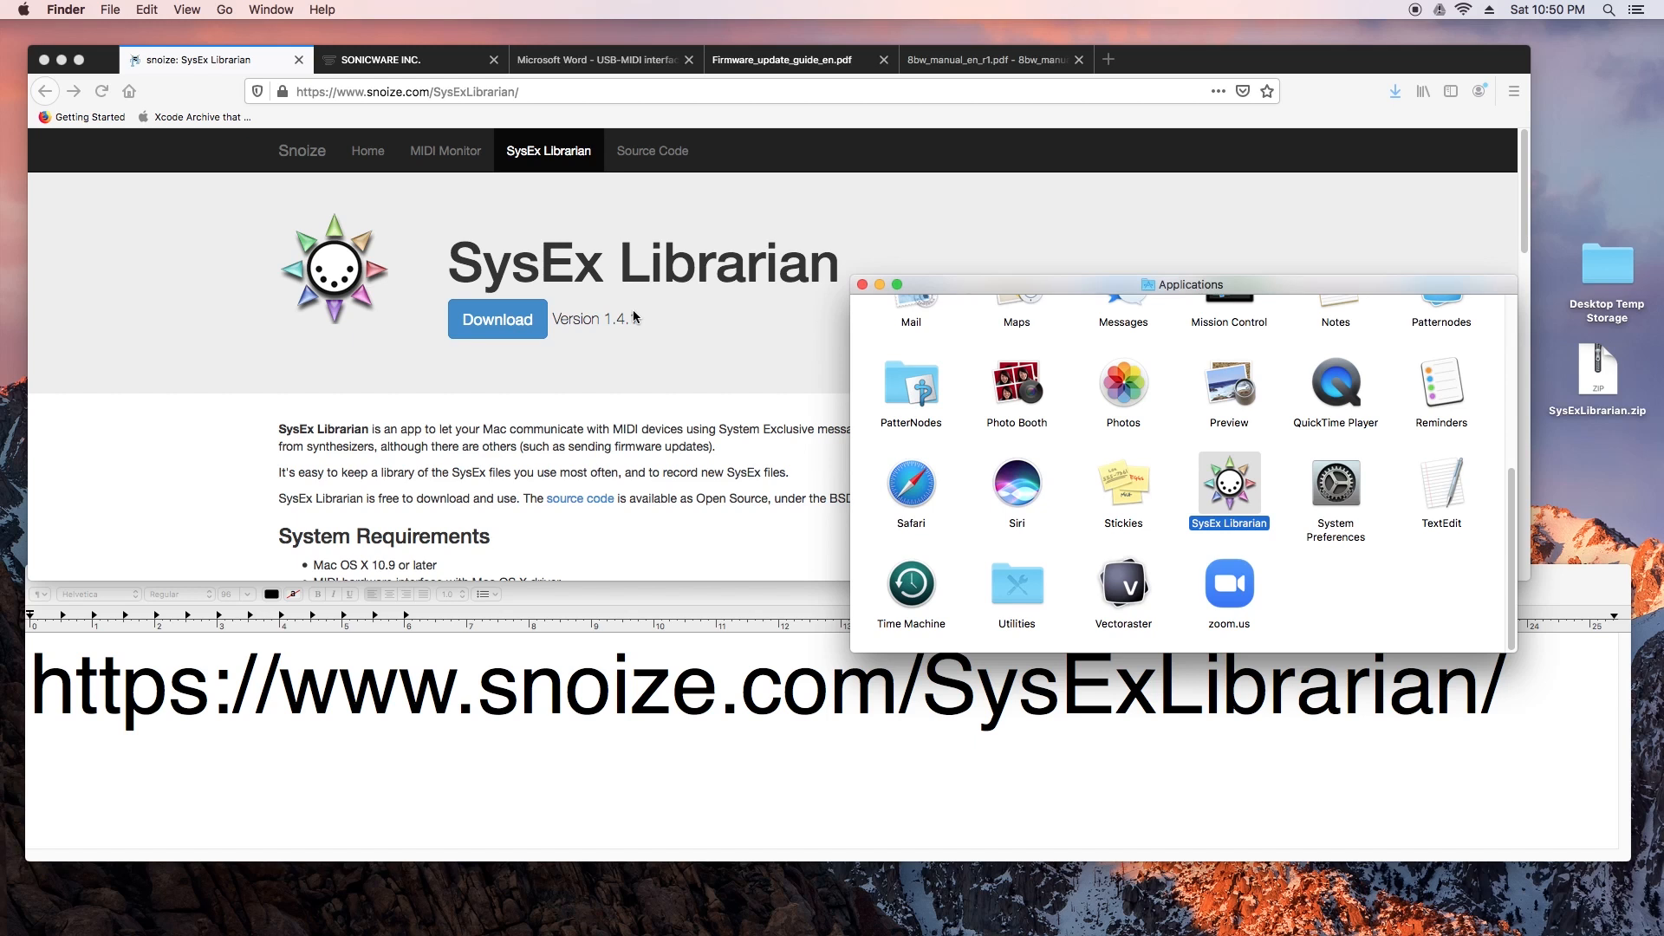
double_click(1241, 498)
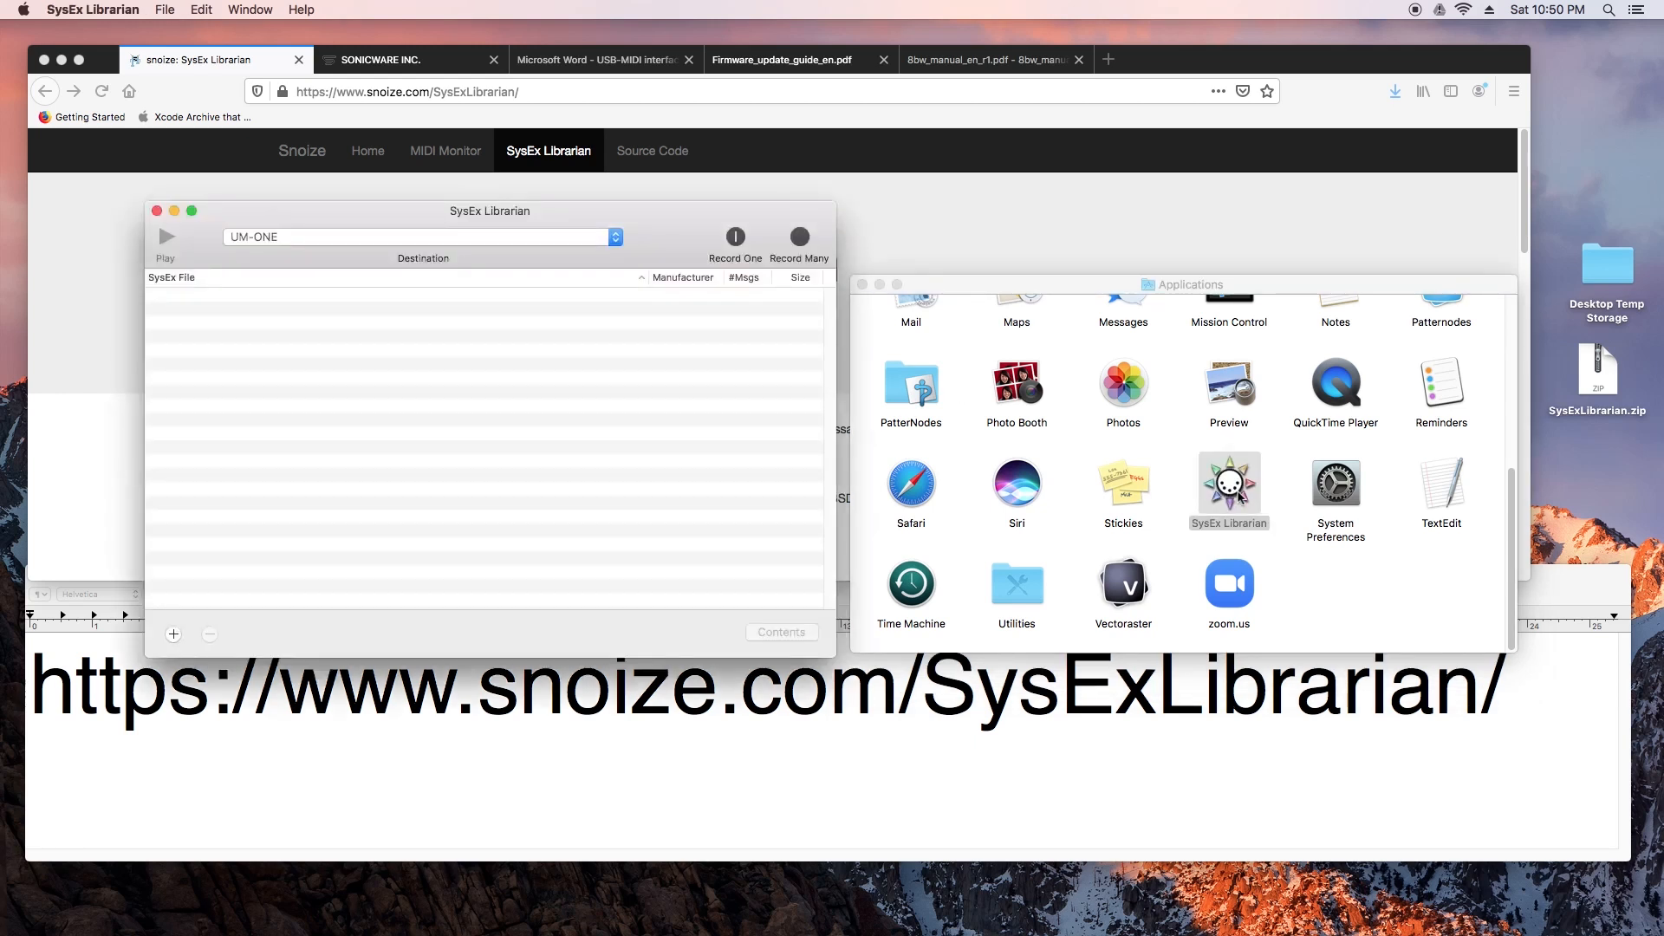
left_click_drag(535, 209, 534, 177)
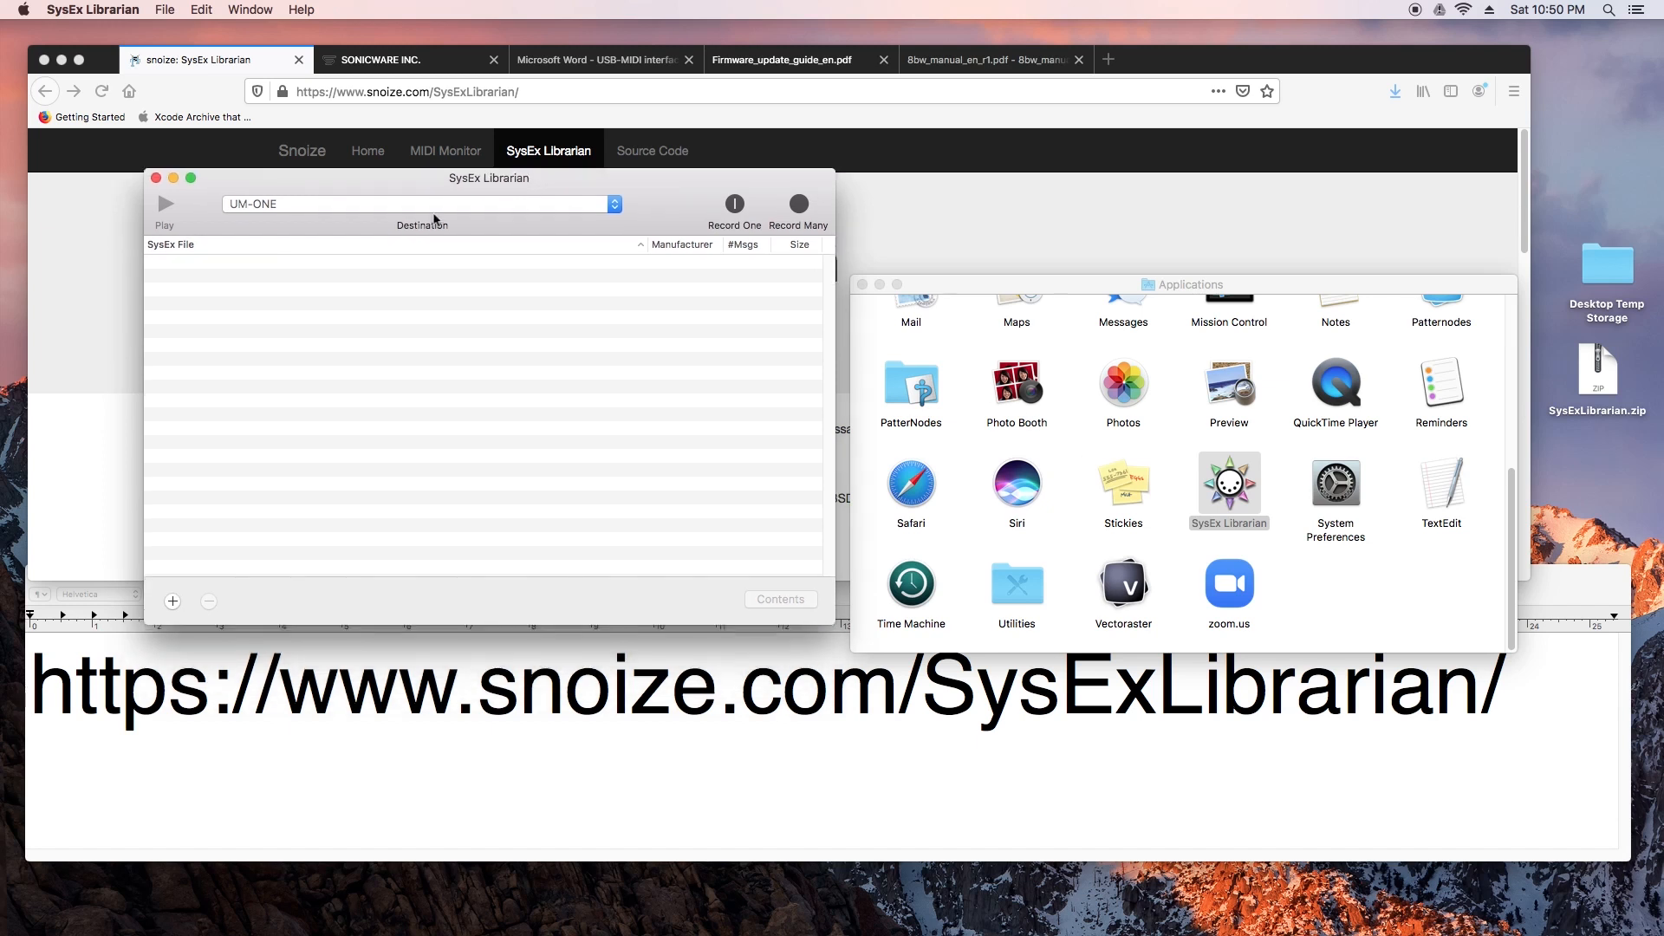
Step: Choose UM-ONE as the MIDI destination in SysEx Librarian
left_click(329, 209)
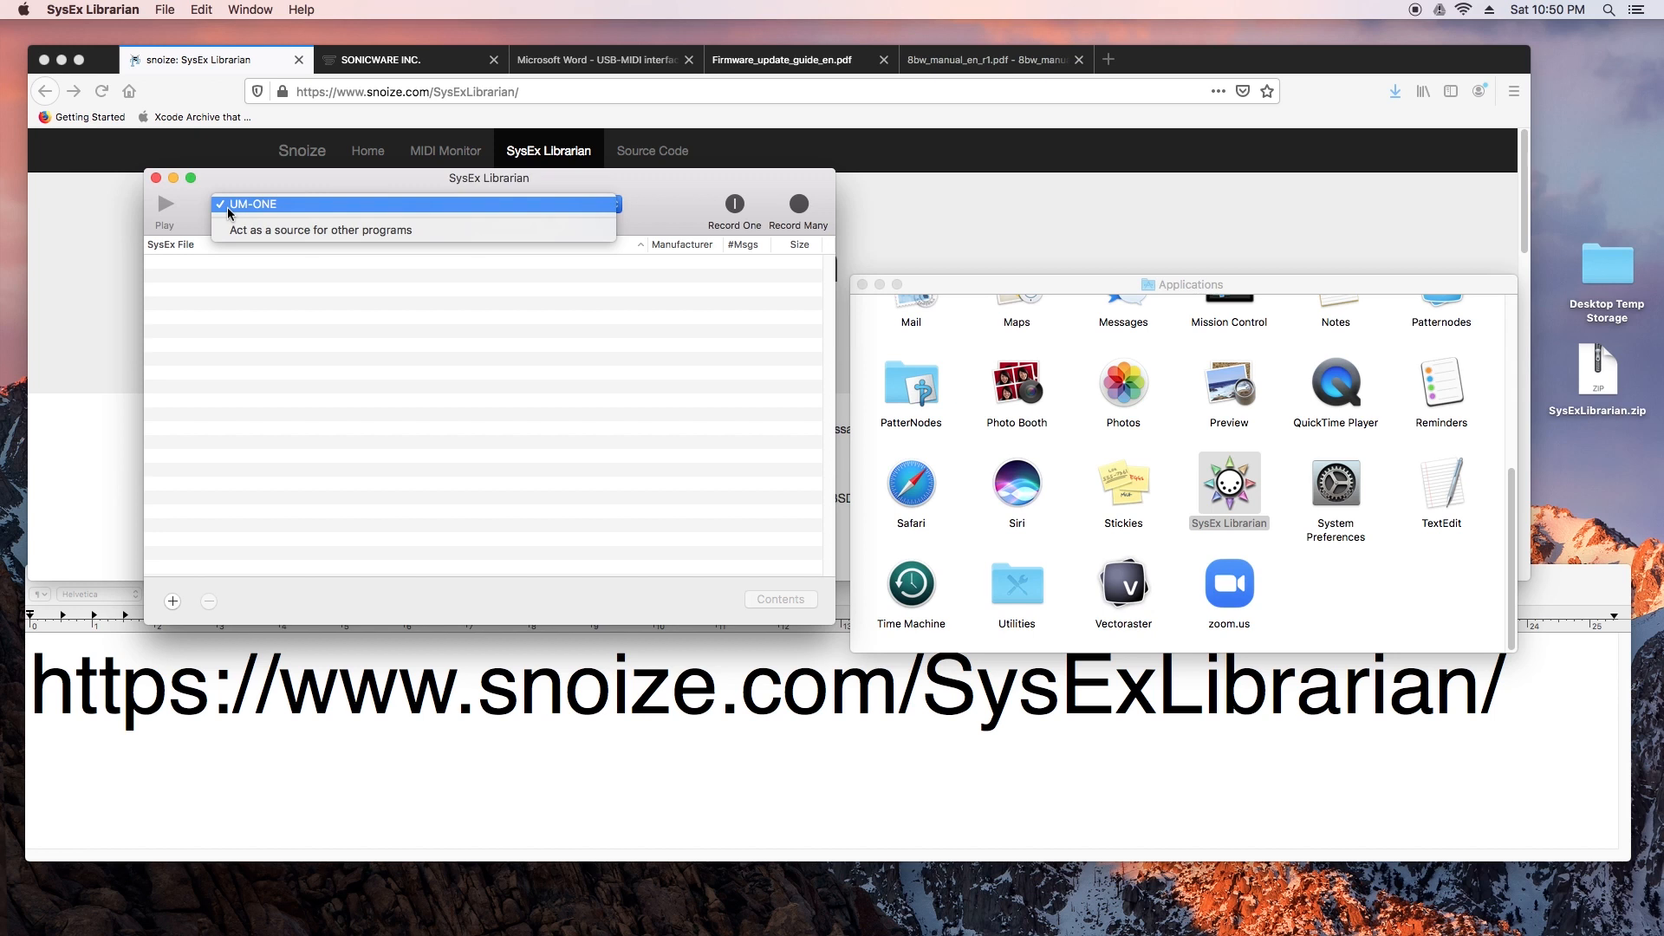
left_click(270, 208)
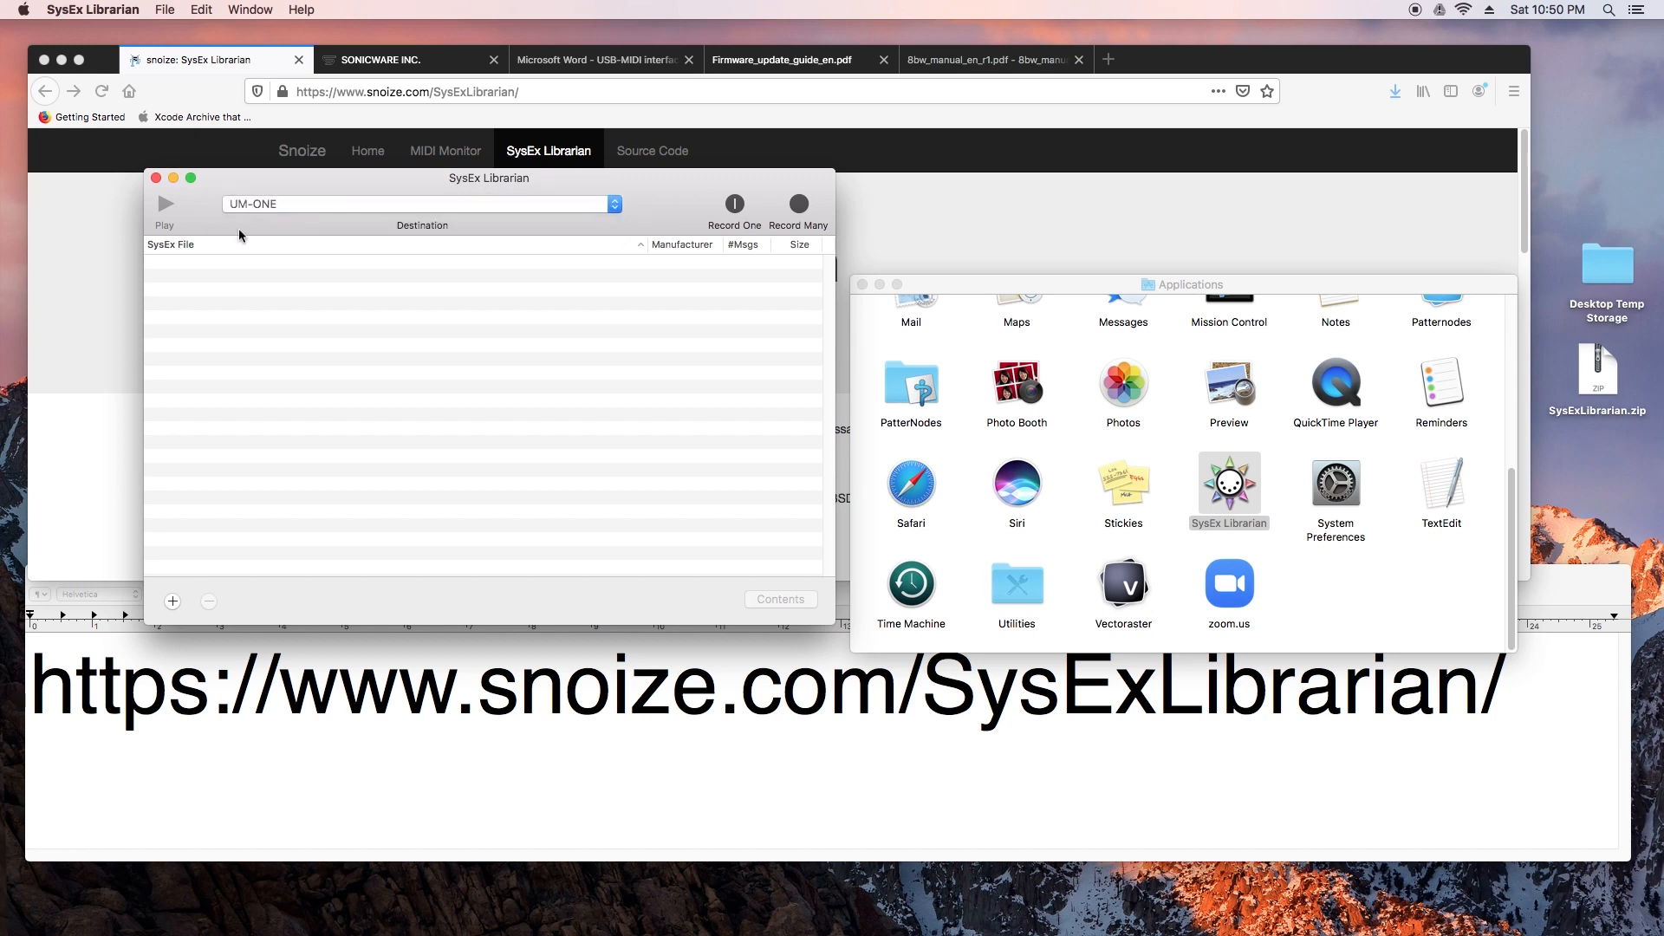
left_click(291, 209)
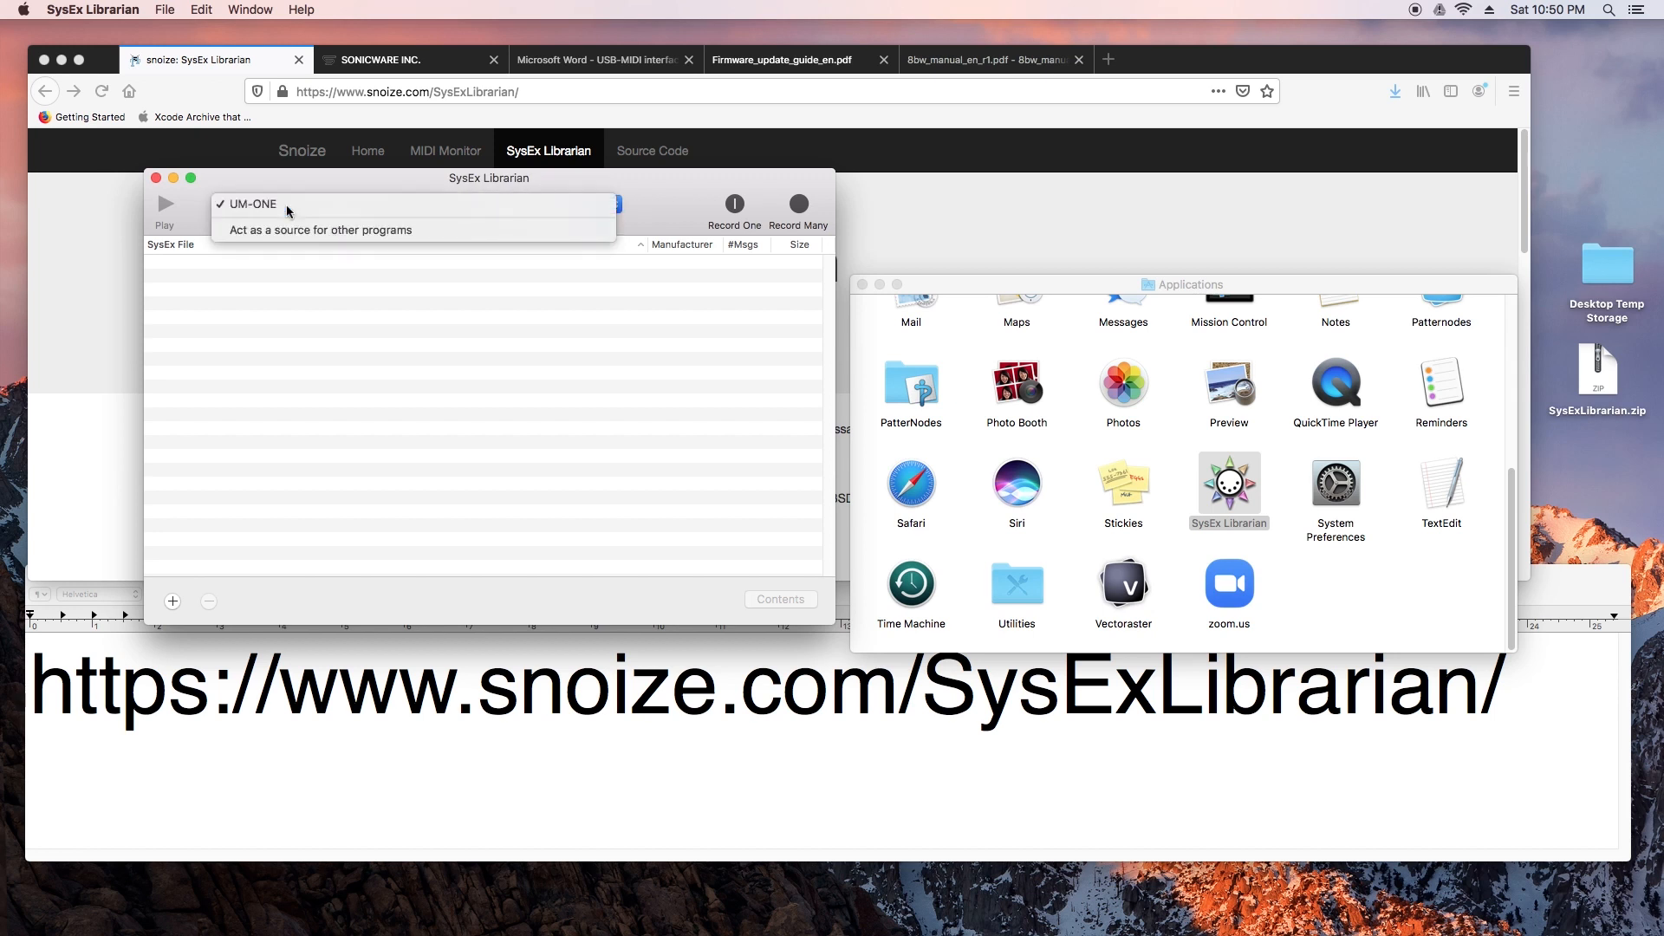
left_click(290, 208)
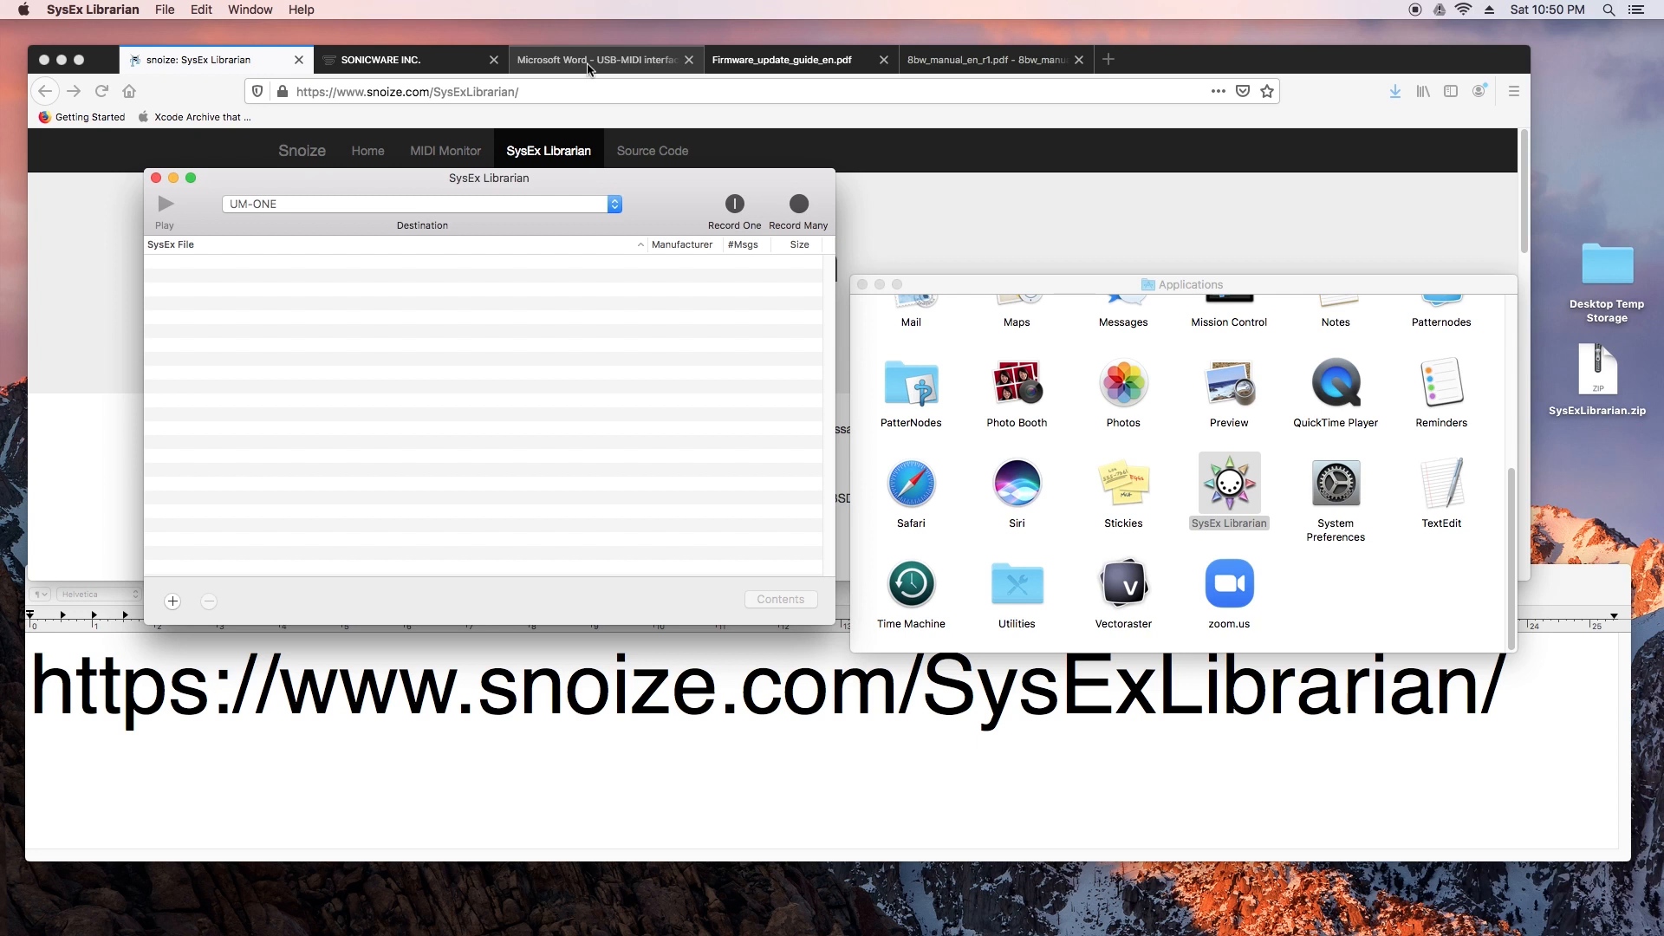
Step: Examine Sonicware's ELZ_1 PDF for the USB-MIDI interfaces confirmed to work and not to work
left_click(587, 62)
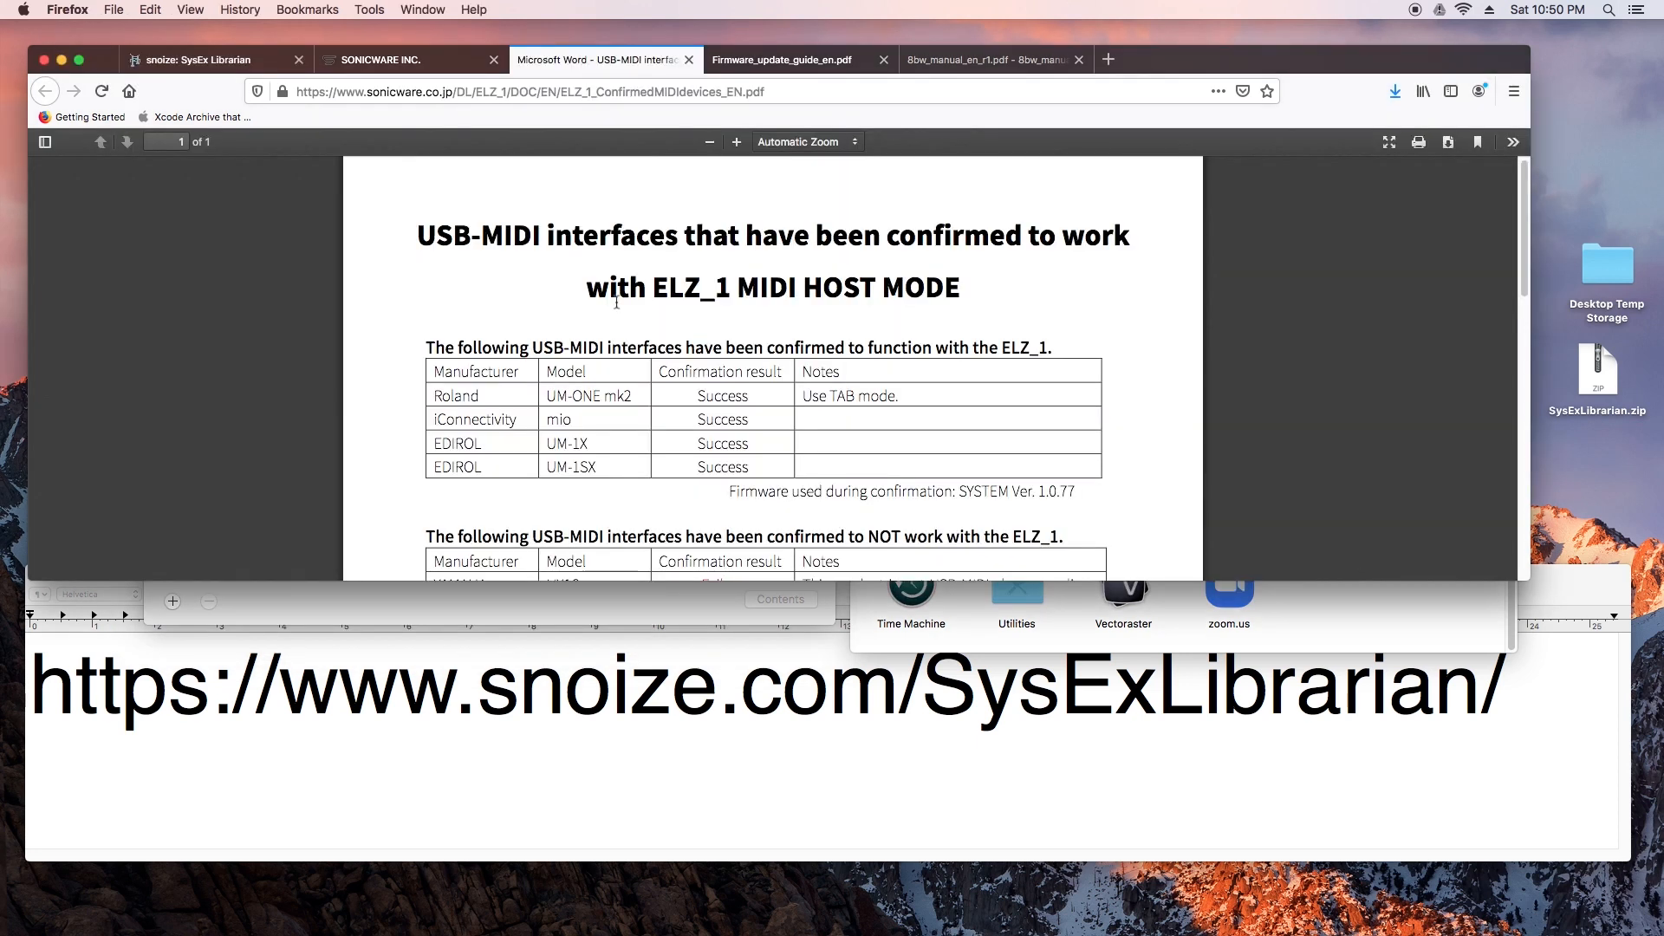
scroll(616, 301, "down", 2)
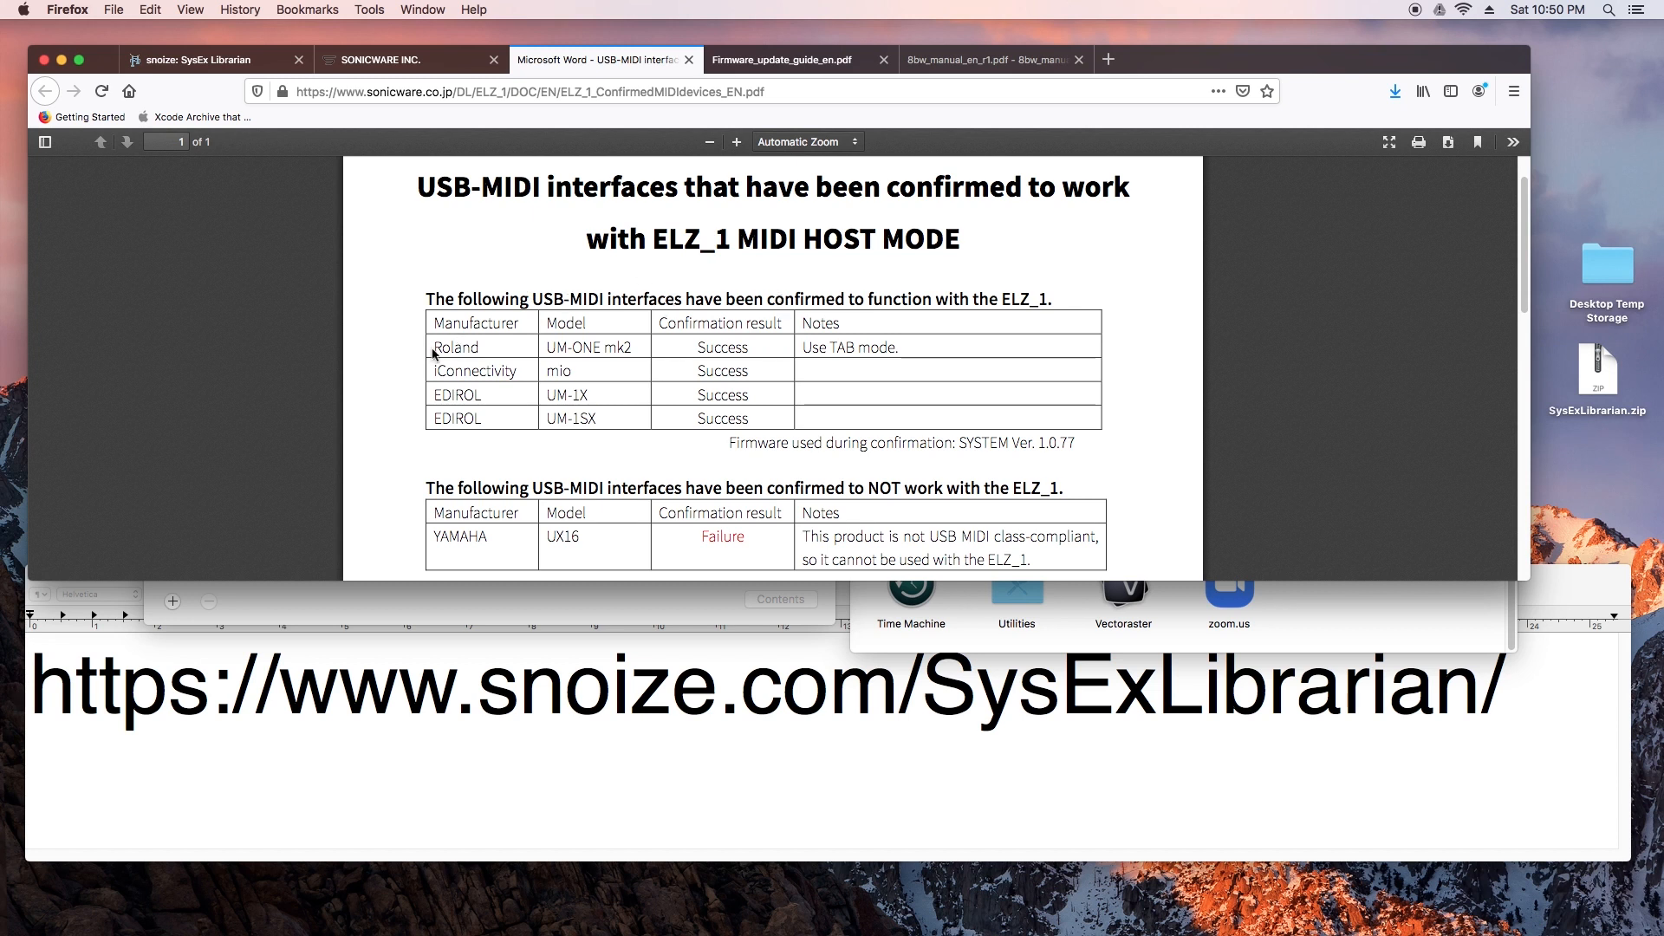
left_click_drag(432, 349, 452, 349)
left_click(459, 347)
scroll(523, 390, "down", 1)
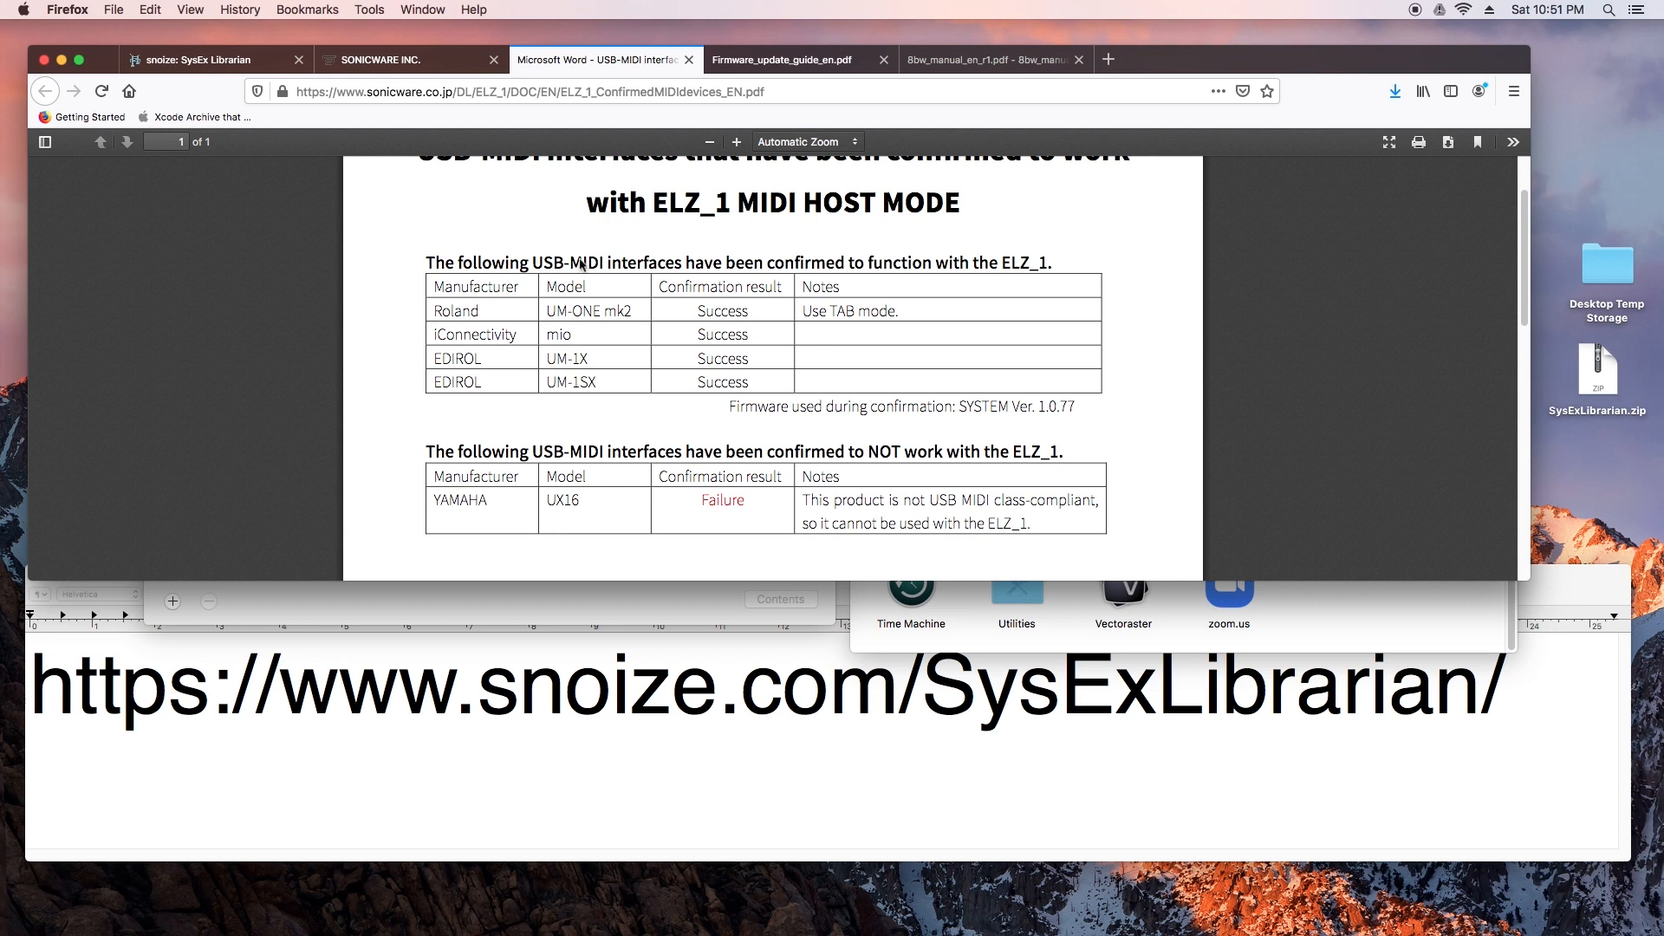
scroll(537, 542, "down", 1)
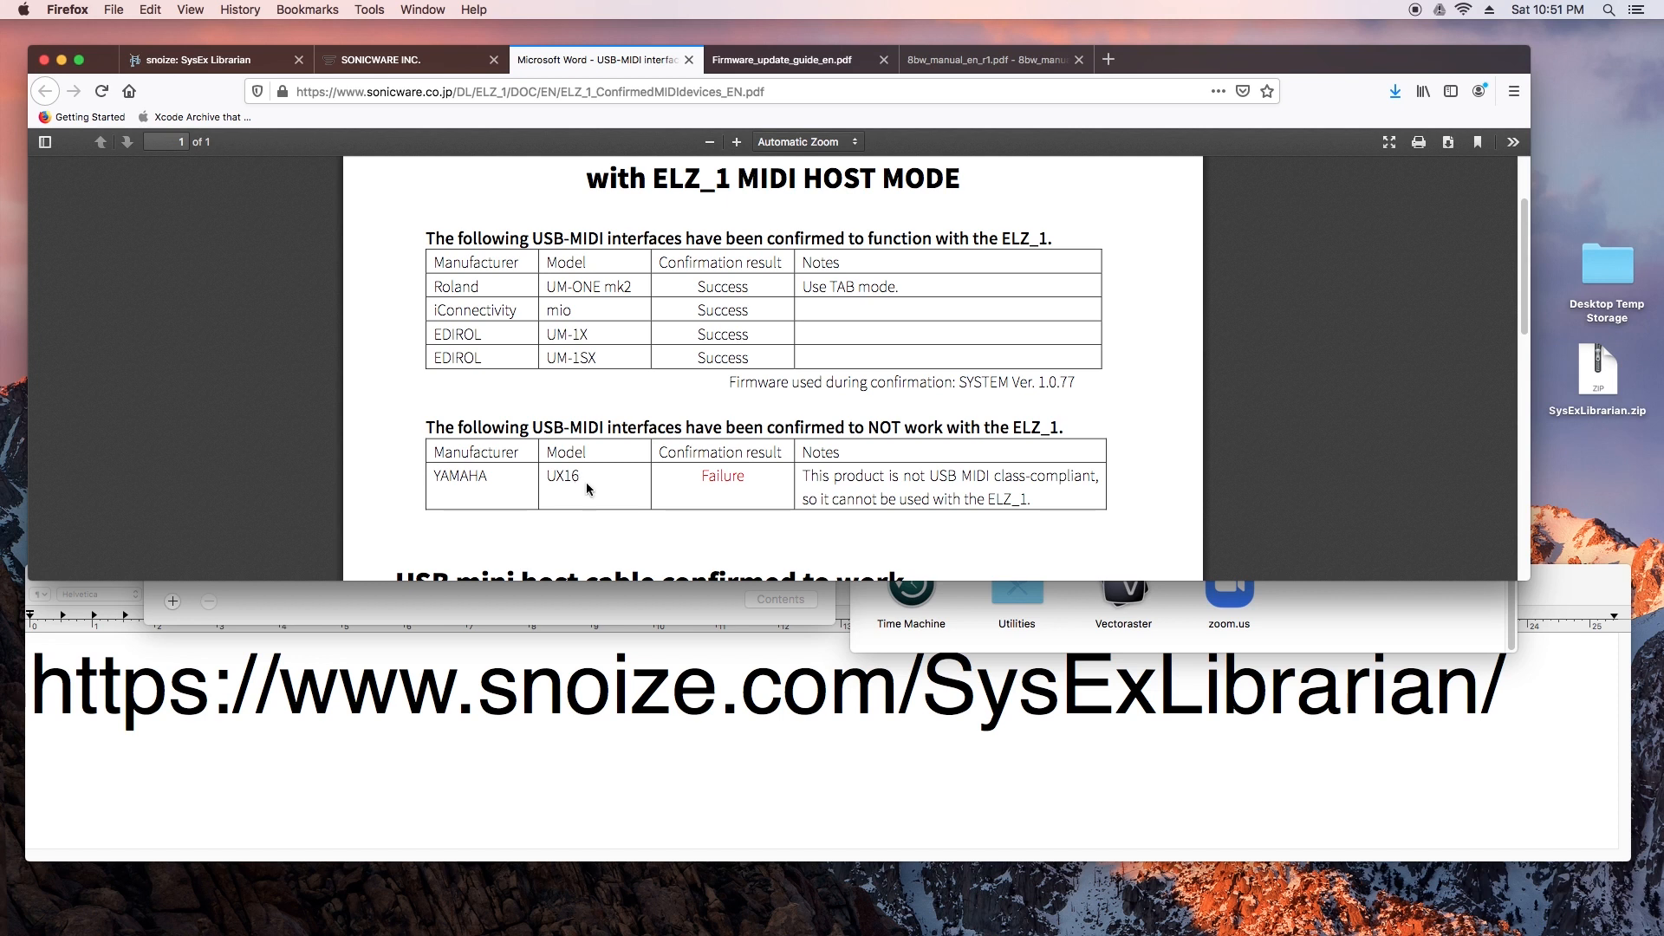
scroll(586, 483, "down", 2)
scroll(585, 485, "down", 5)
scroll(590, 475, "up", 5)
scroll(530, 455, "up", 1)
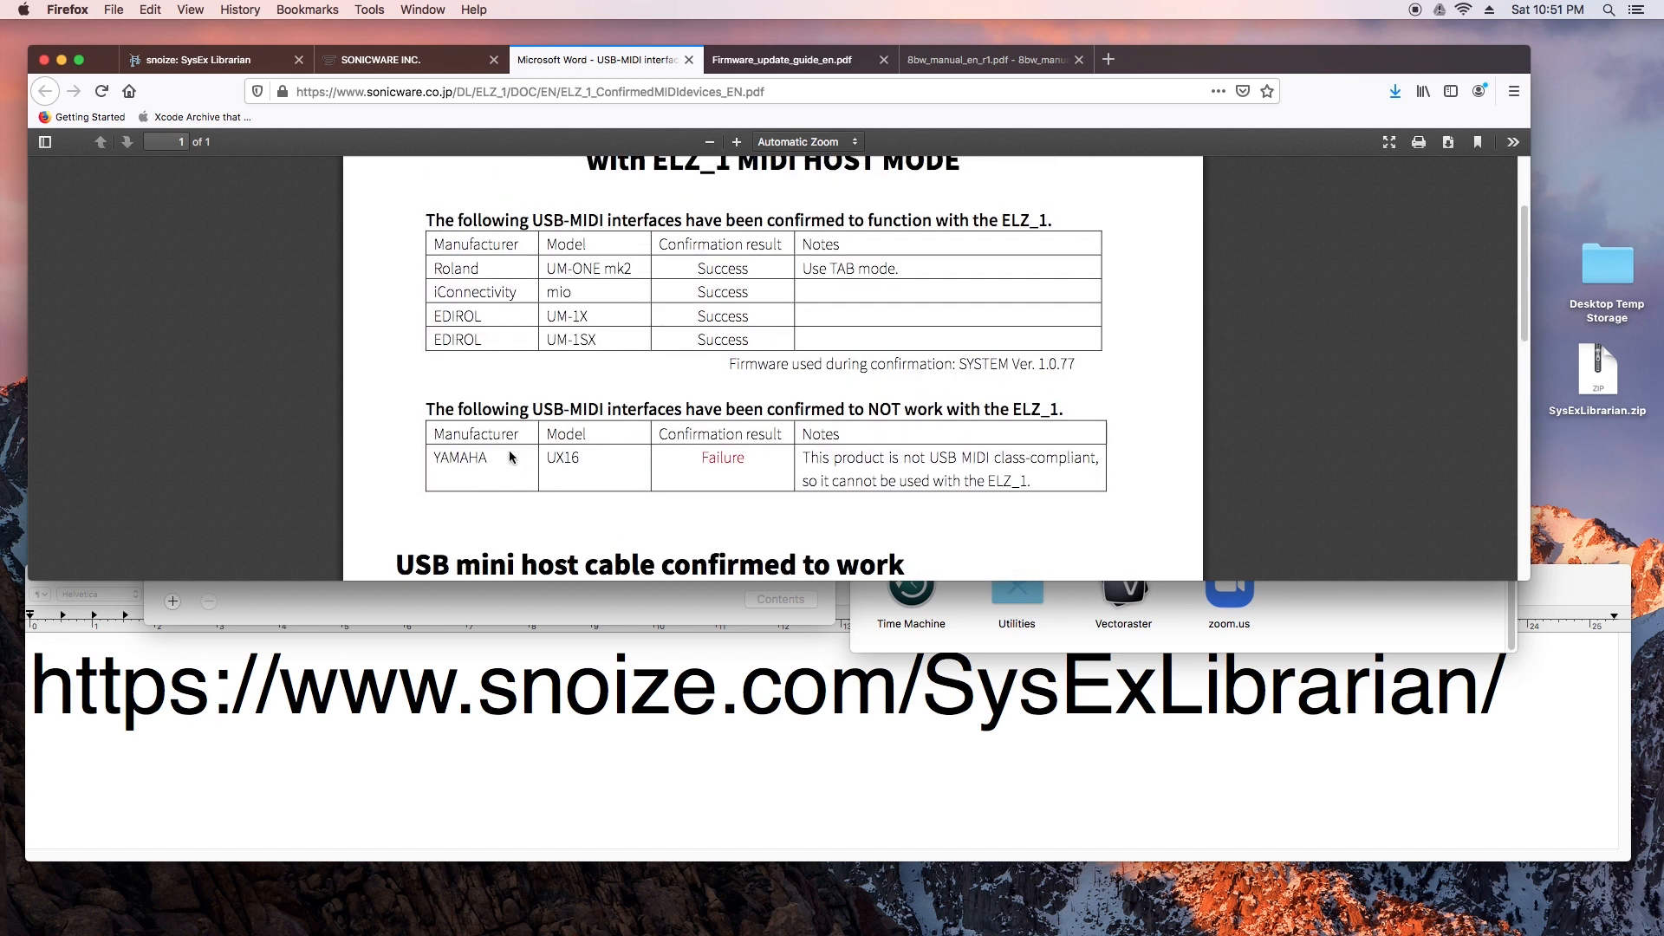
scroll(604, 475, "up", 2)
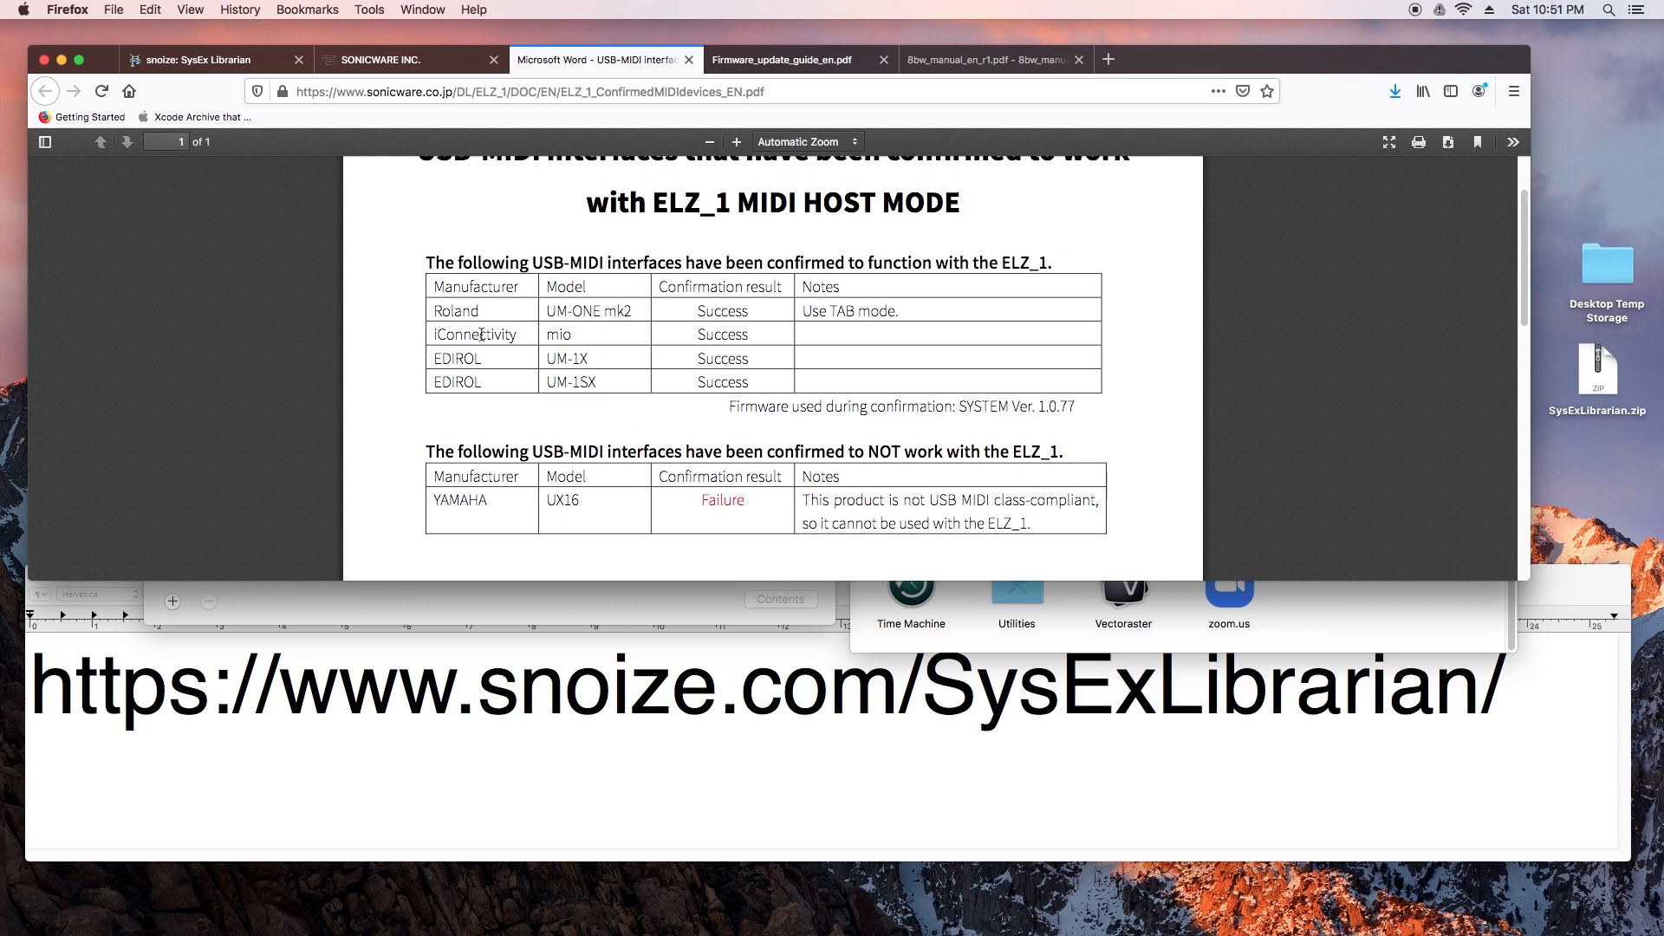
scroll(482, 335, "up", 2)
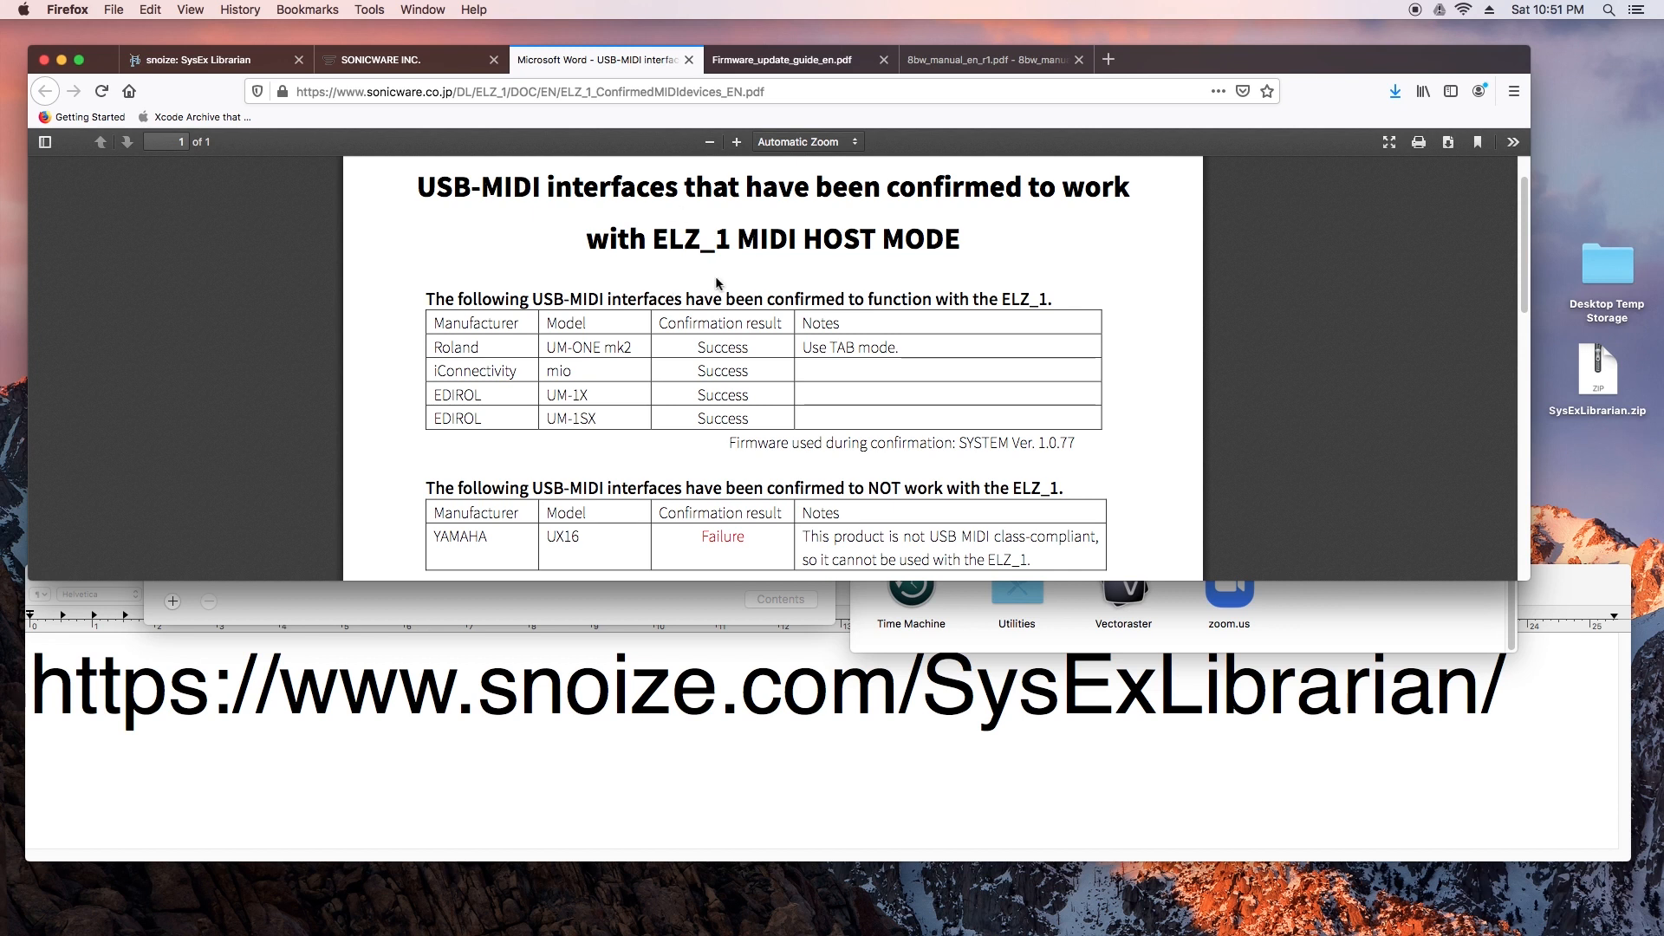
Step: Close the TextEdit note and minimize the Firefox window so that SysEx Librarian is in front
left_click(601, 613)
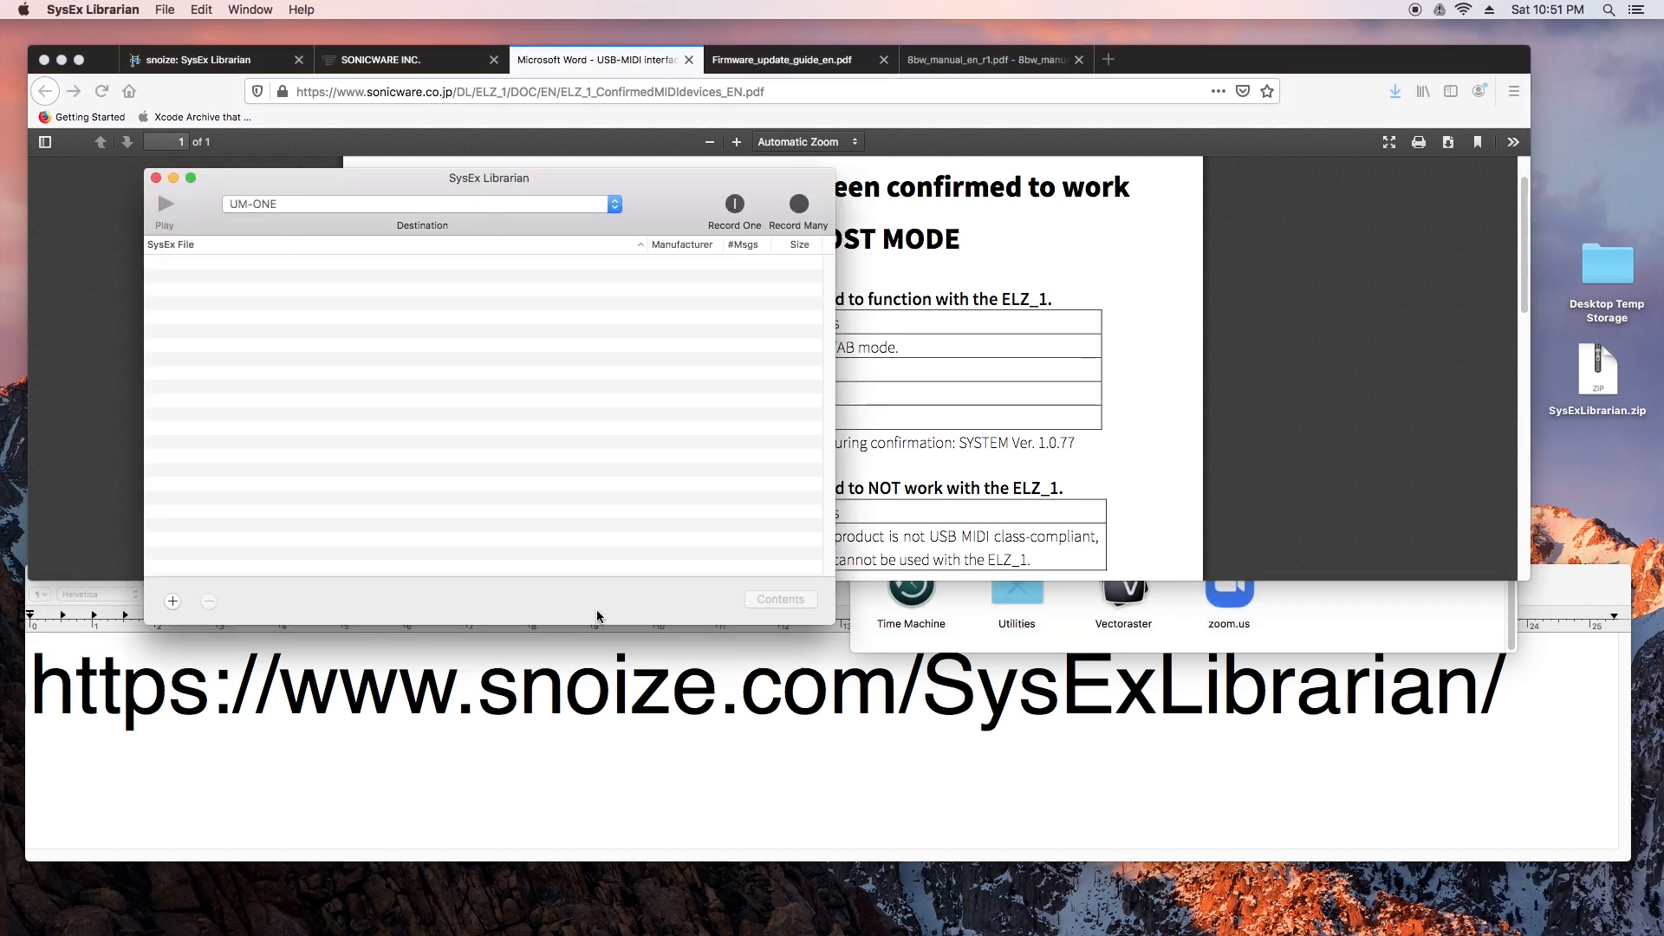
left_click(409, 781)
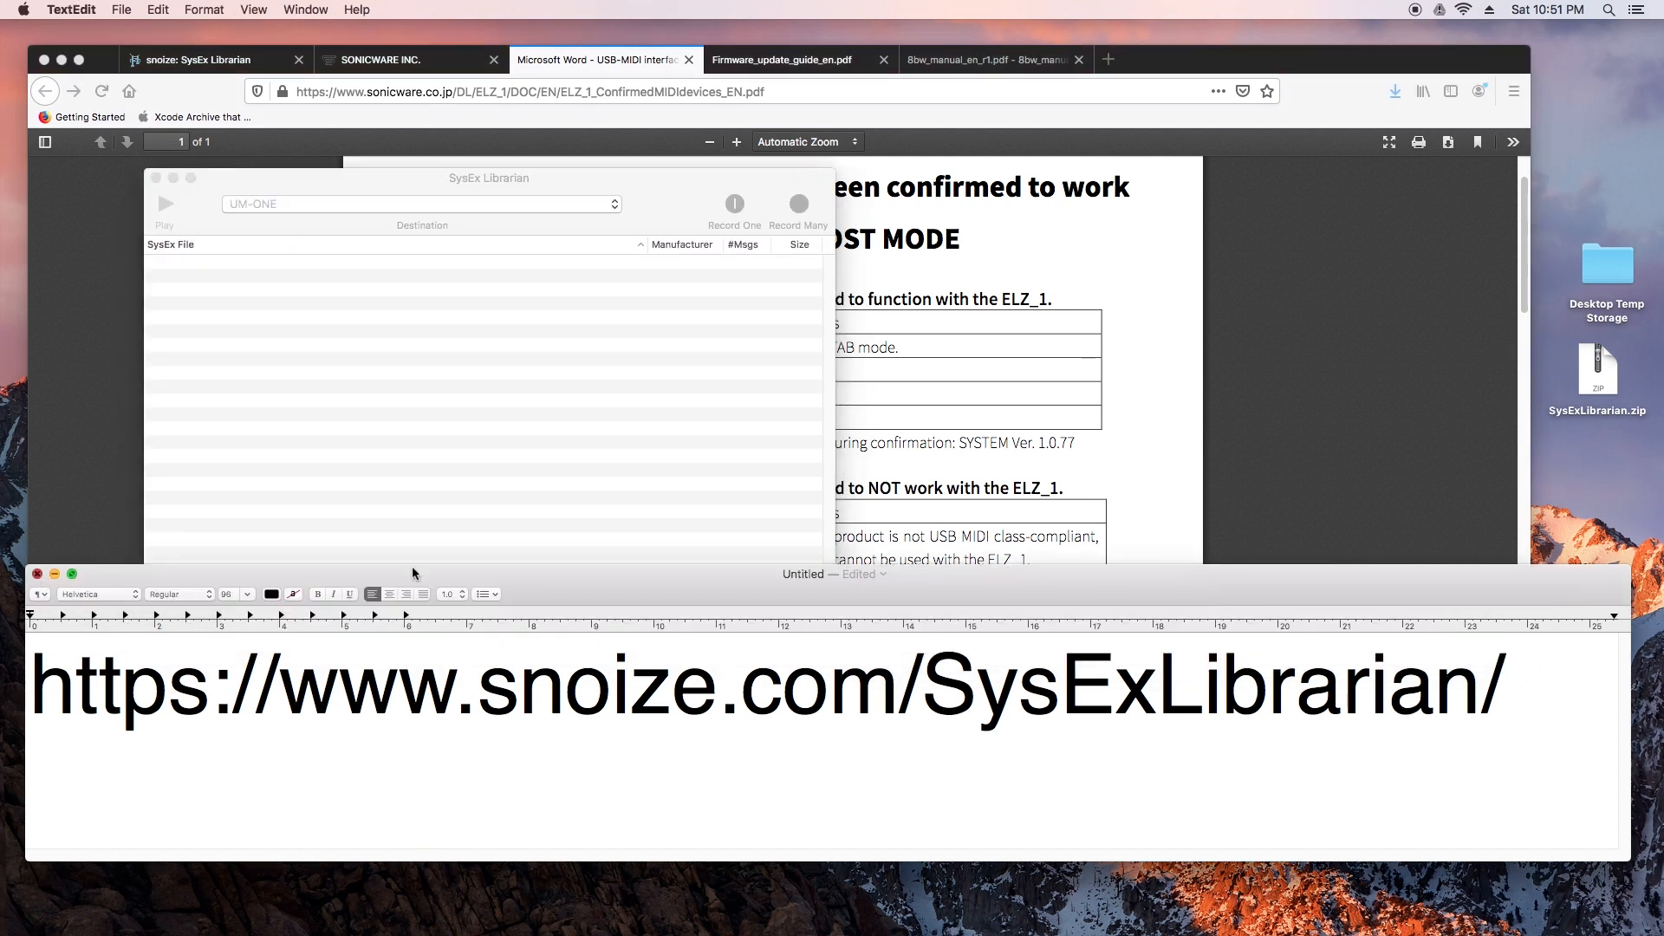
left_click(38, 575)
key("Escape")
left_click_drag(455, 184, 556, 155)
left_click(61, 60)
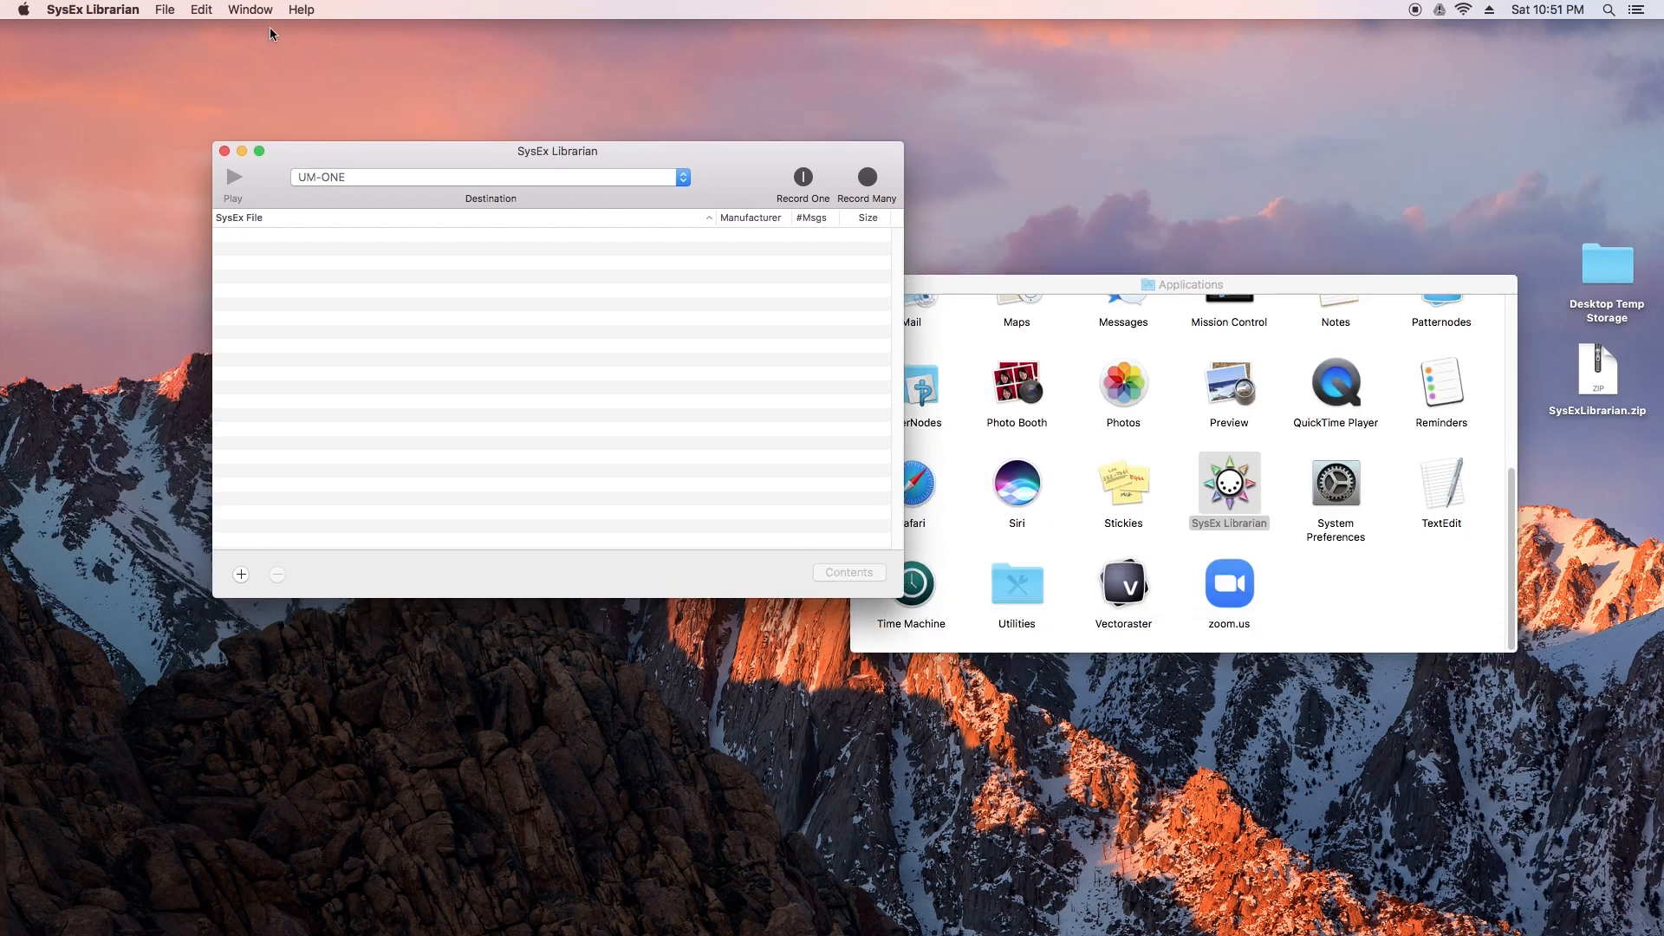
Step: Open the SysEx Librarian preferences and keep the transmit buffer size at 256 in the Transmit Speed settings
left_click(166, 13)
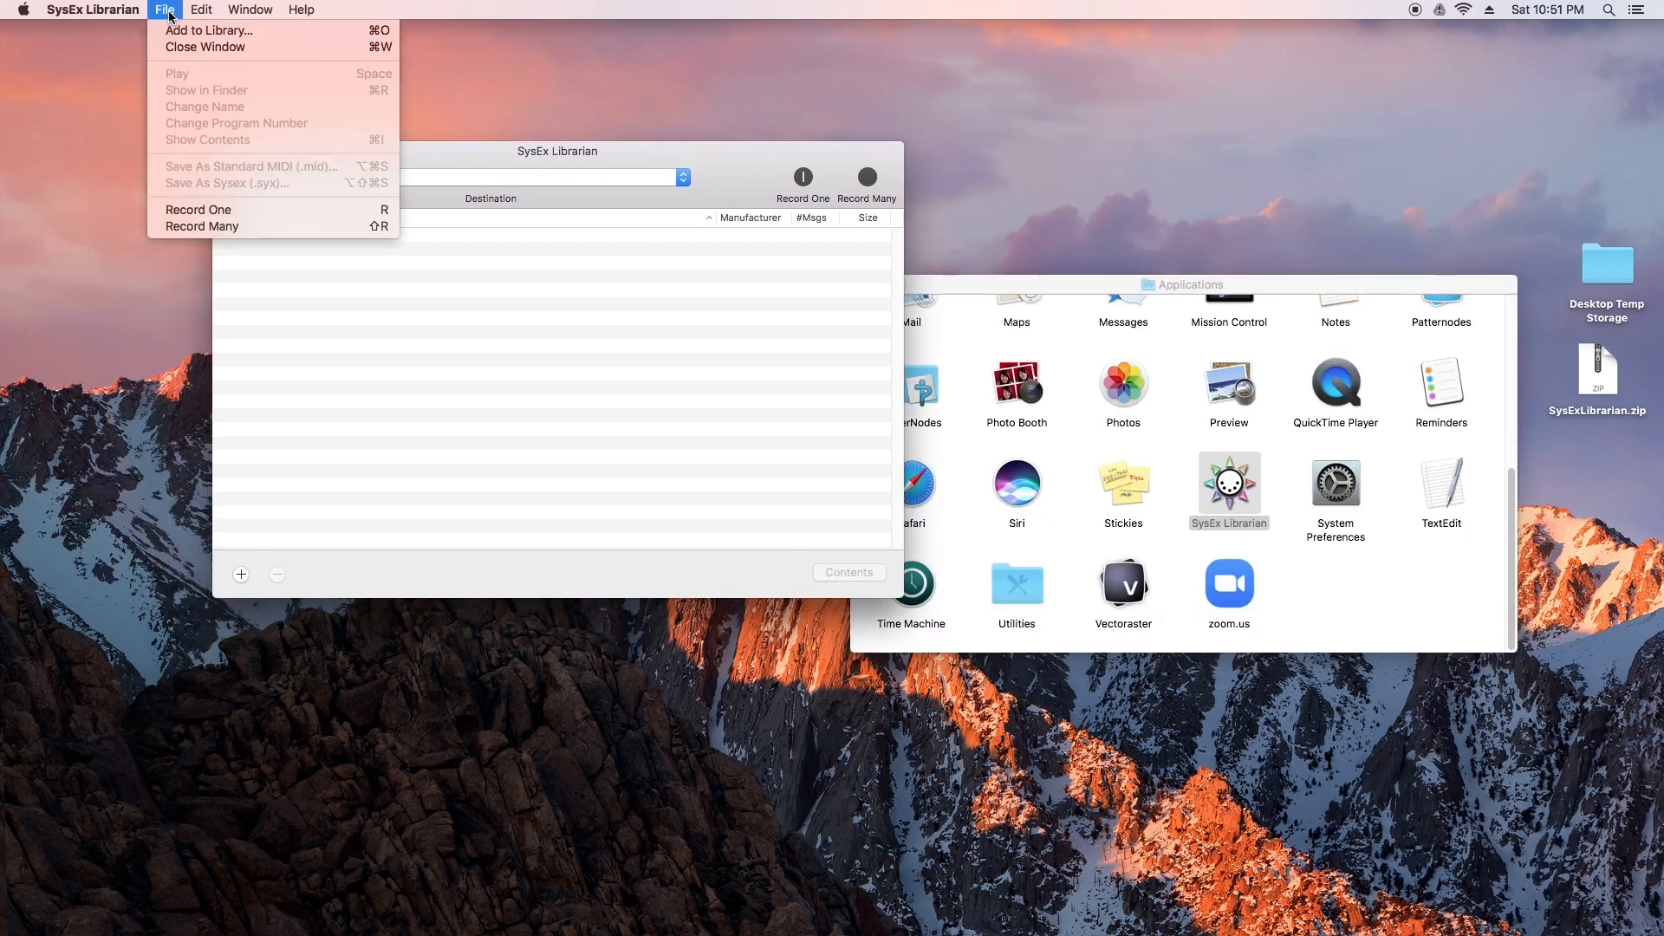
mouse_move(117, 11)
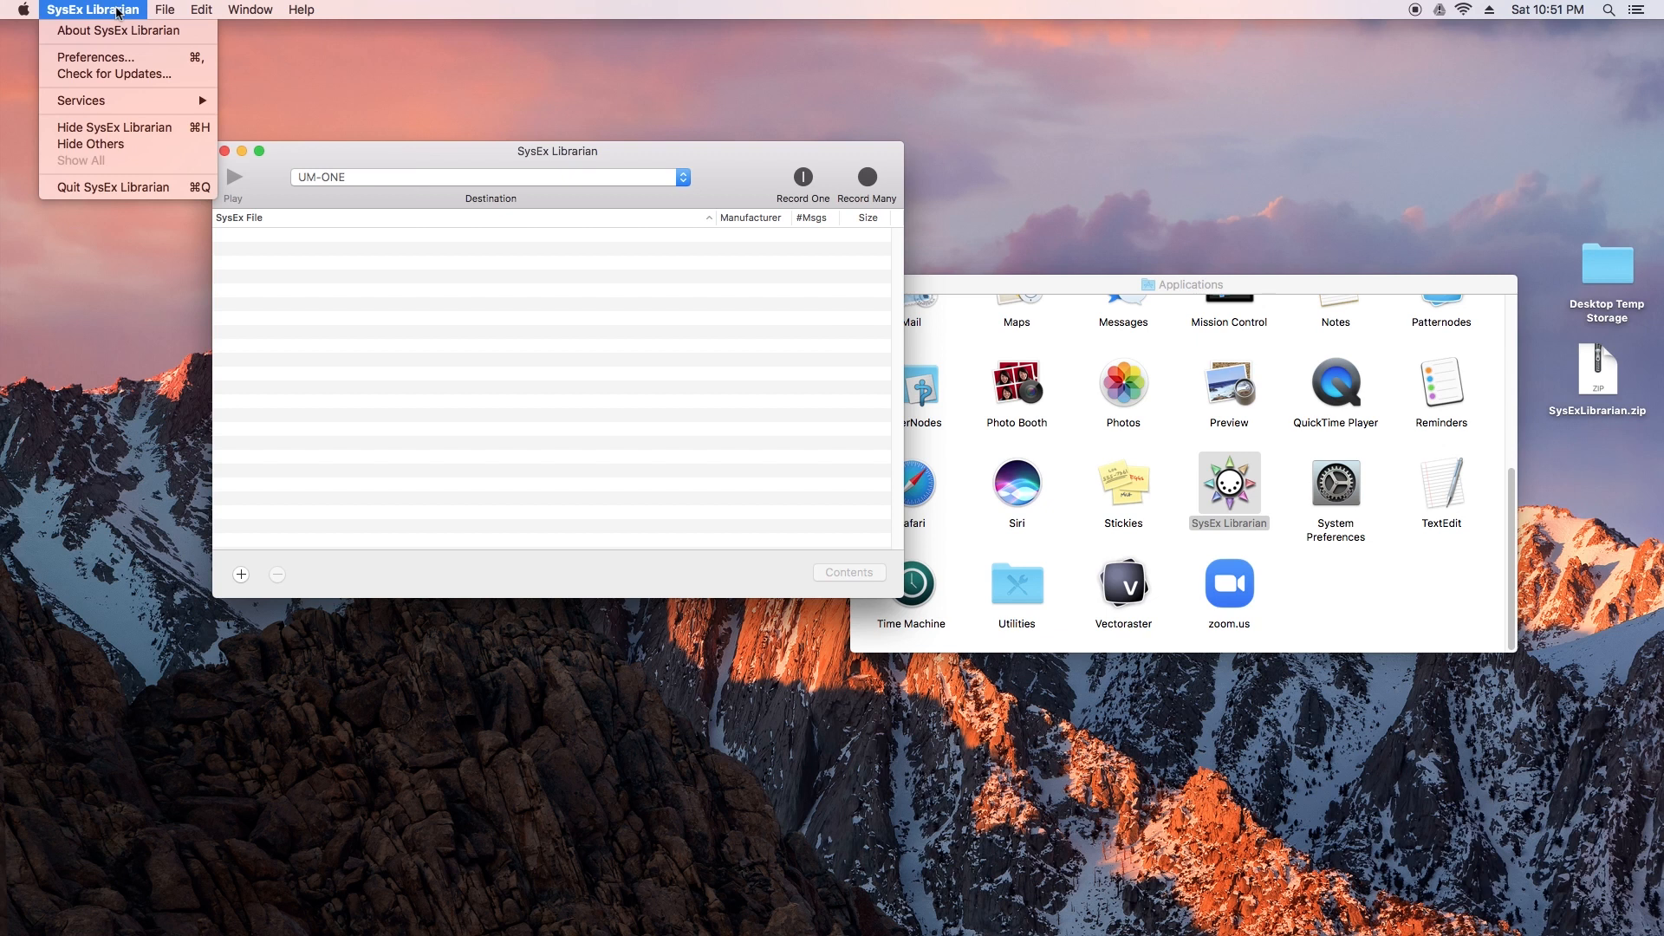
left_click(119, 63)
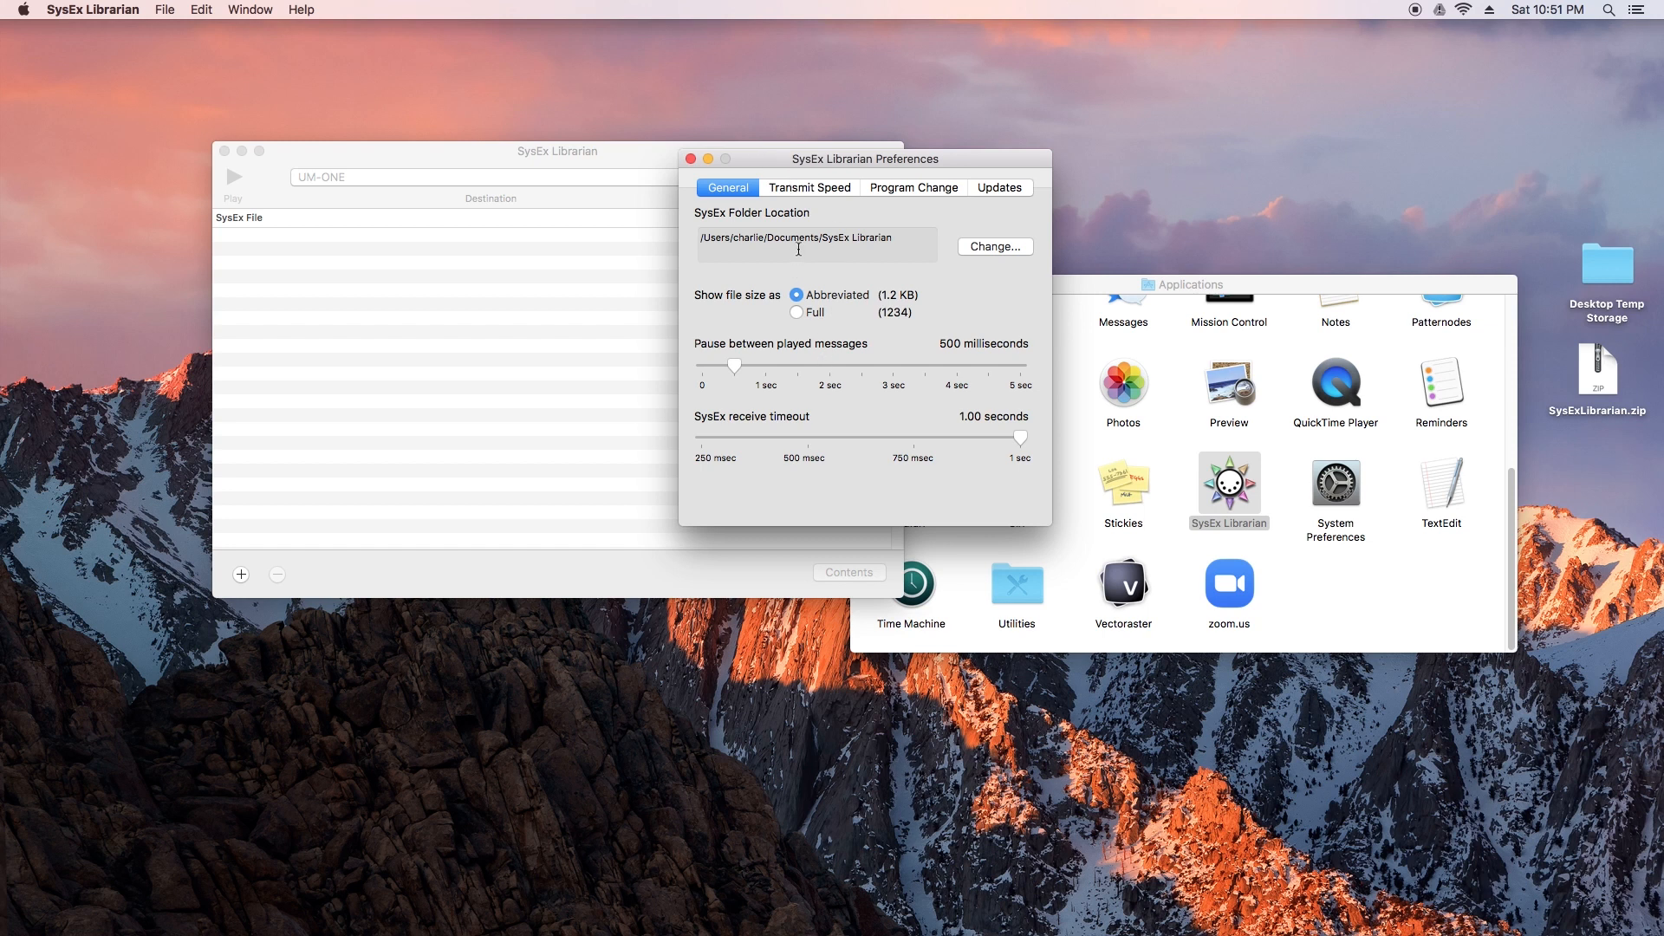
left_click(793, 188)
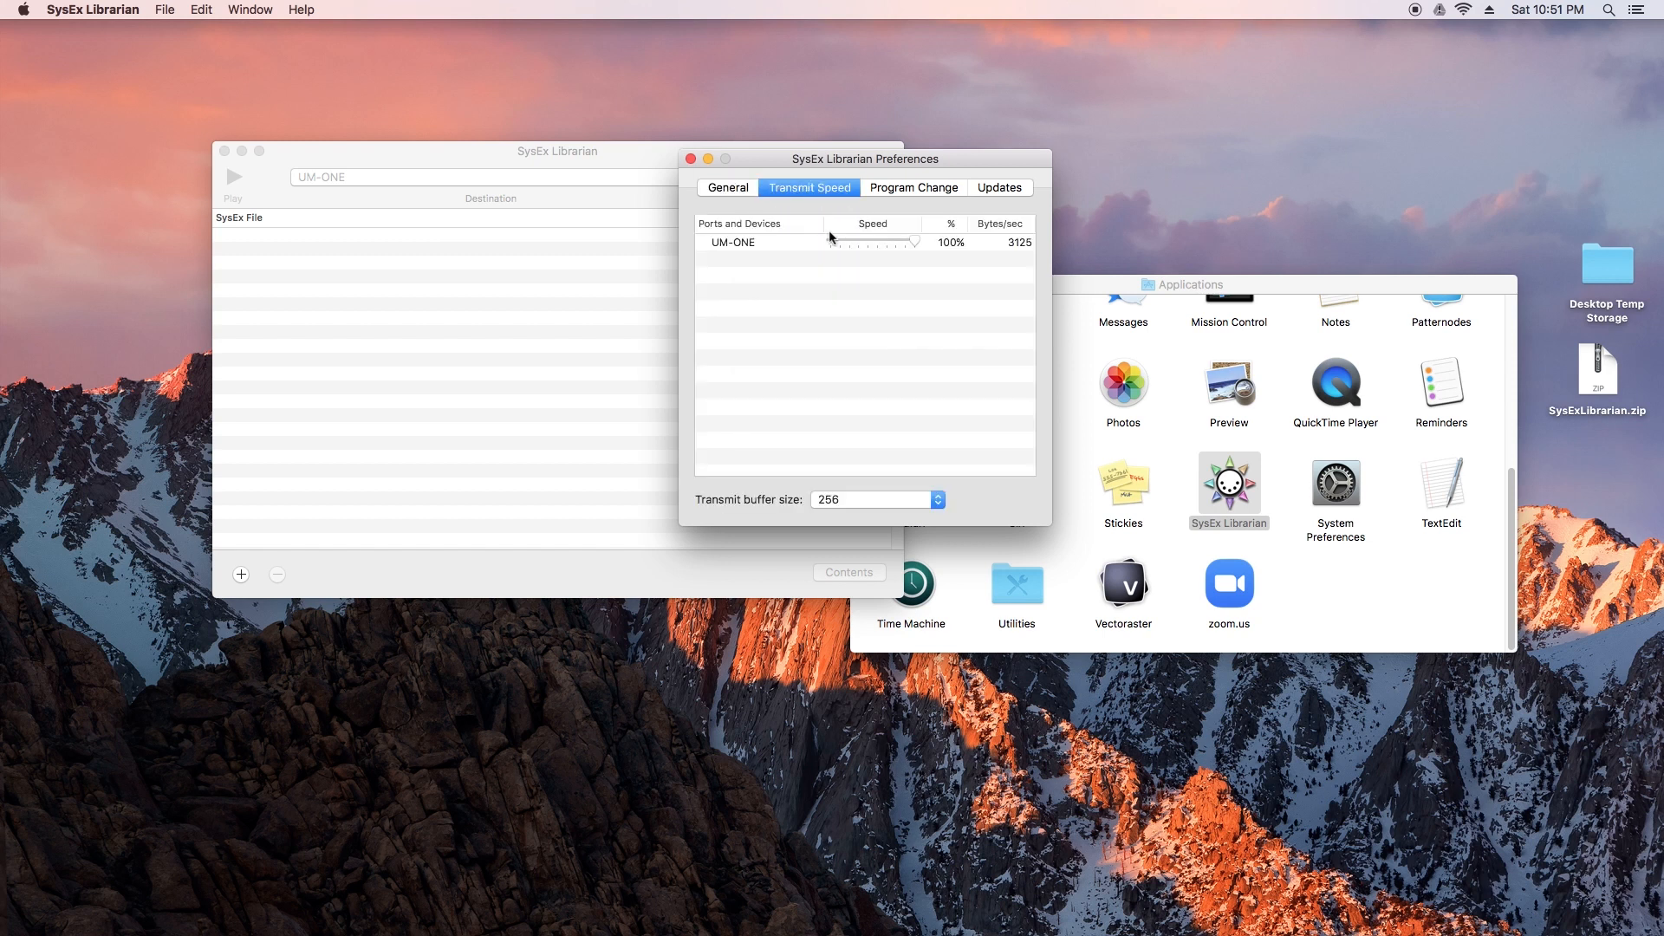
left_click(854, 500)
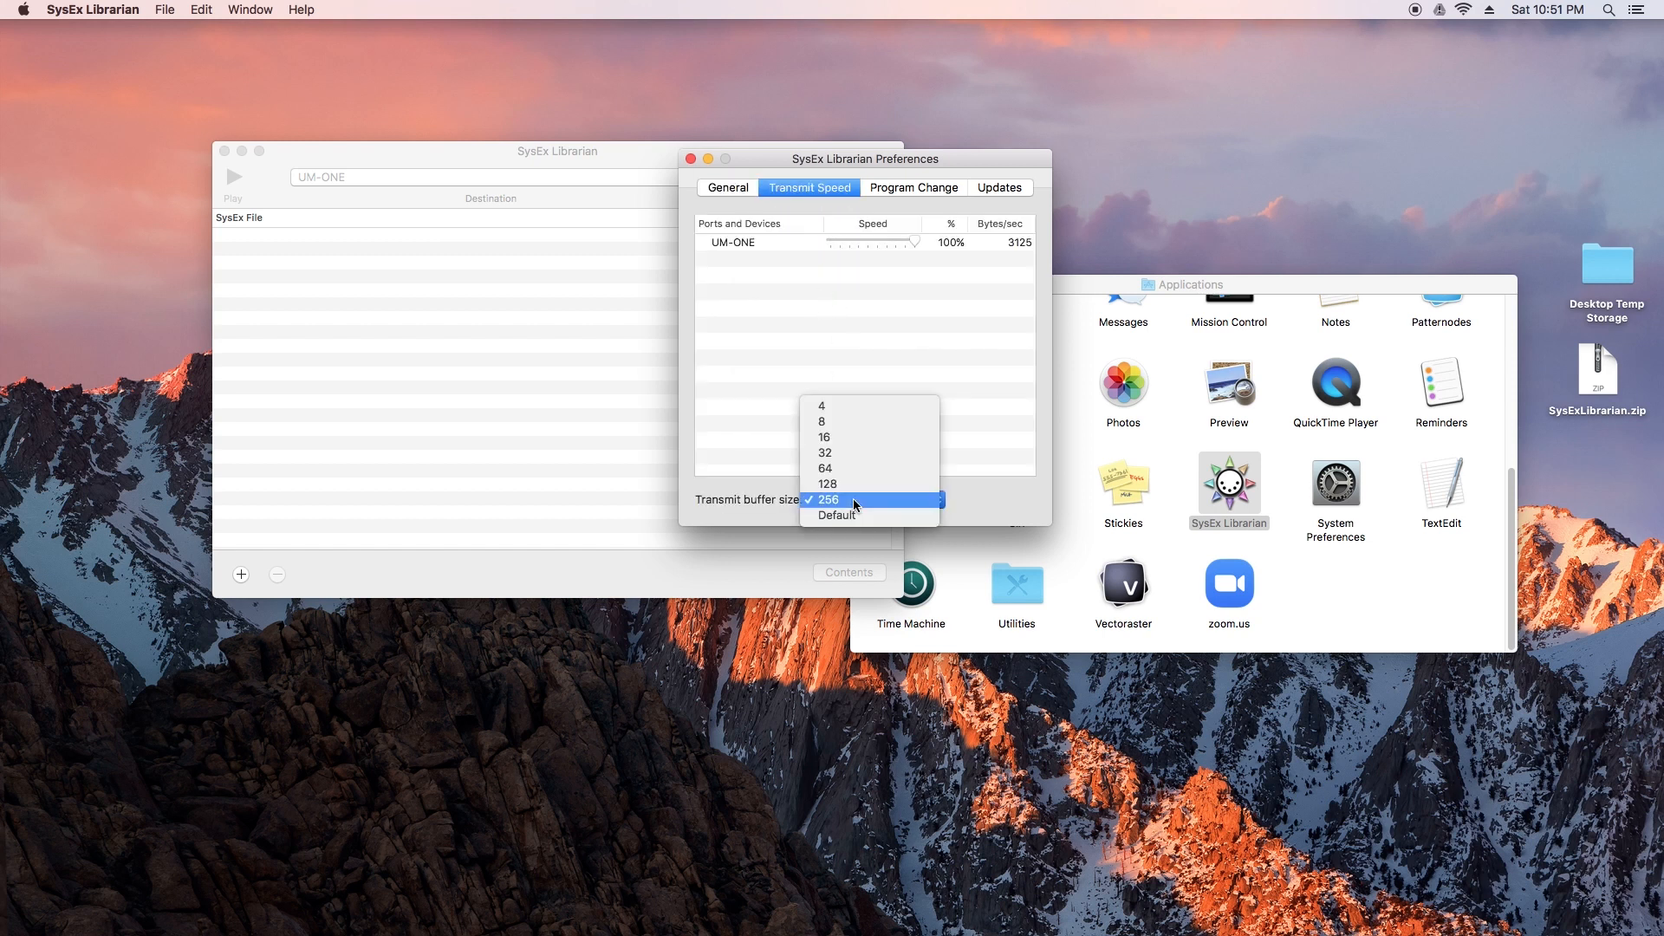
left_click(852, 500)
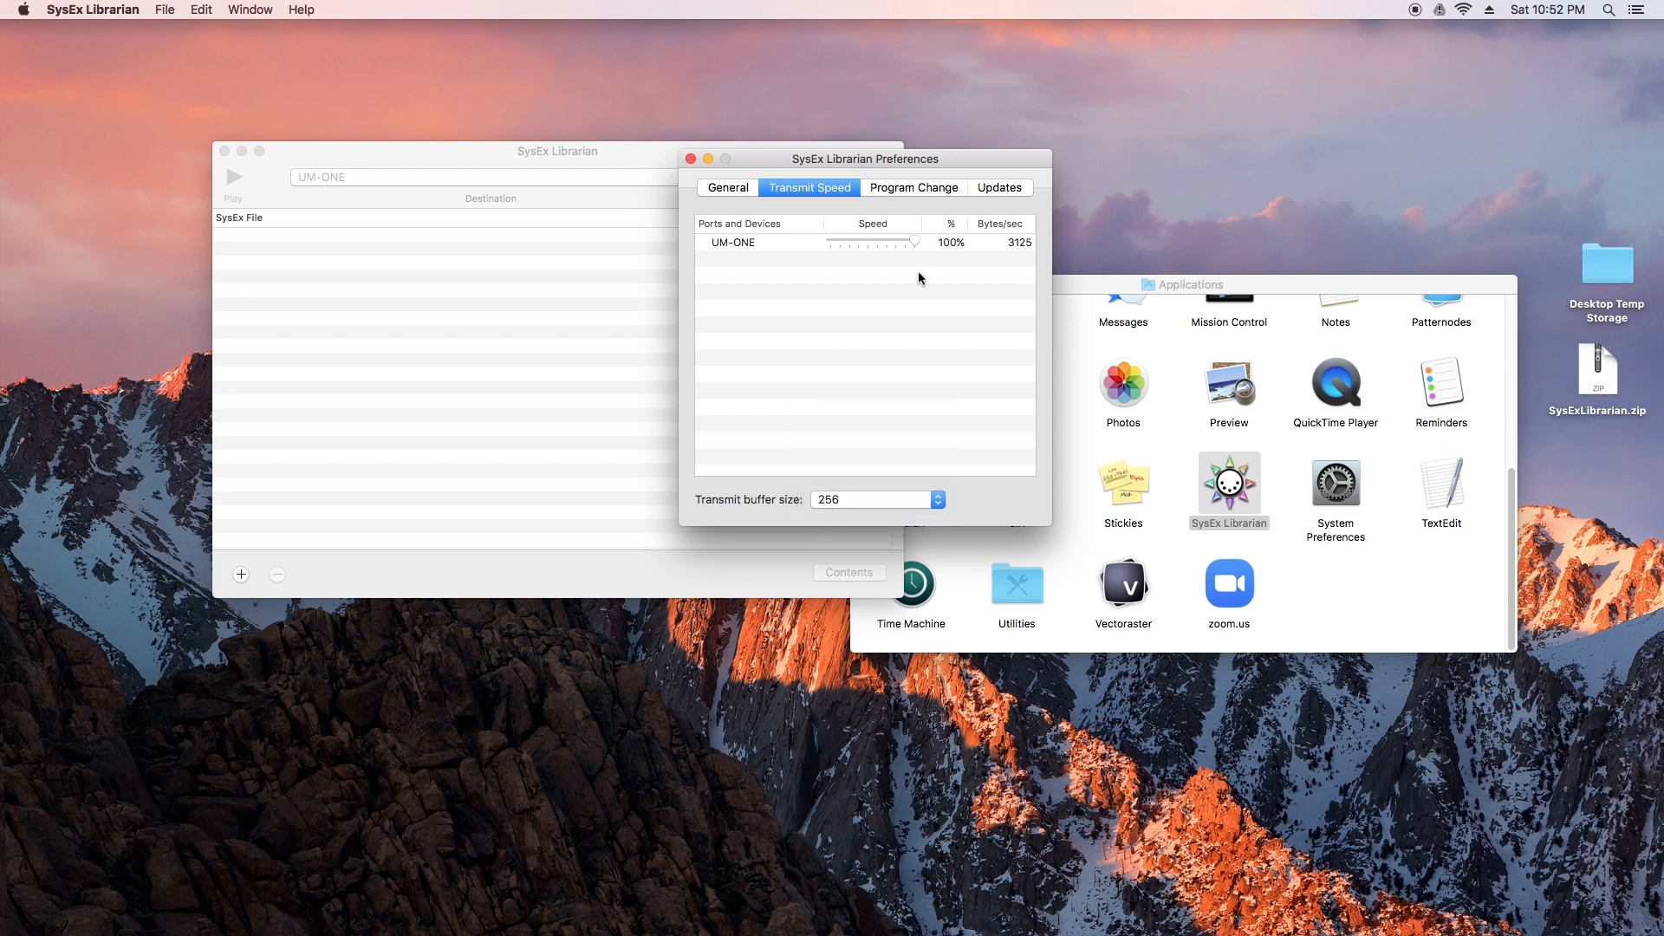
Step: Look through the Program Change, Updates and Transmit Speed preferences, ending on the General settings
left_click(920, 195)
left_click(1002, 191)
left_click(898, 195)
left_click(823, 189)
left_click(729, 188)
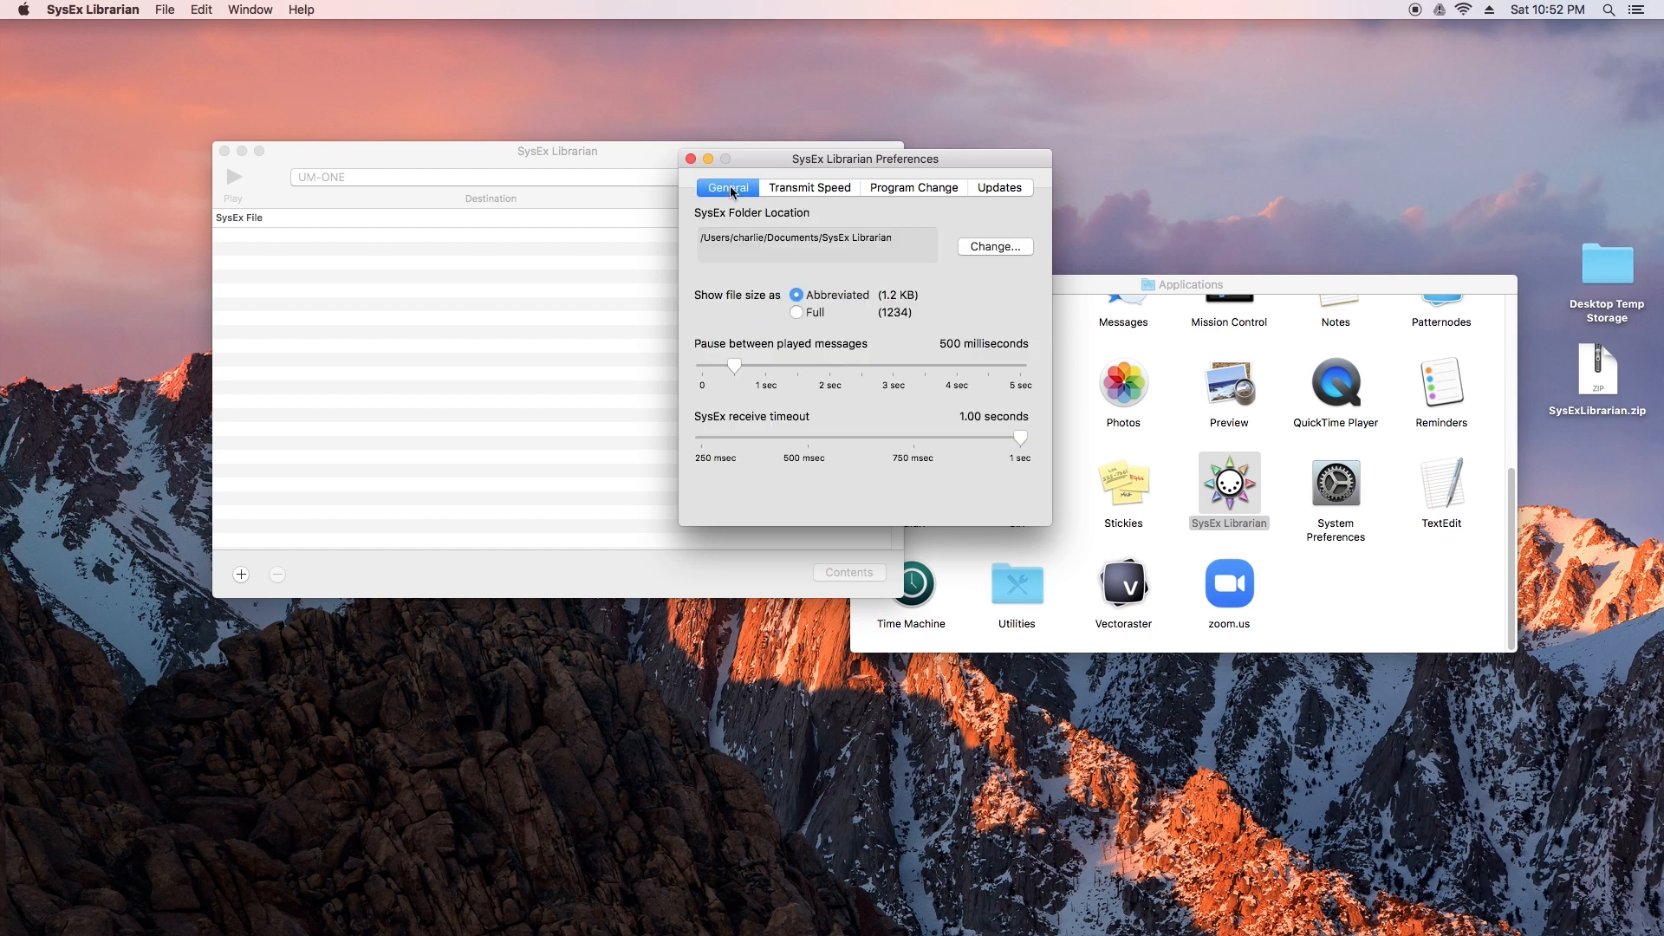
Step: Switch to Firefox and examine the Mac OSX preference settings on page 6 of Sonicware's firmware update guide, enlarging the page and window for reading
mouse_move(898, 927)
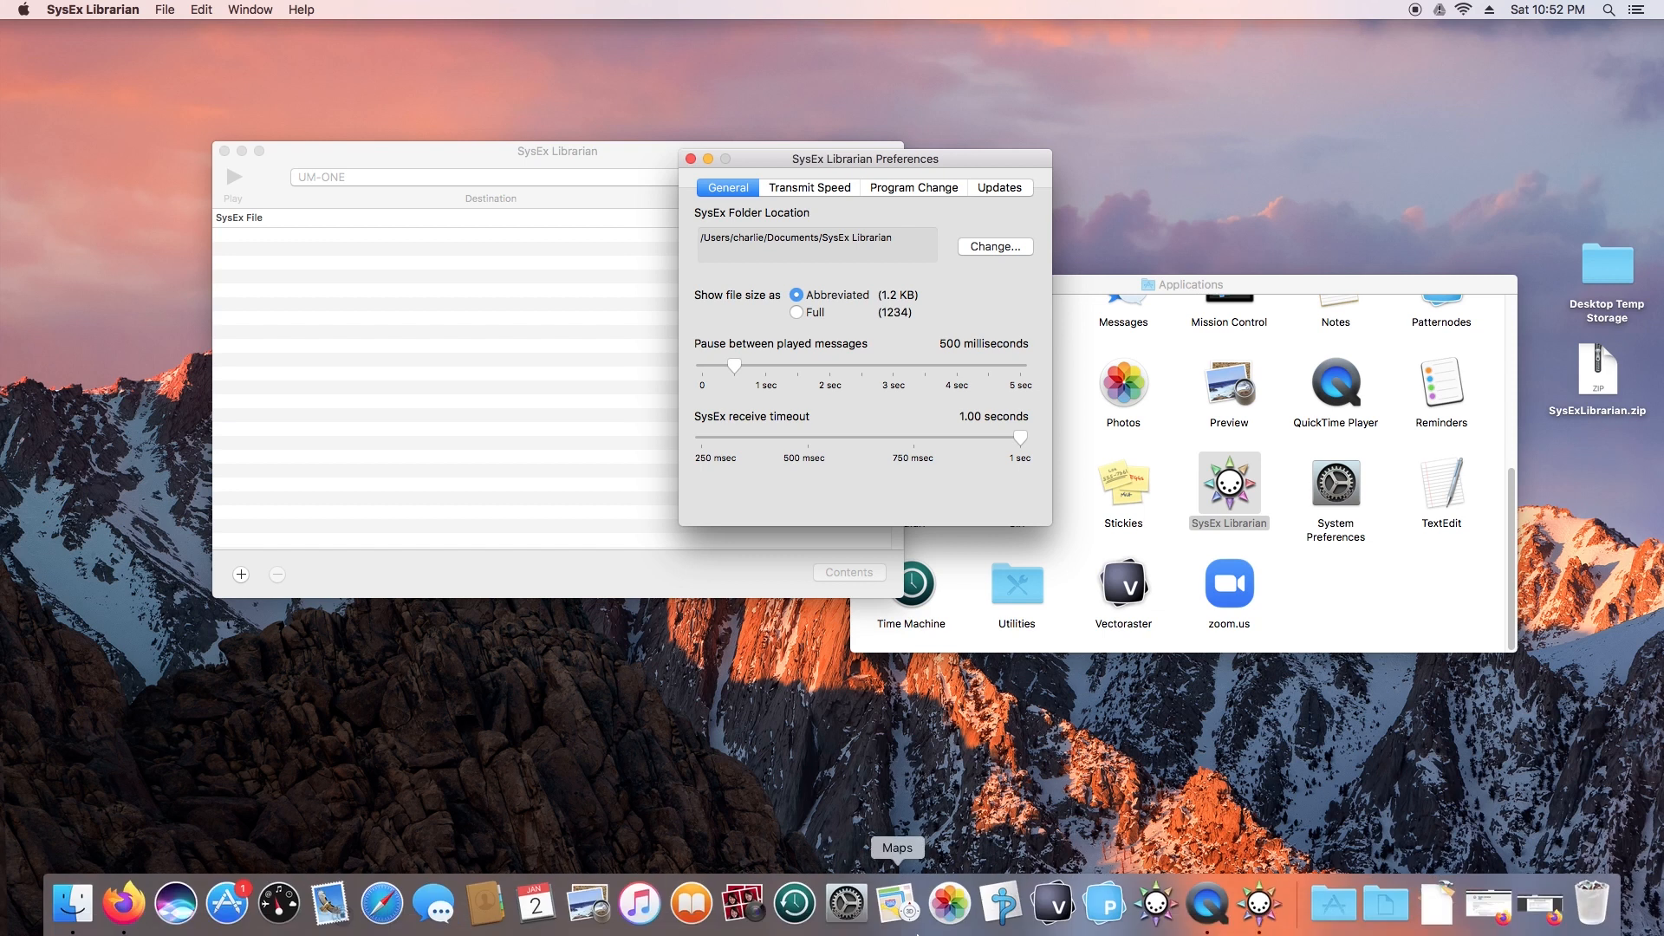
left_click(116, 910)
left_click(785, 64)
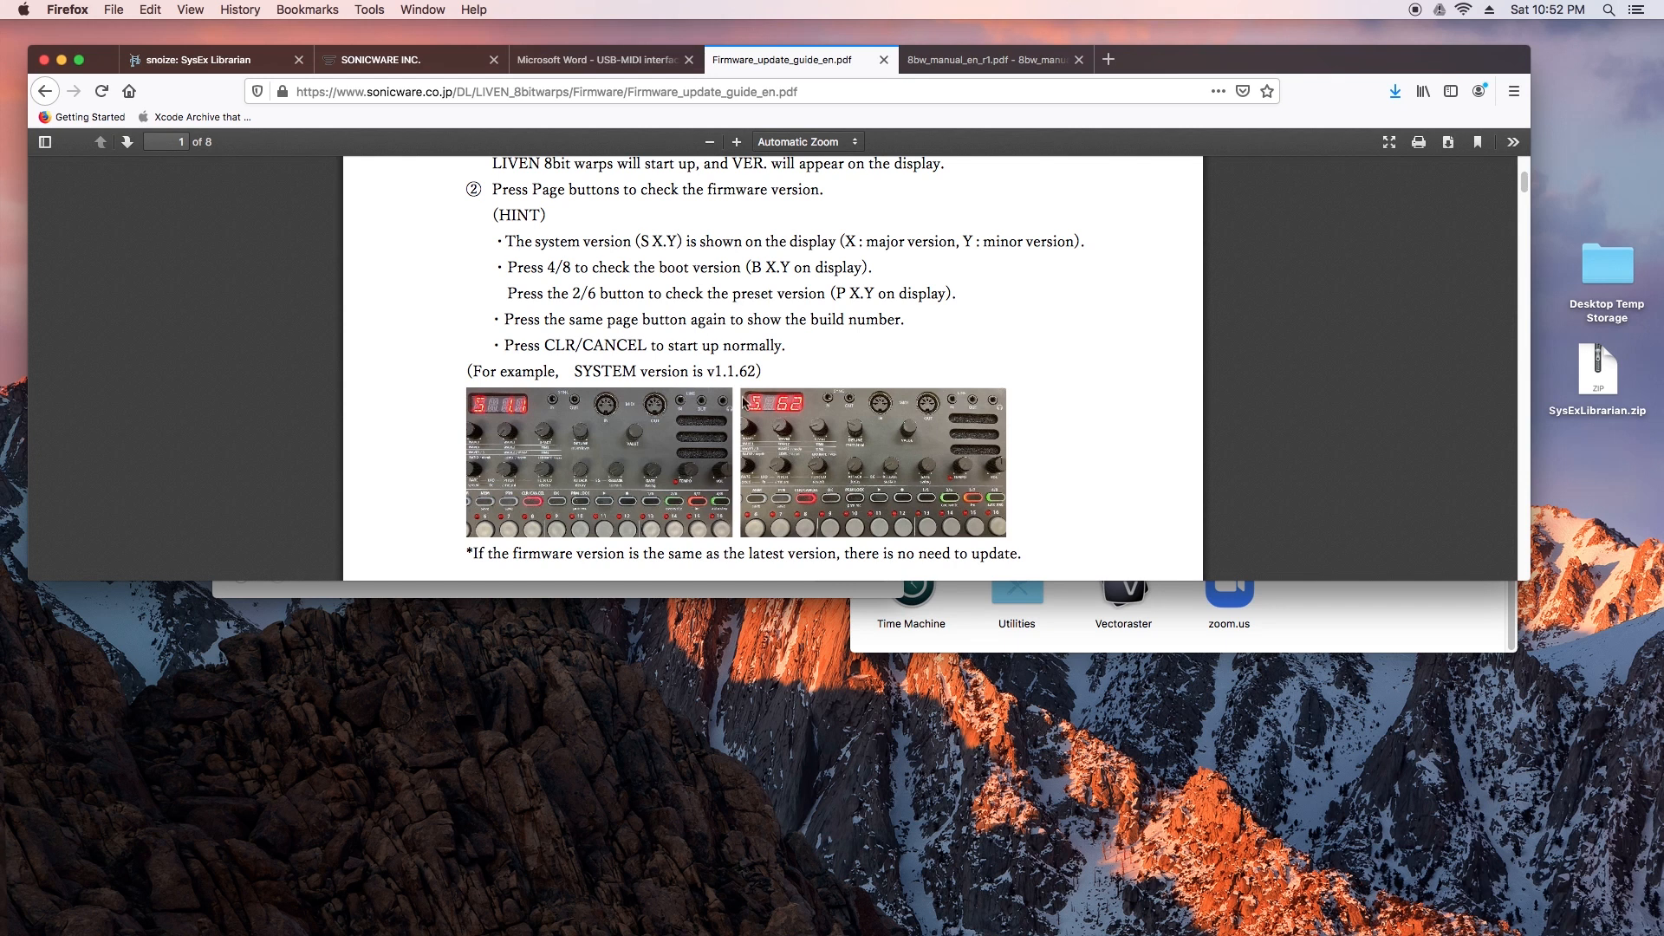
scroll(715, 339, "down", 5)
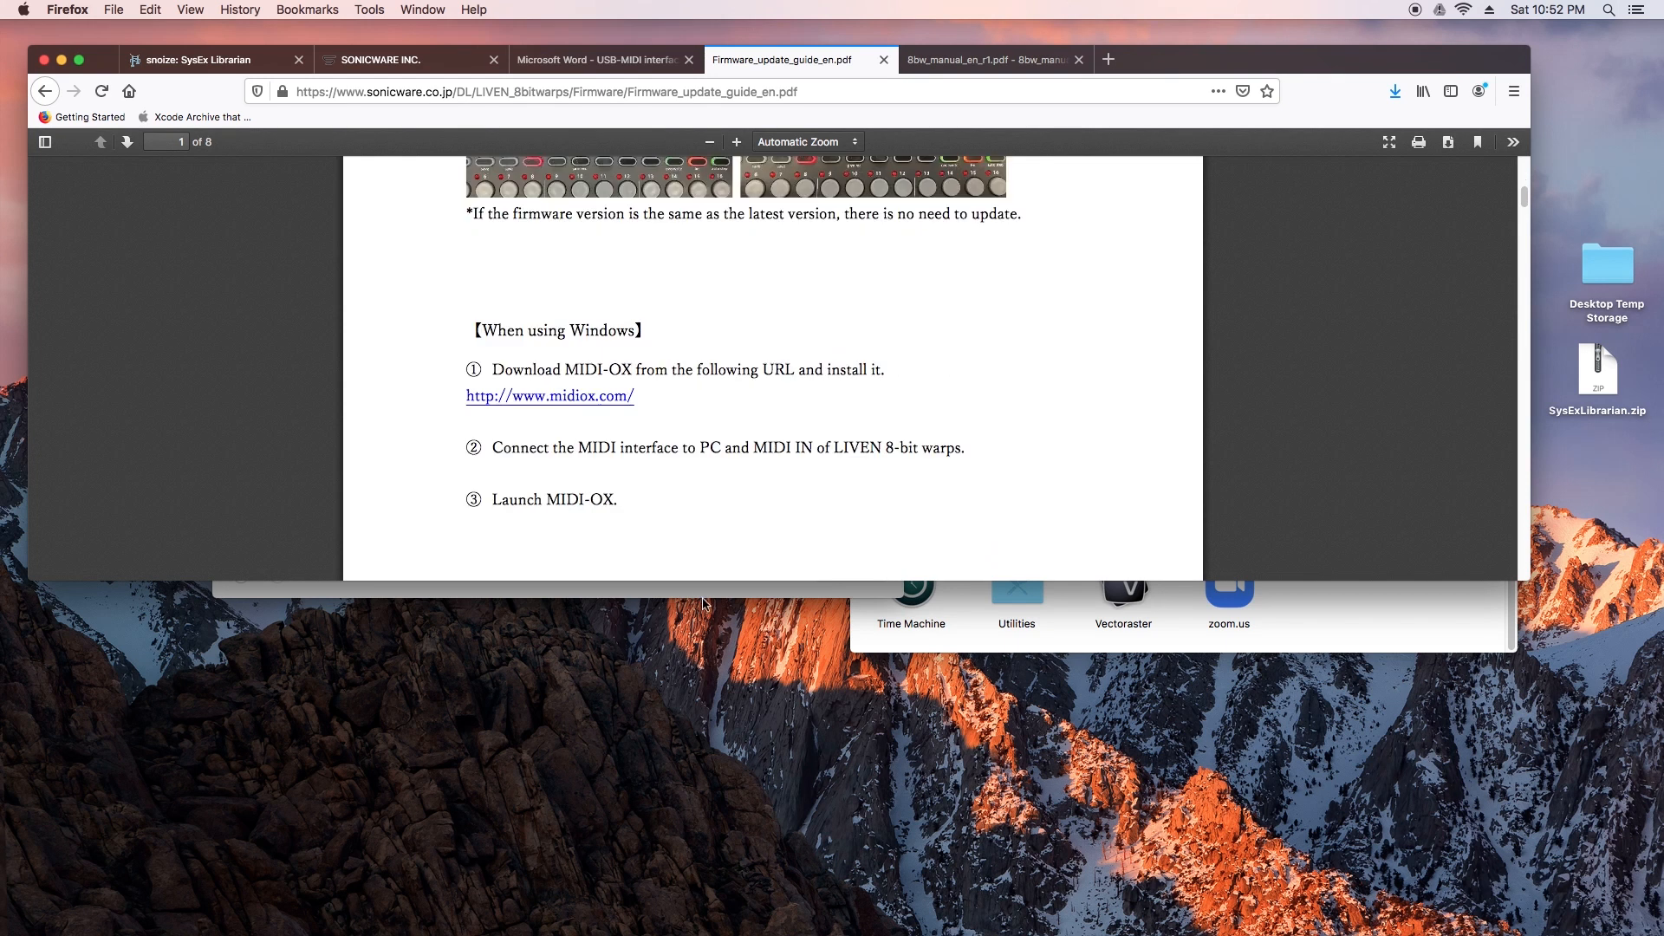
left_click_drag(700, 589, 698, 894)
scroll(697, 762, "down", 20)
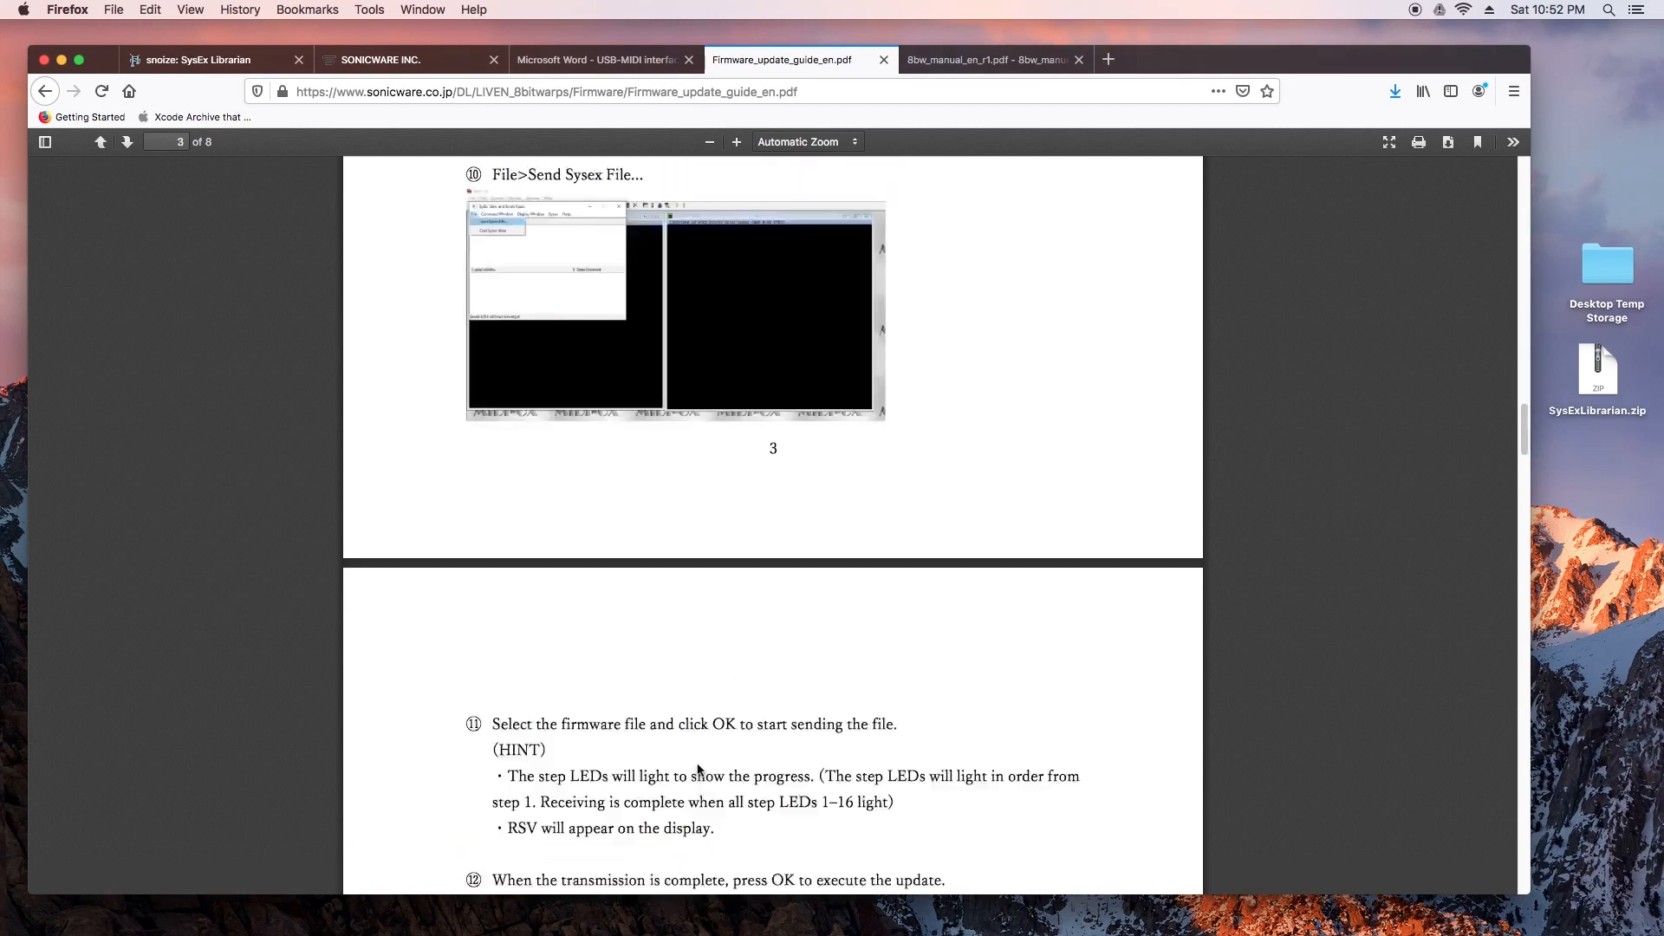
scroll(697, 765, "down", 20)
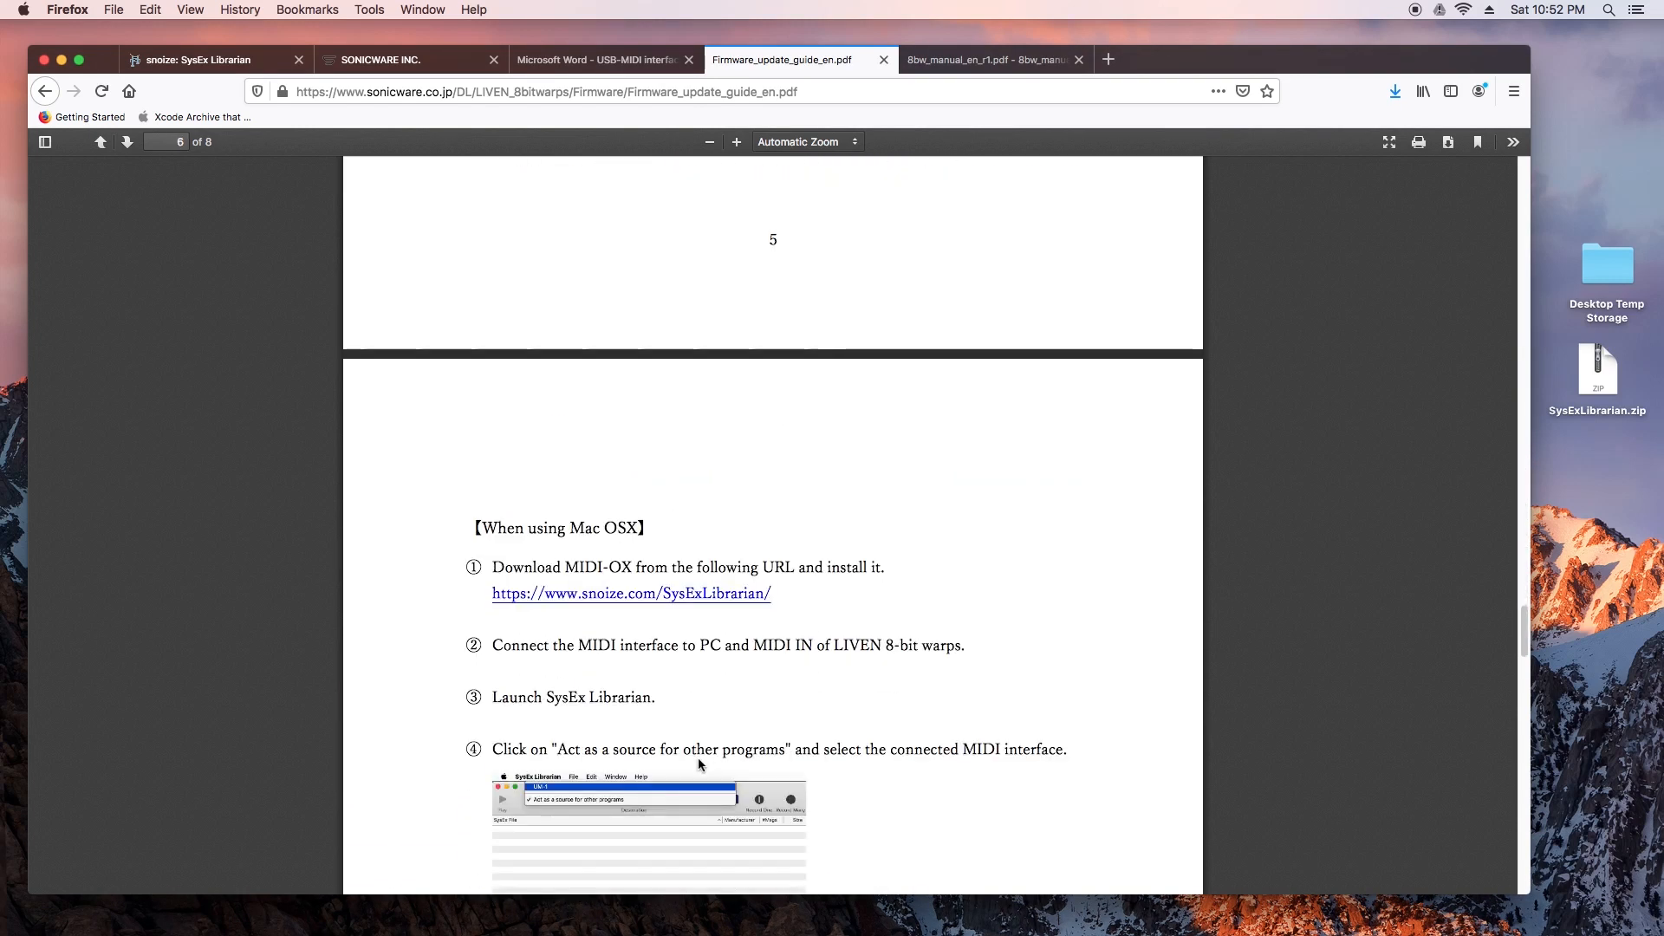
scroll(699, 757, "down", 10)
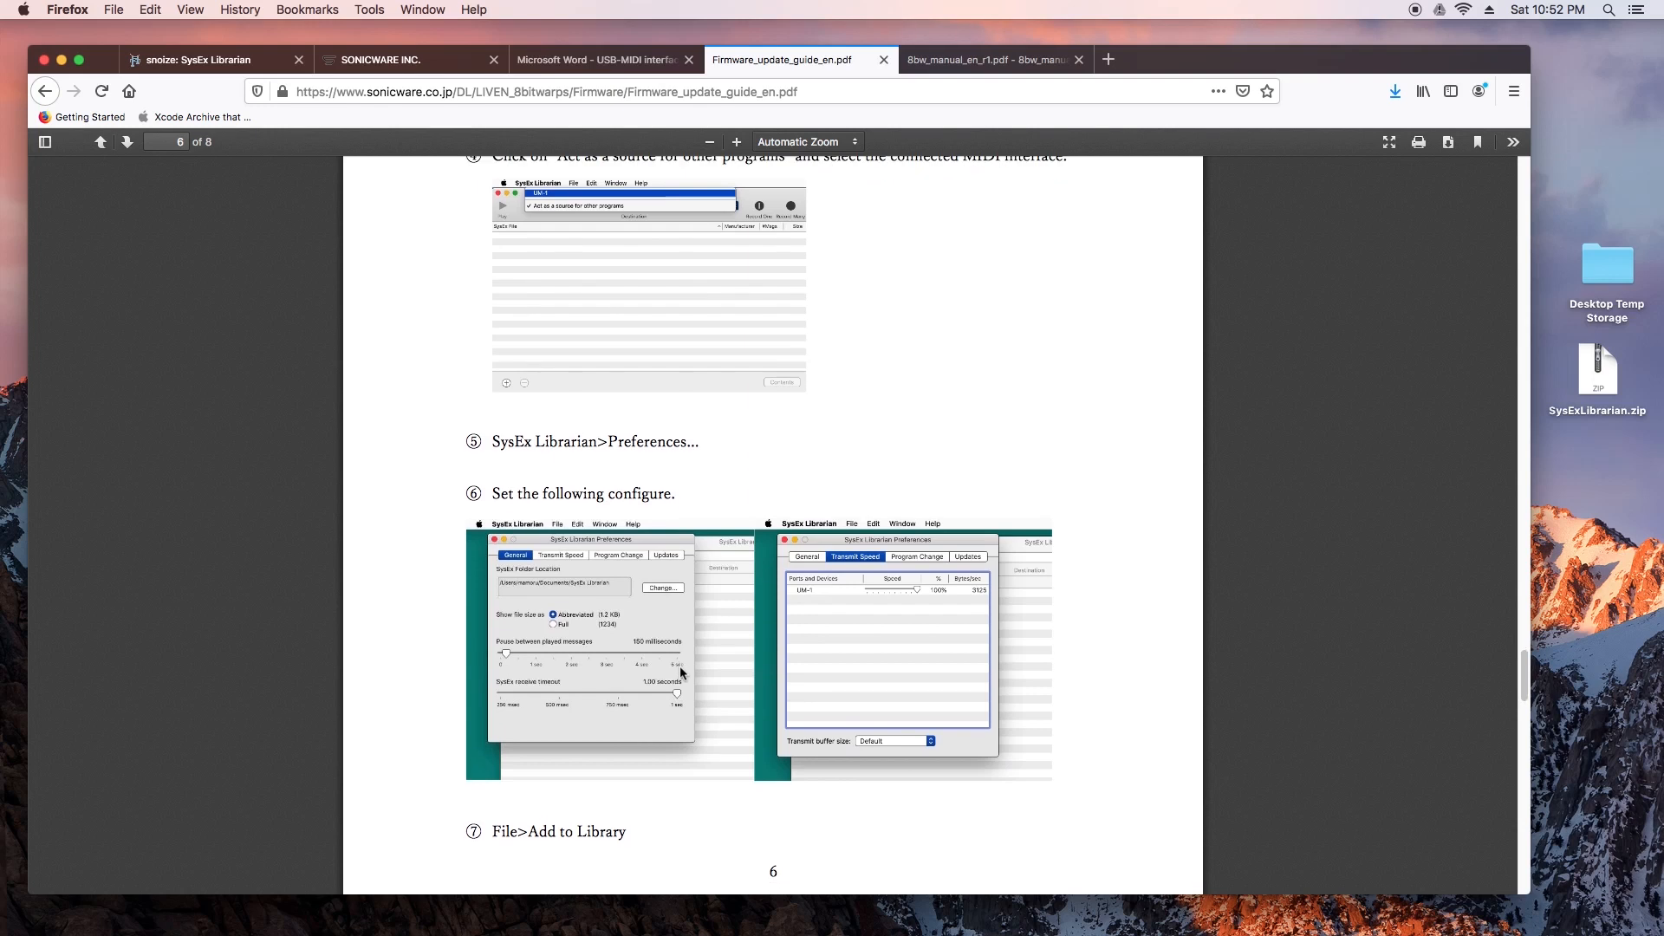
scroll(642, 685, "down", 2)
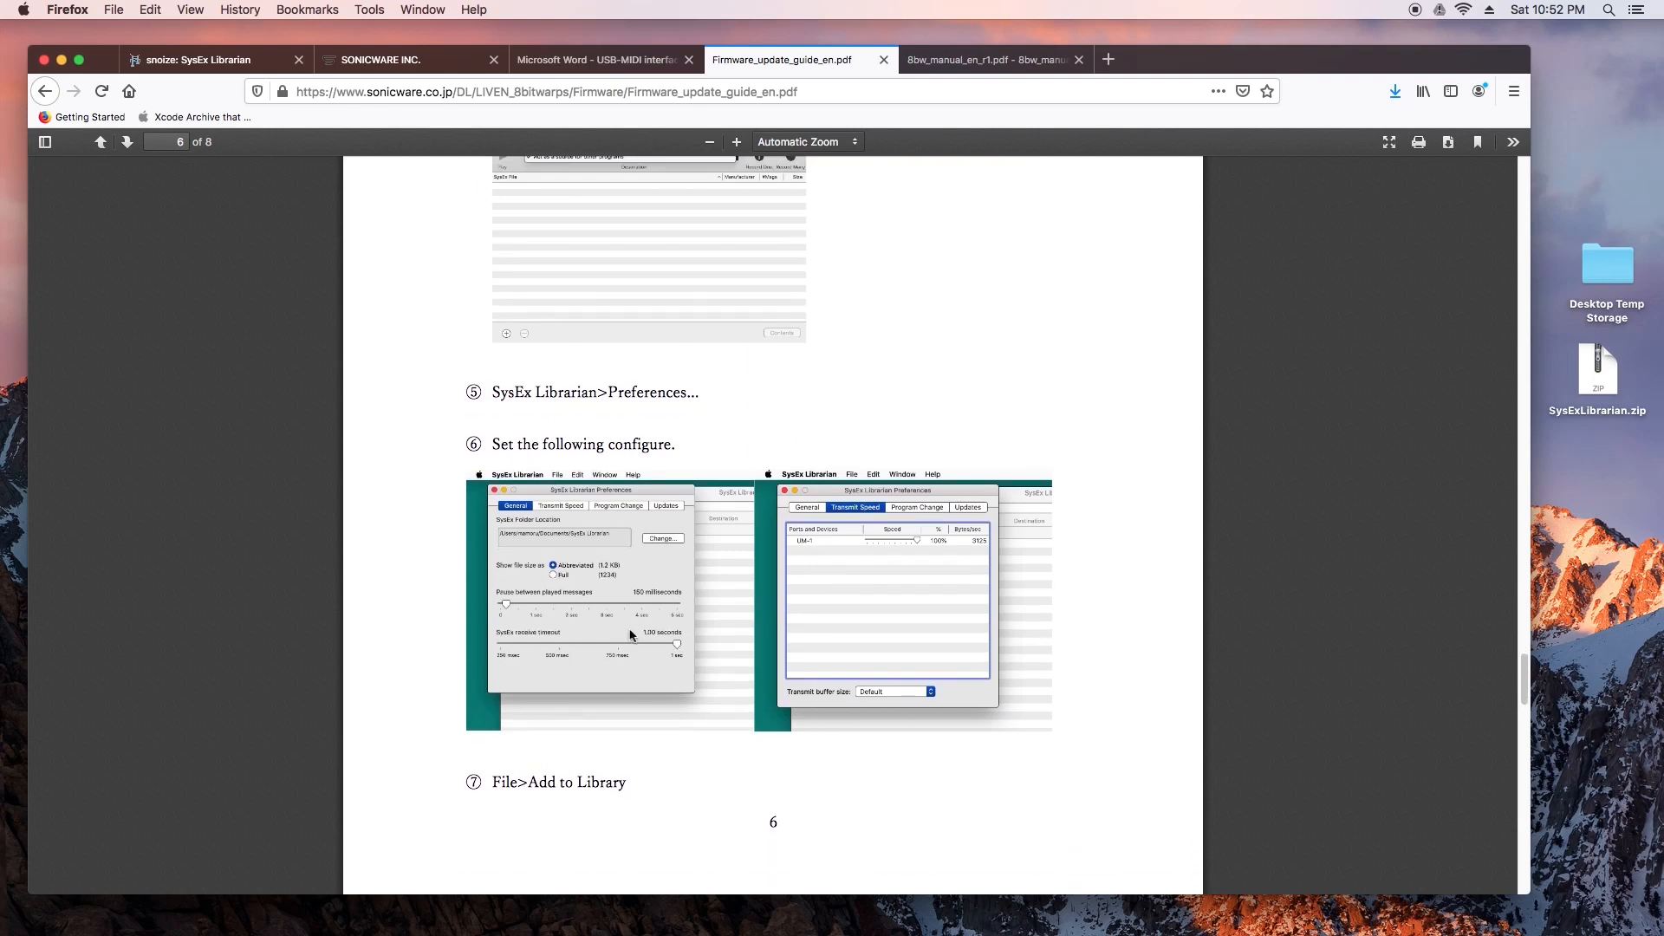
scroll(640, 678, "down", 1)
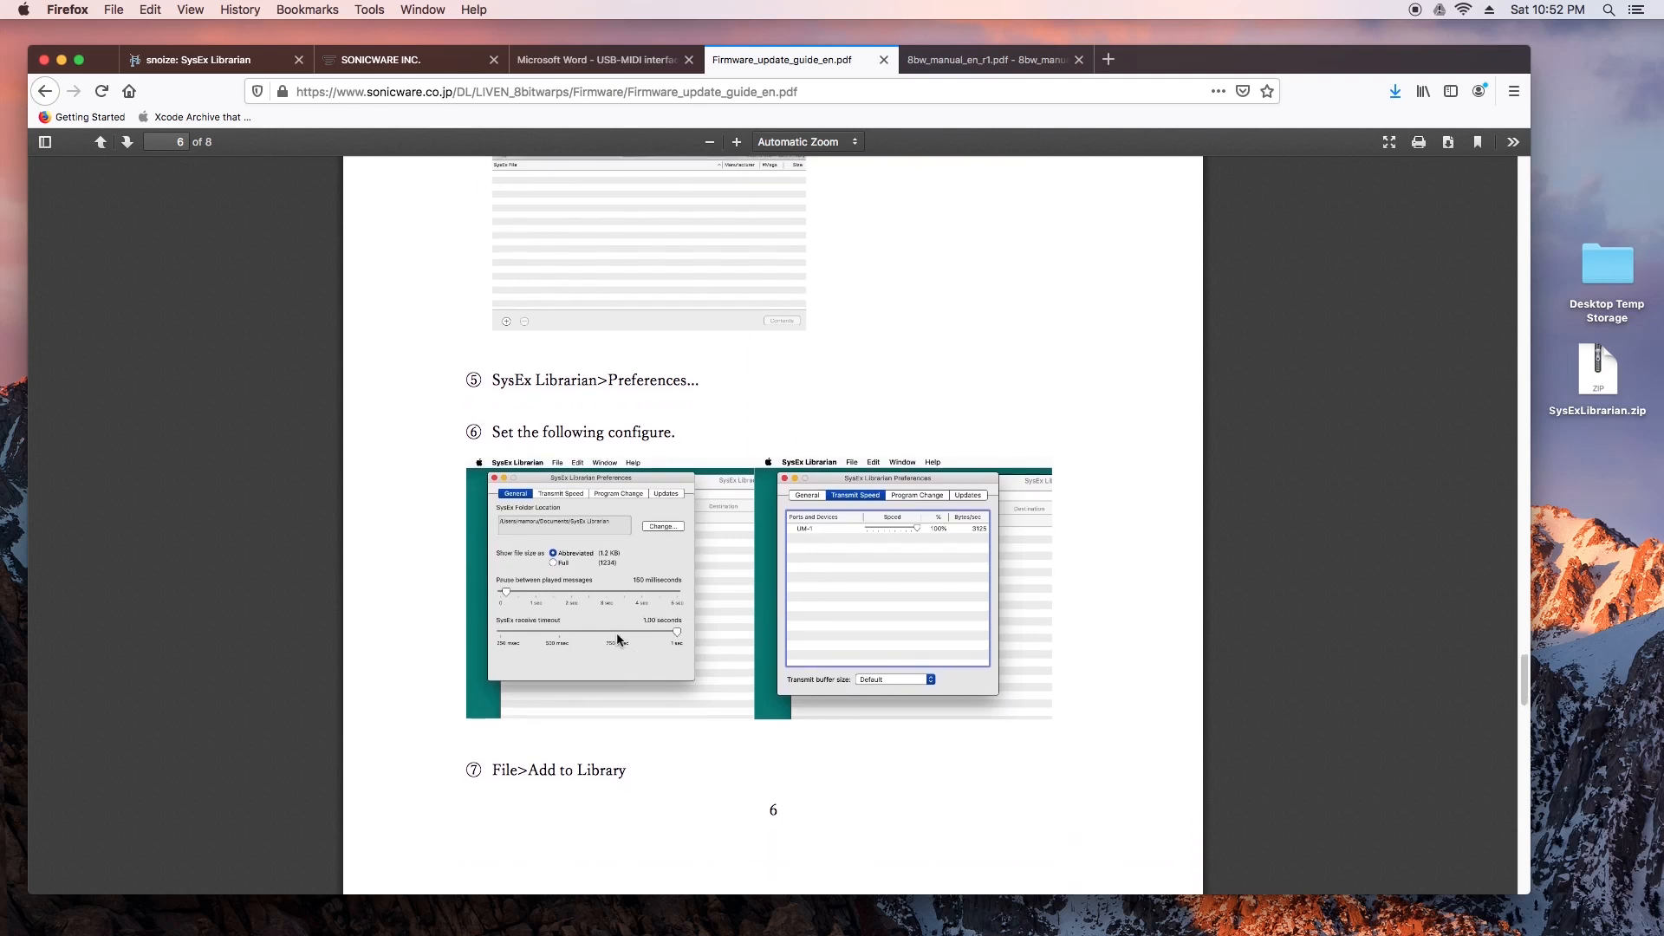
scroll(604, 607, "up", 5)
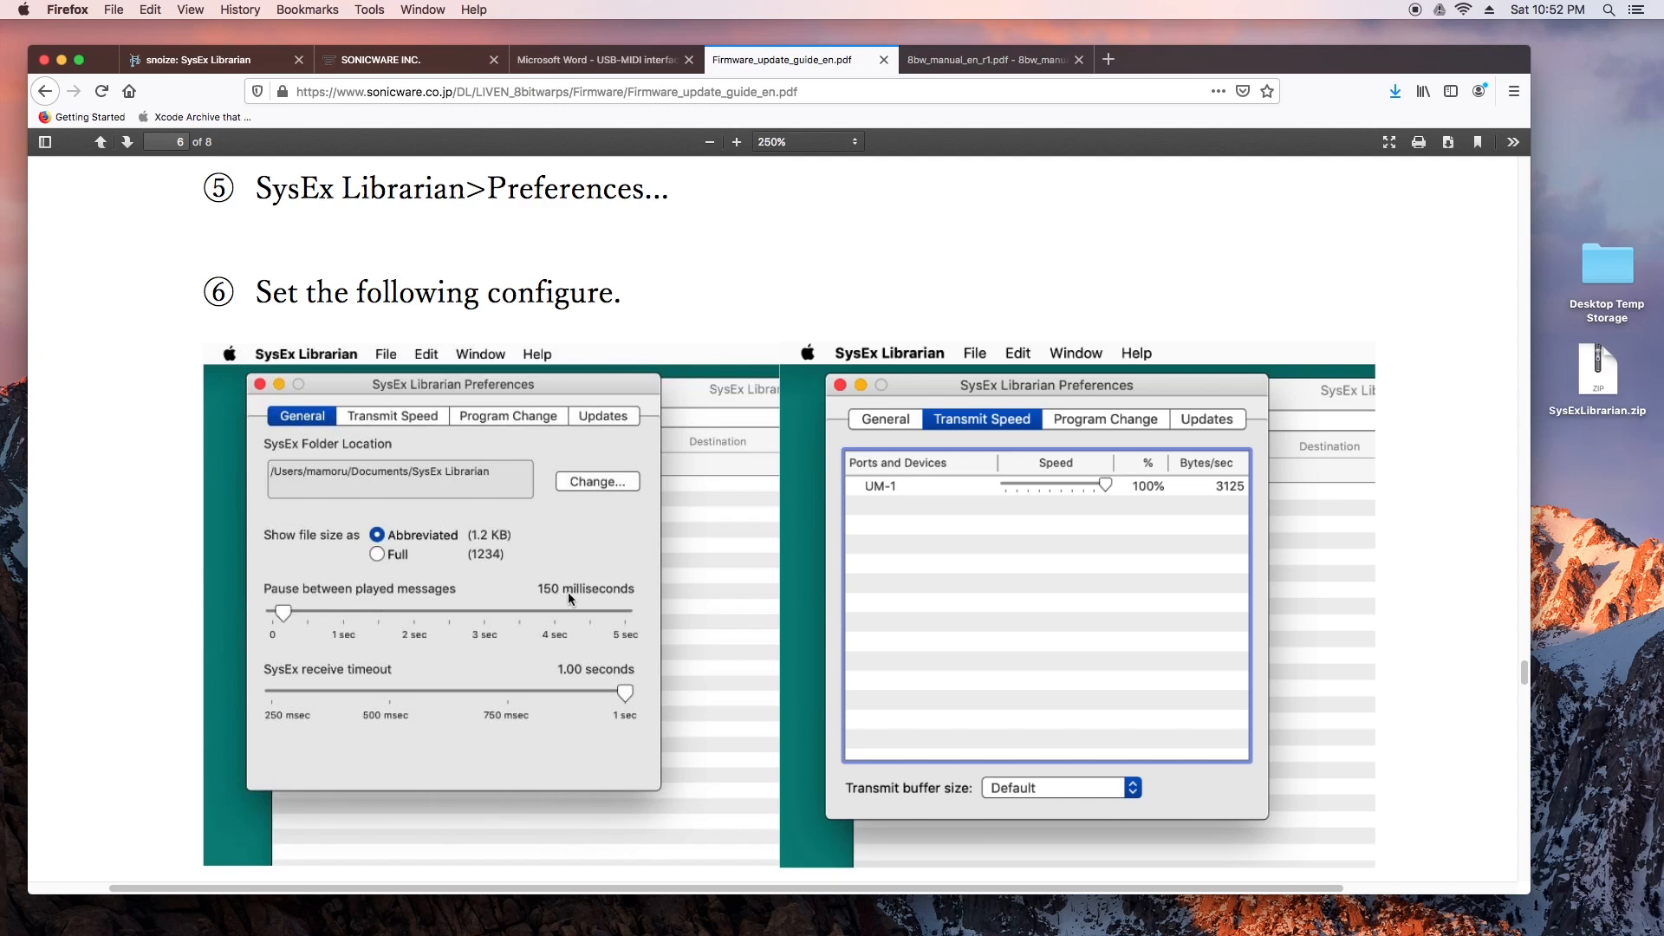
Step: Minimize Firefox, then set SysEx Librarian's pause between played messages to 150 milliseconds and close the preferences
left_click(62, 61)
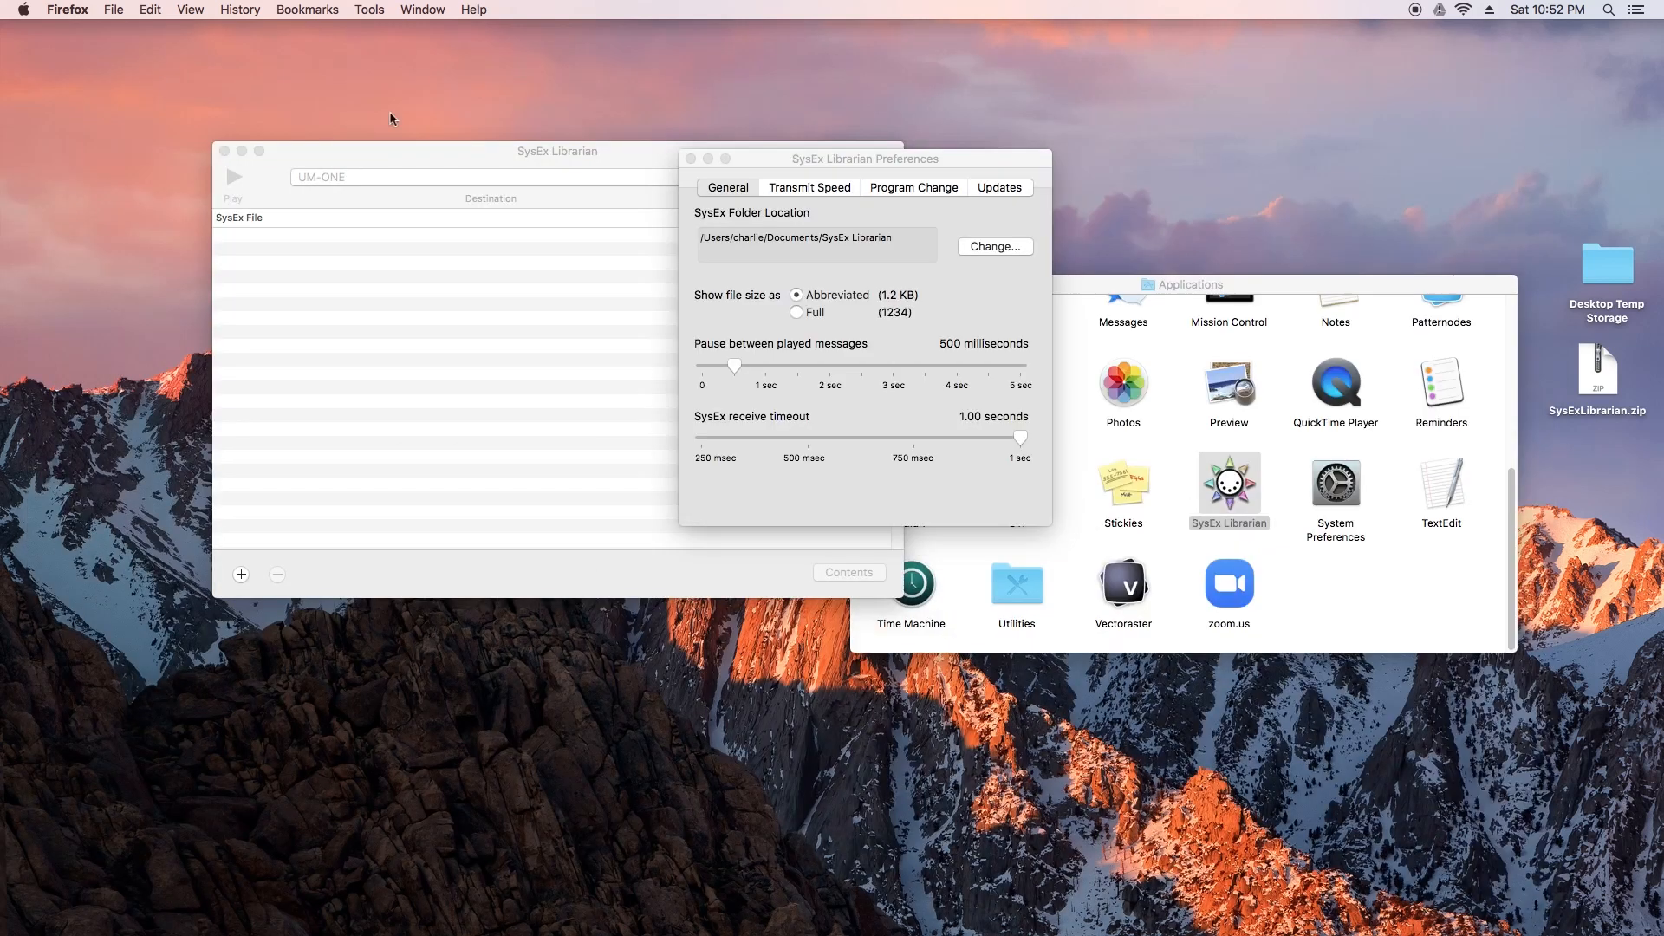
left_click_drag(734, 366, 712, 374)
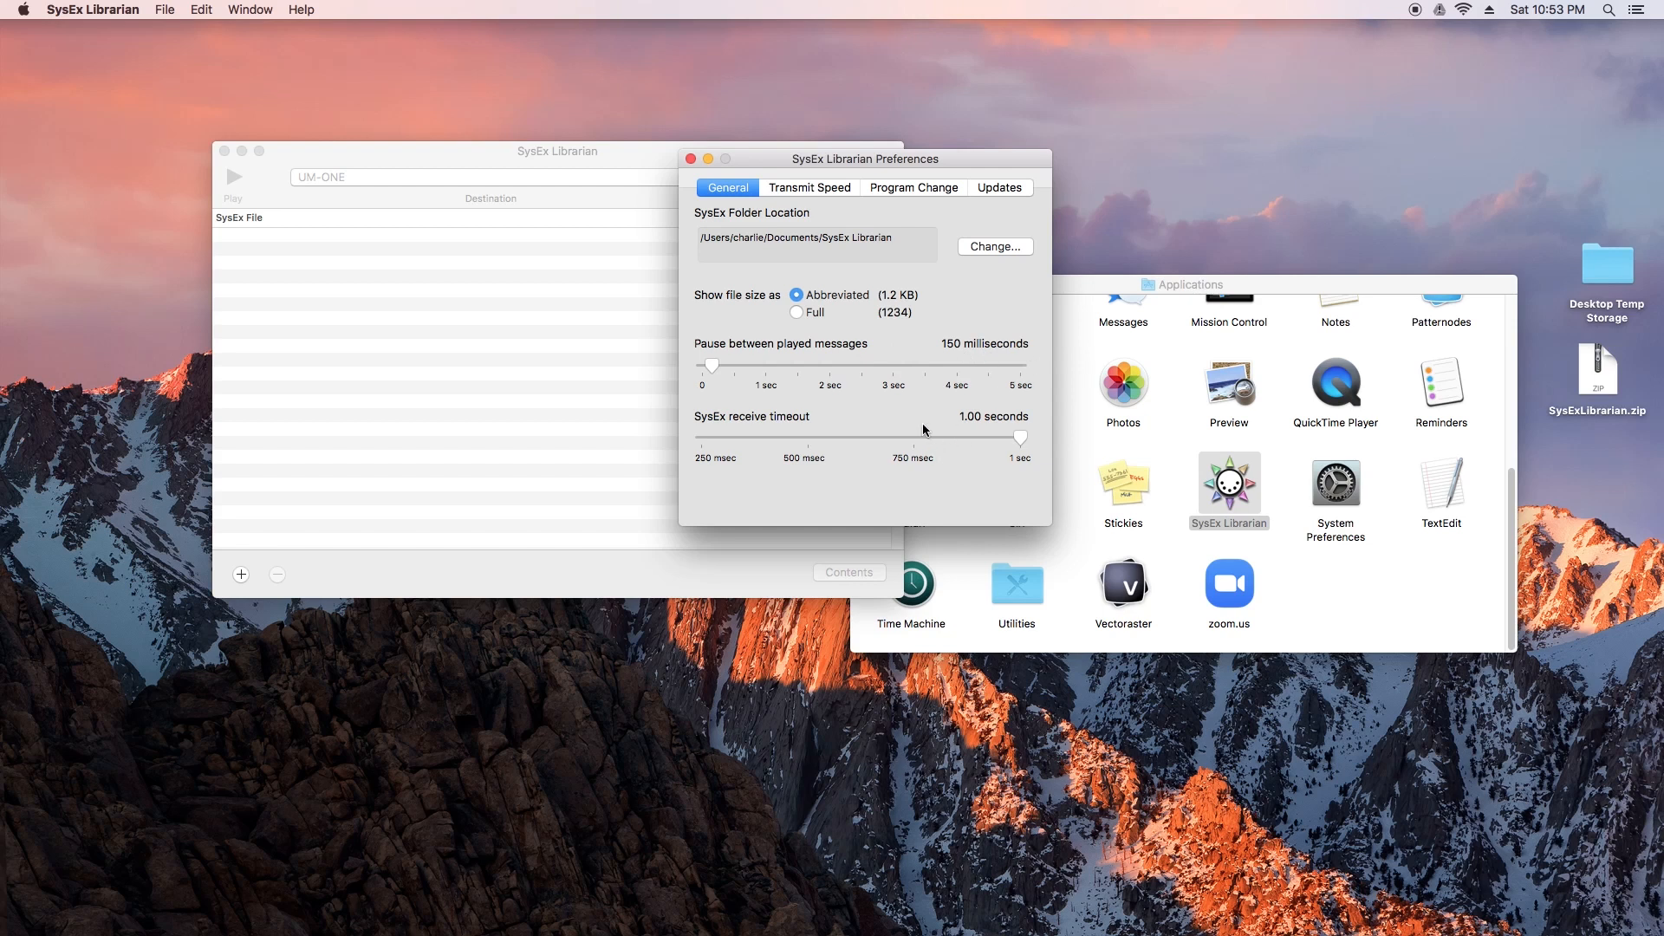
left_click(691, 159)
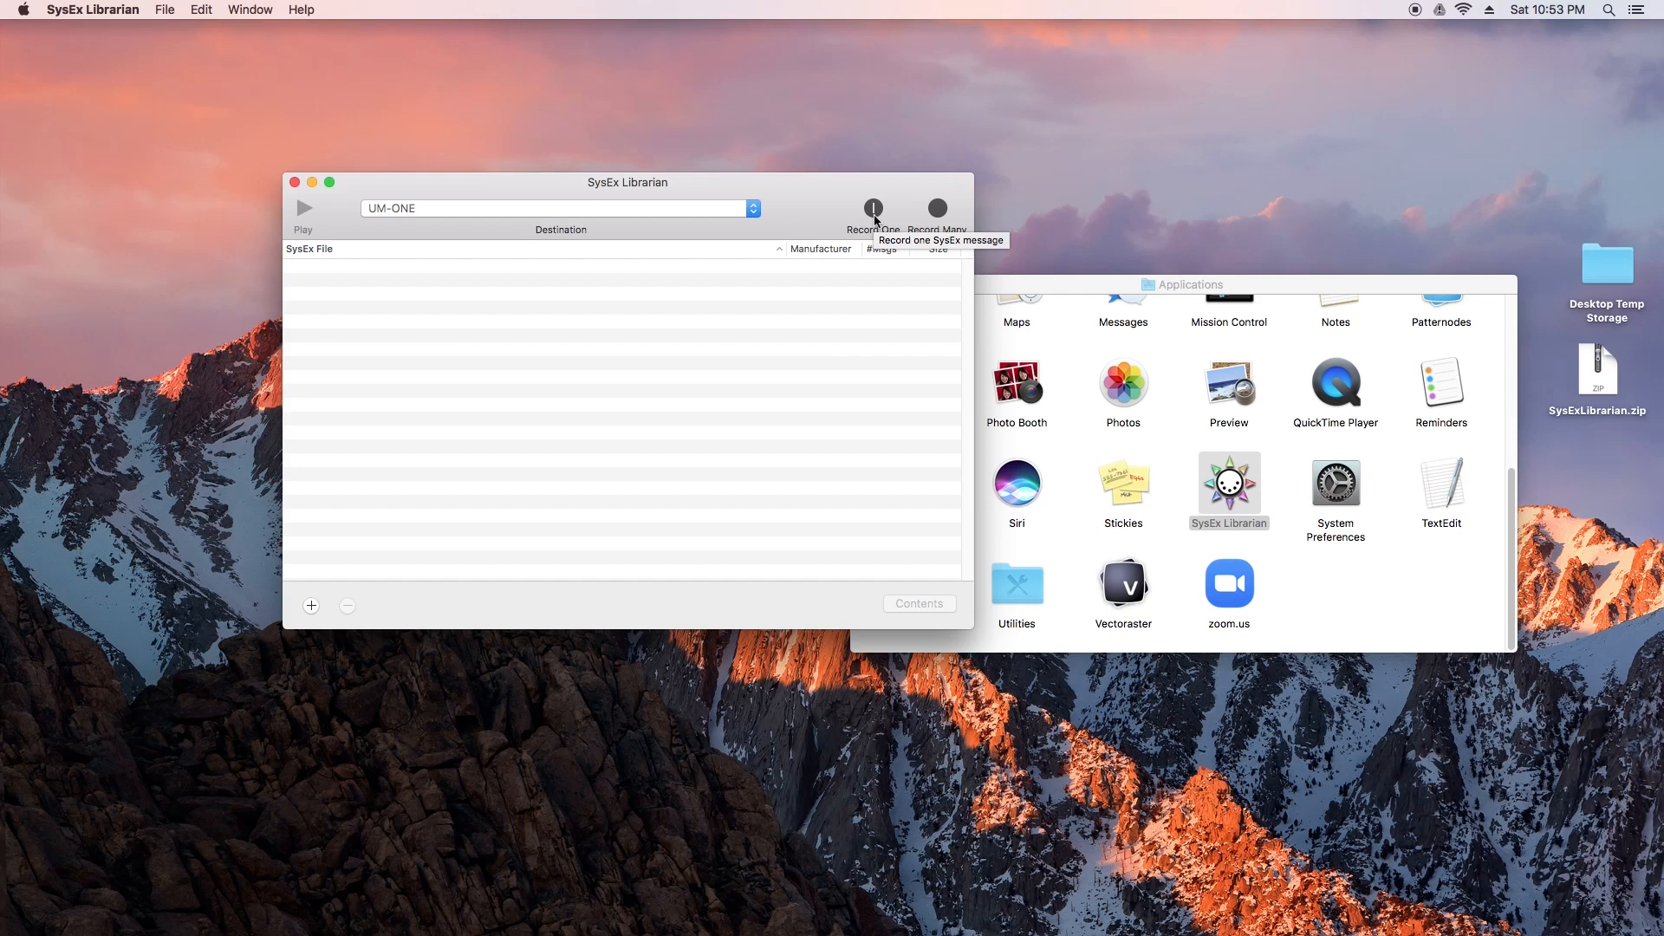
Step: Record many incoming SysEx messages and finish the recording so it is added to the library
left_click(937, 209)
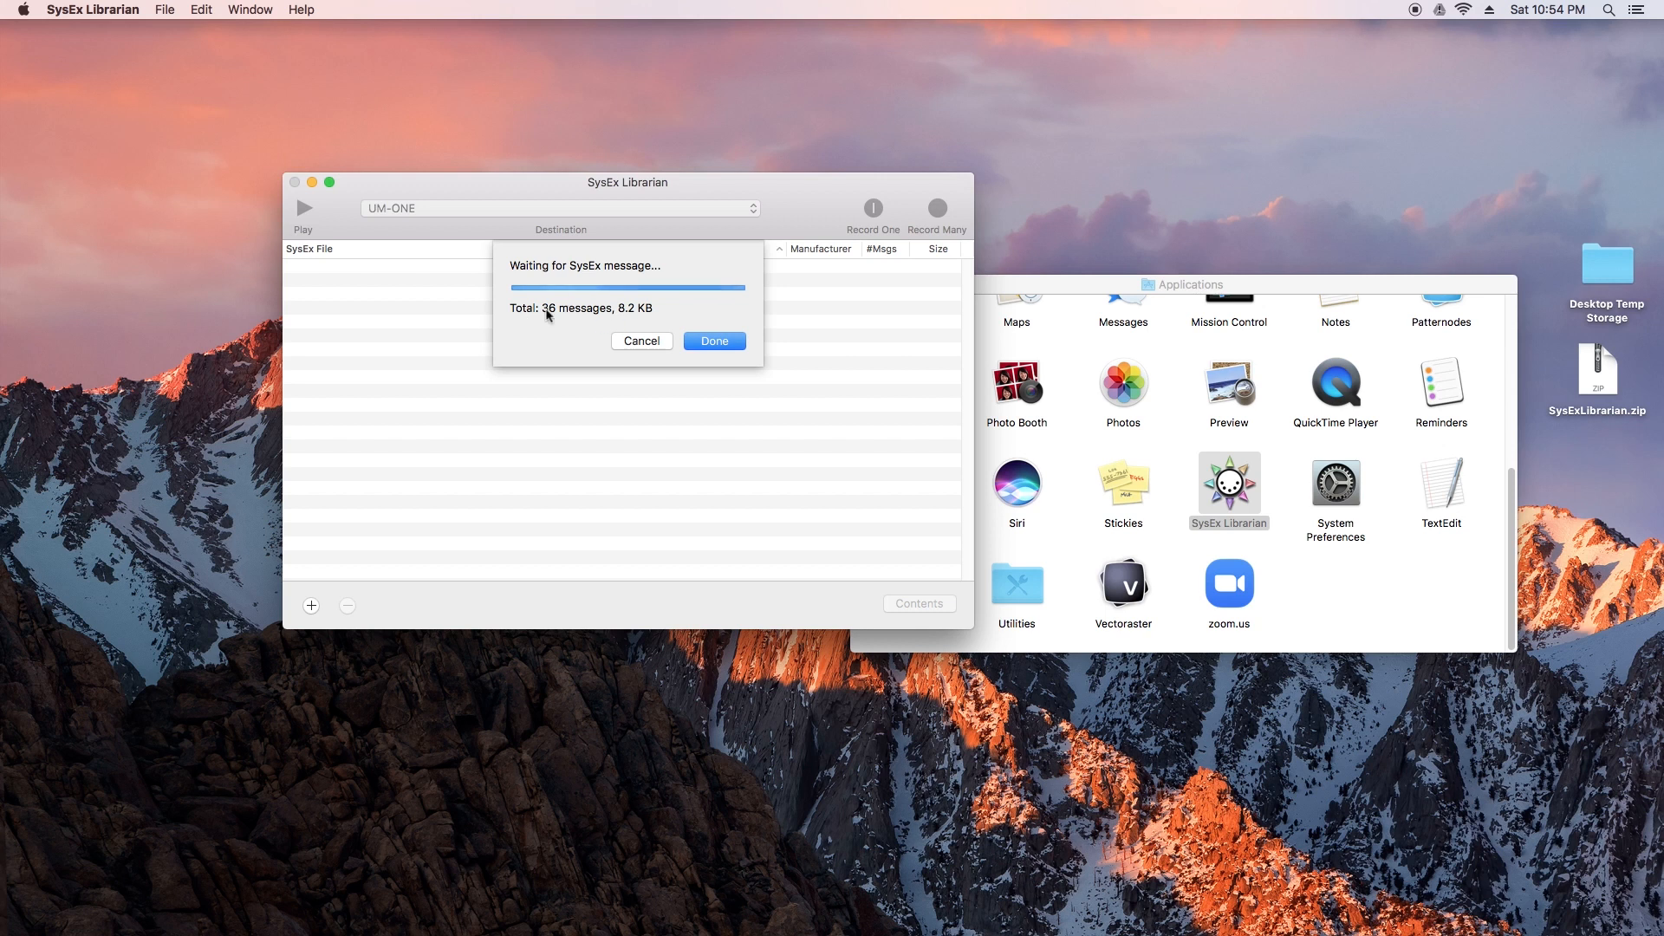
left_click(716, 341)
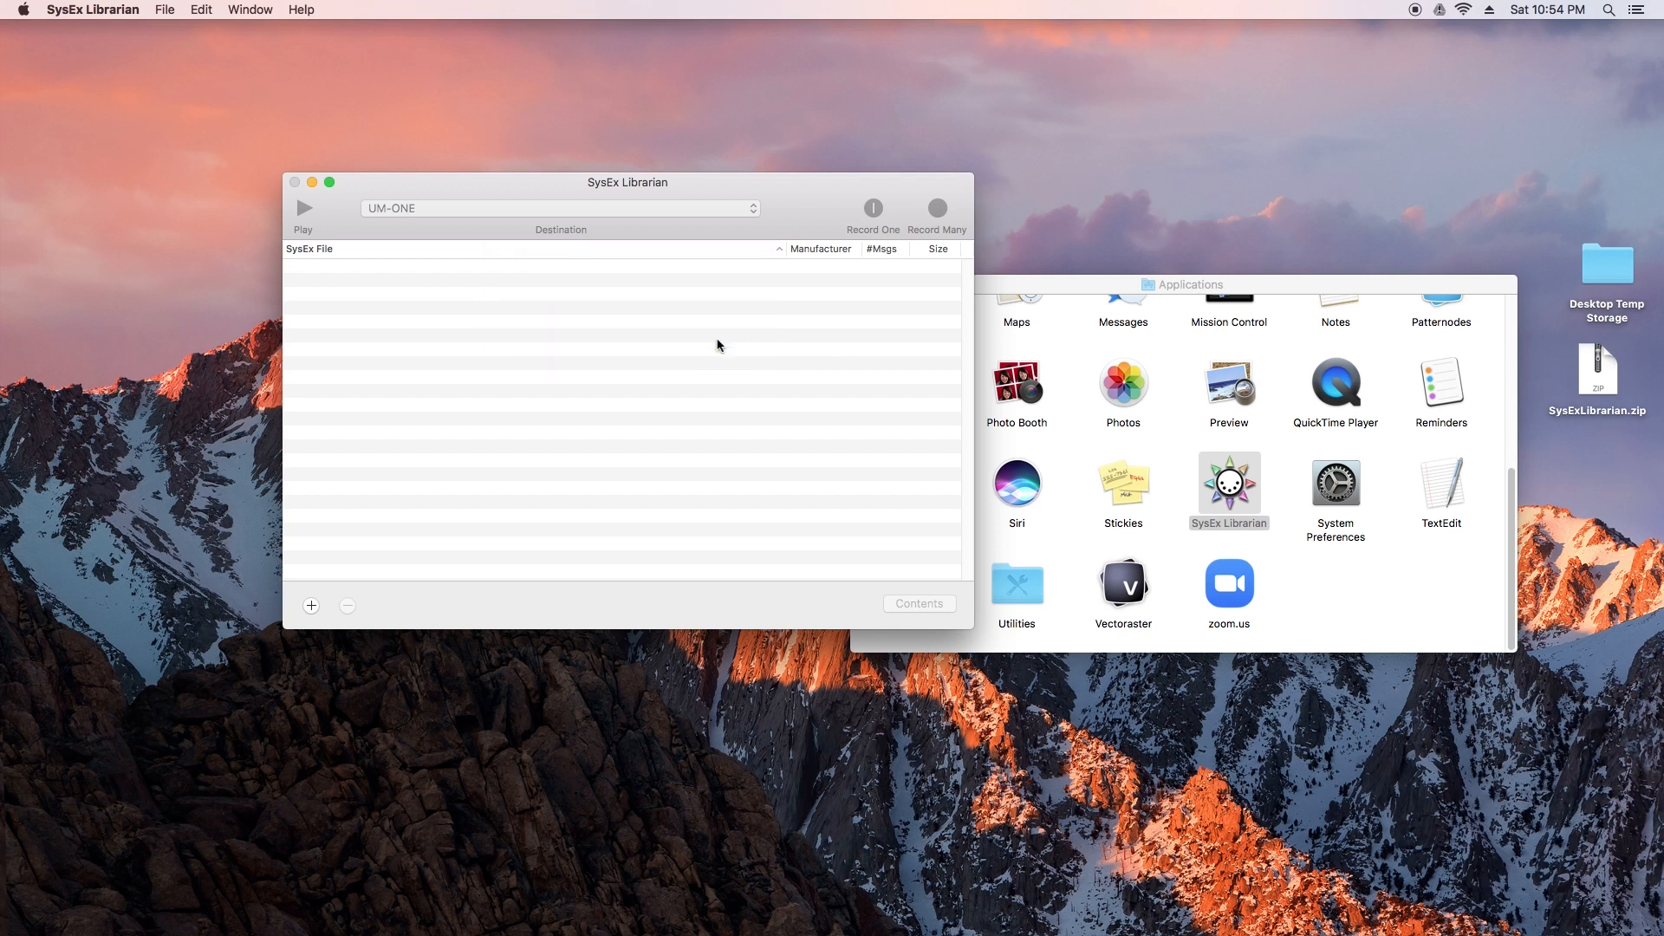
left_click(741, 286)
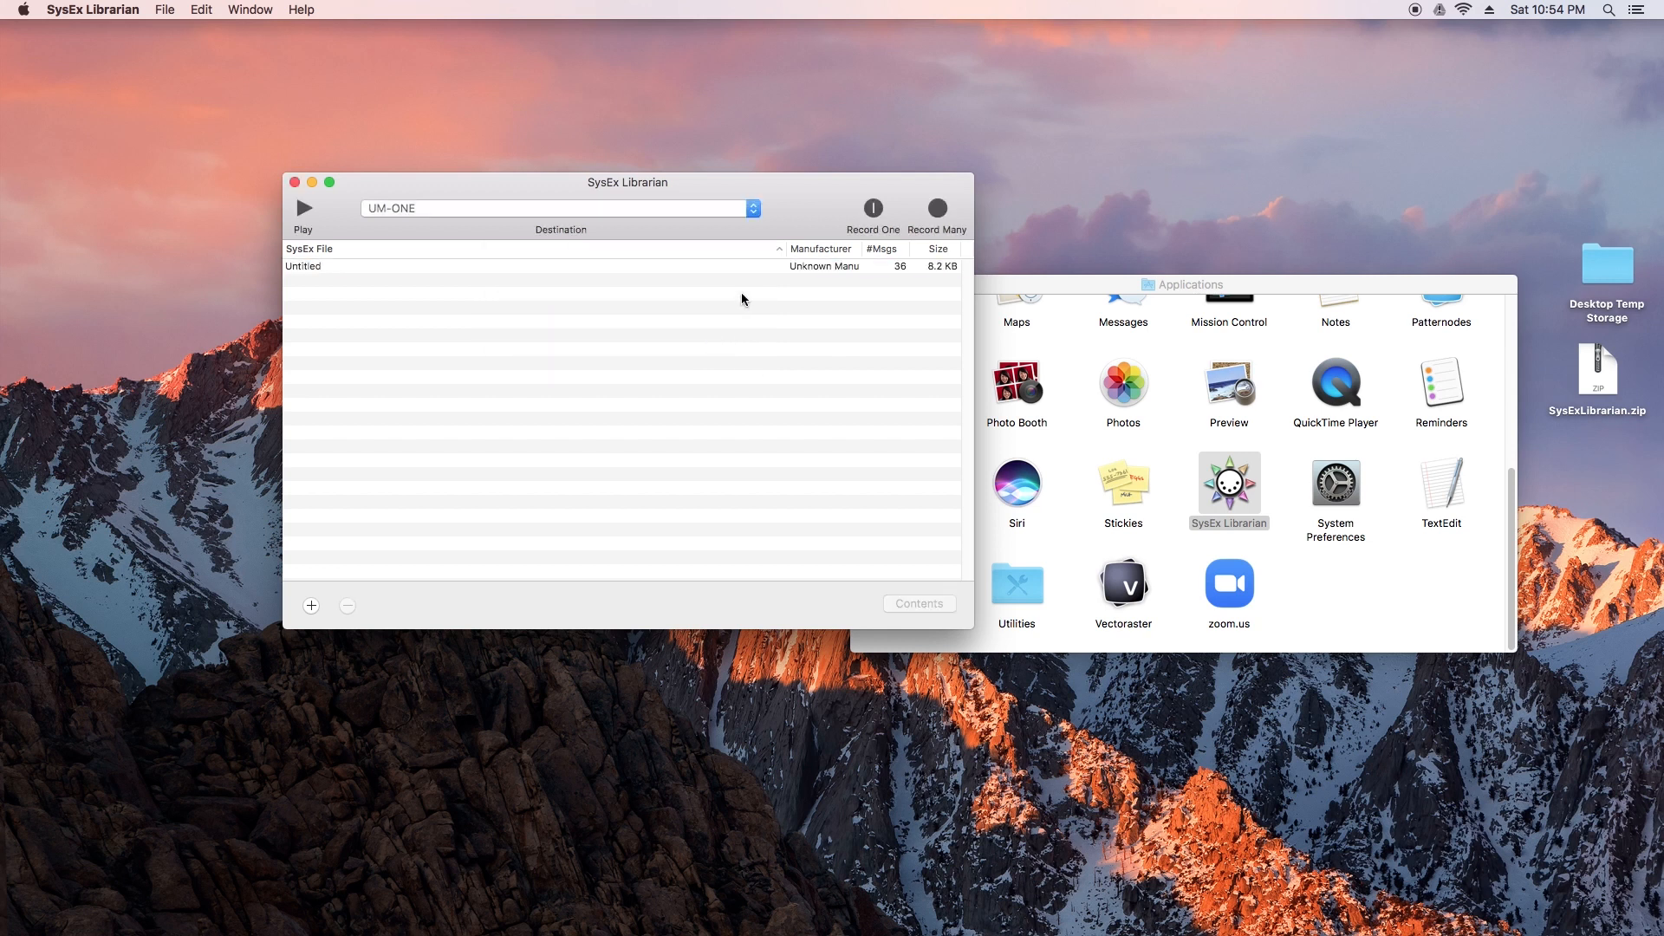
Step: Rename the recorded Untitled SysEx file as "Funky Bassline v001"
left_click(691, 267)
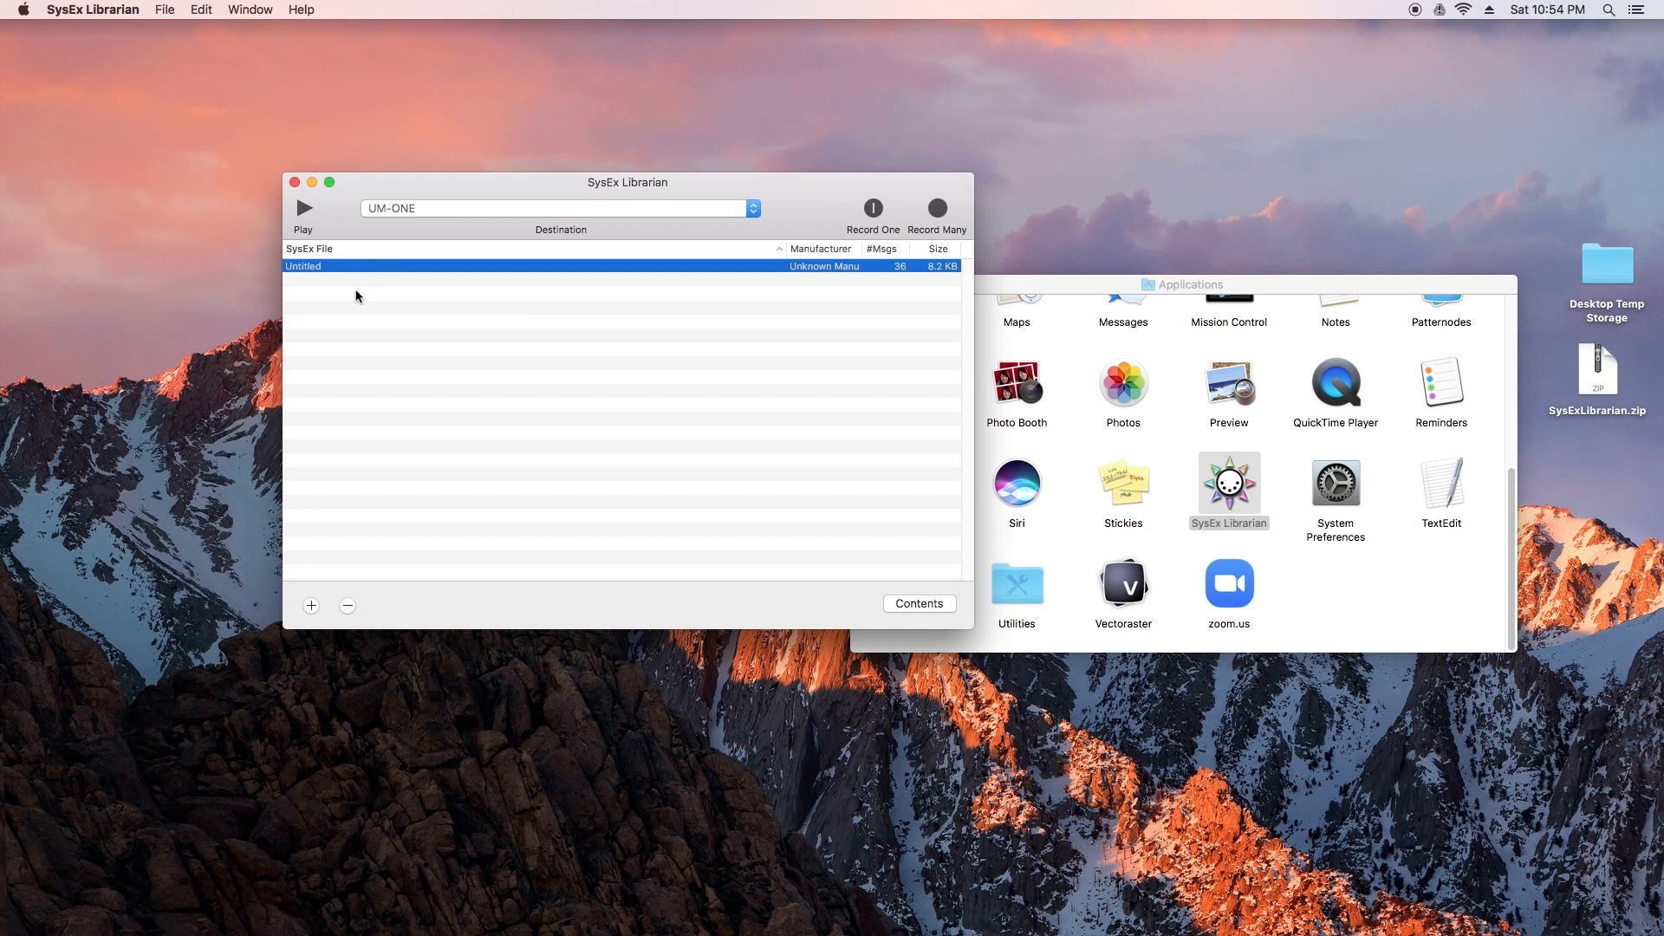
left_click(314, 263)
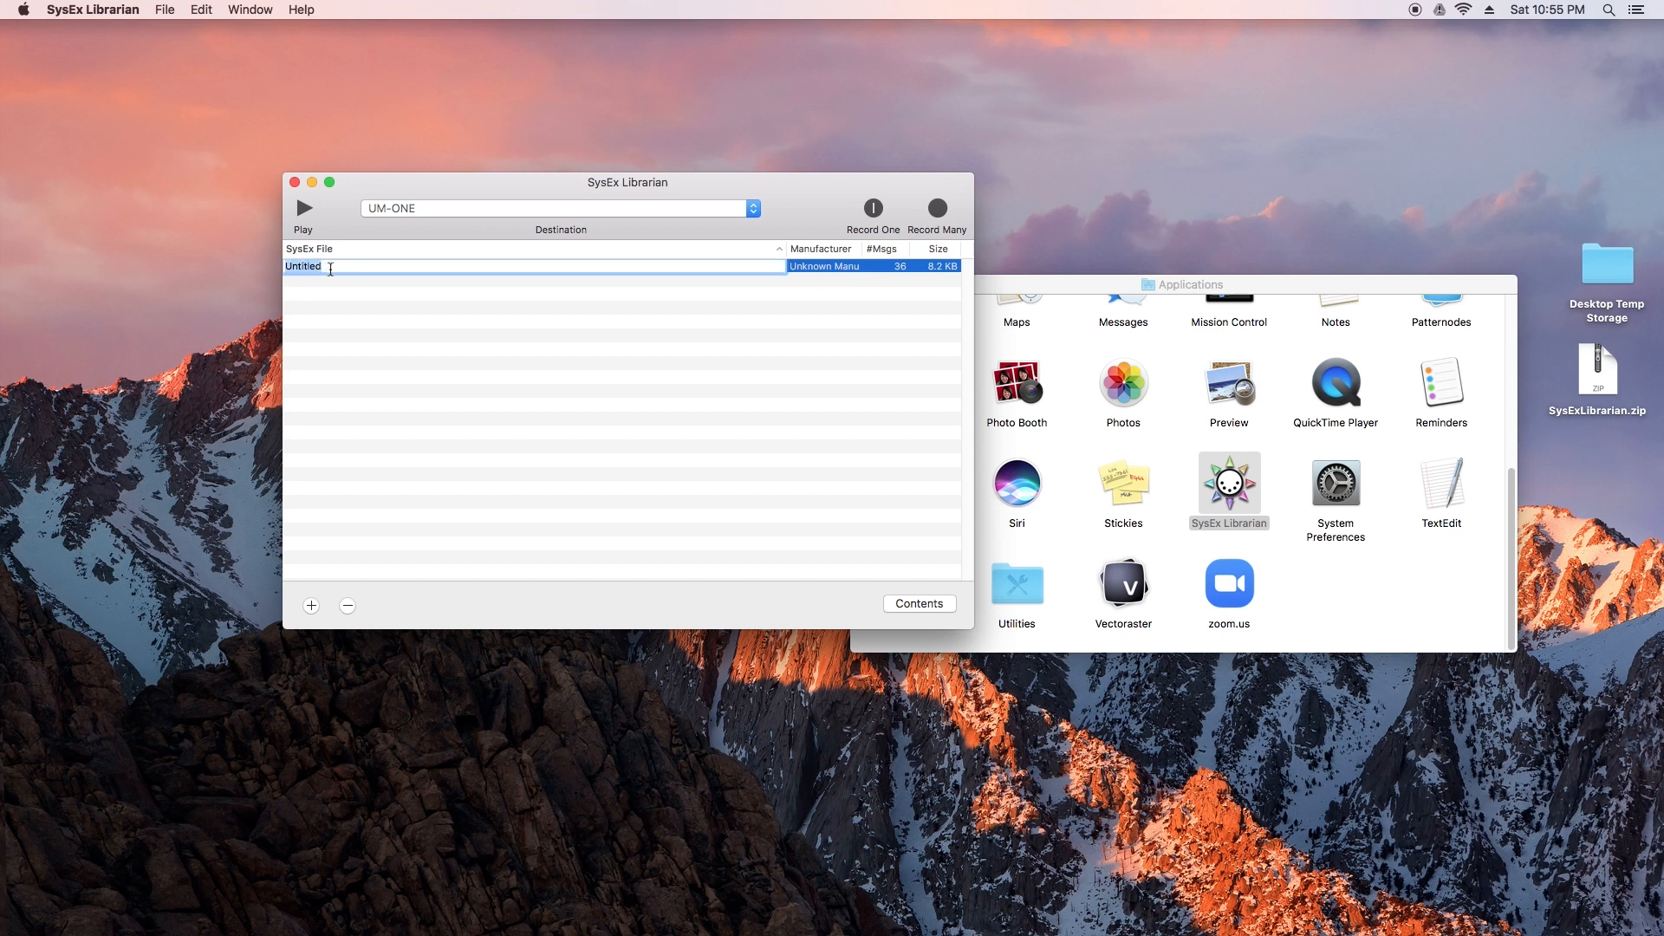
type("Funky Bassline v001")
key("Return")
Step: Move the SysEx Librarian window aside and close the Applications folder window
left_click_drag(459, 186, 341, 192)
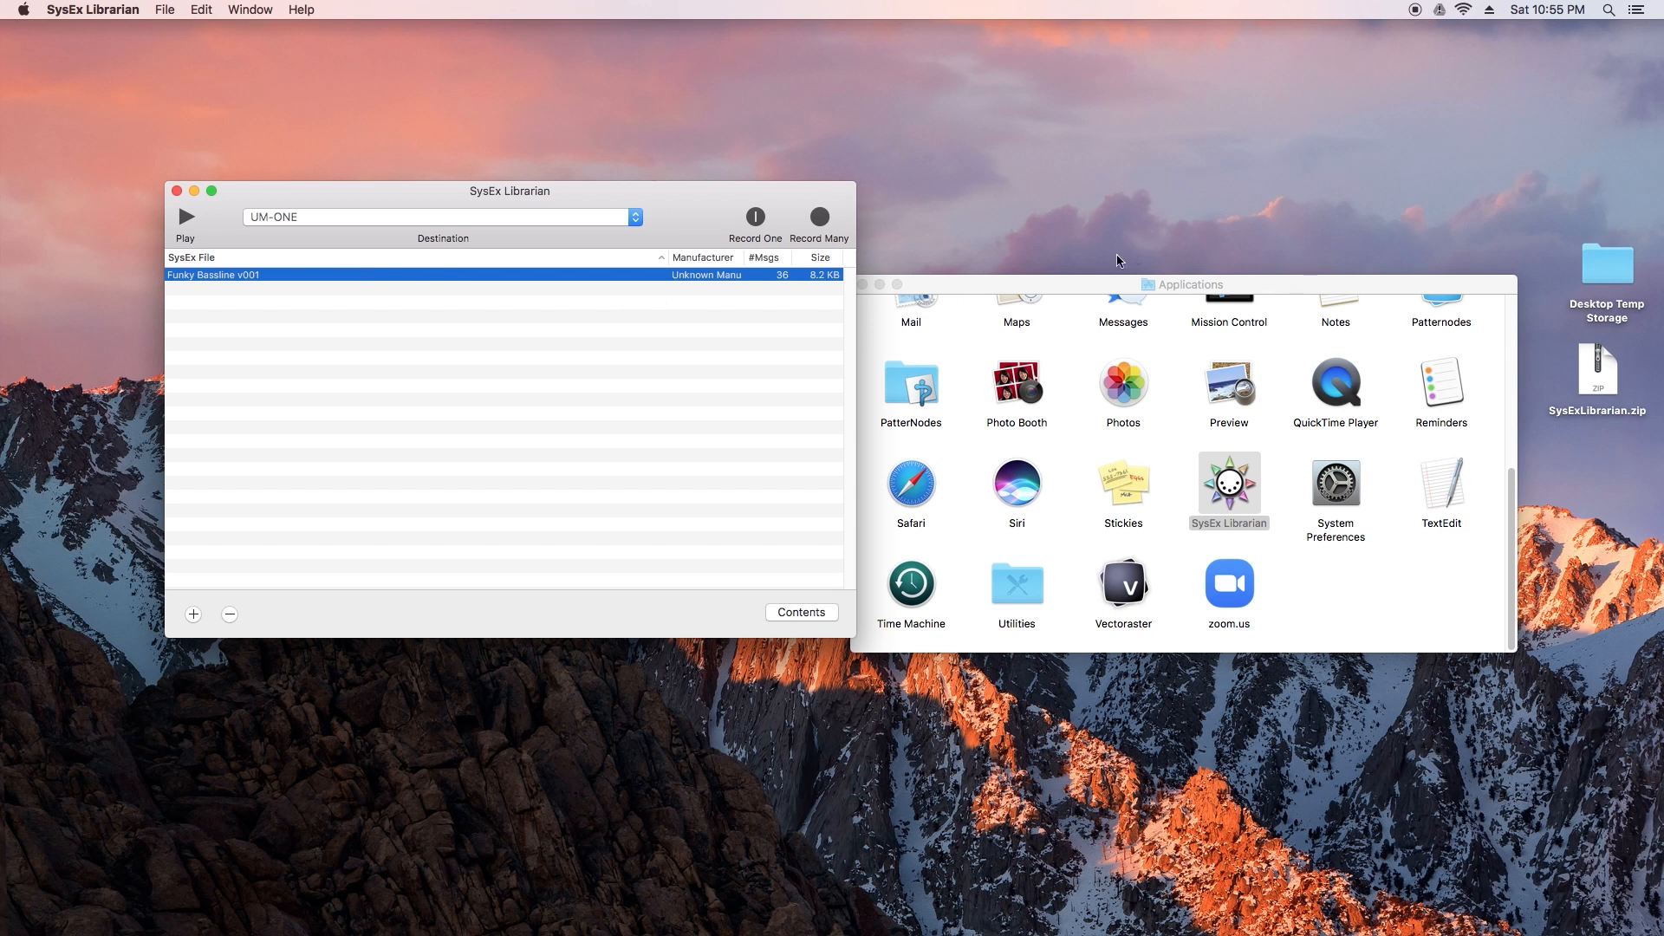
left_click(1112, 289)
left_click(862, 285)
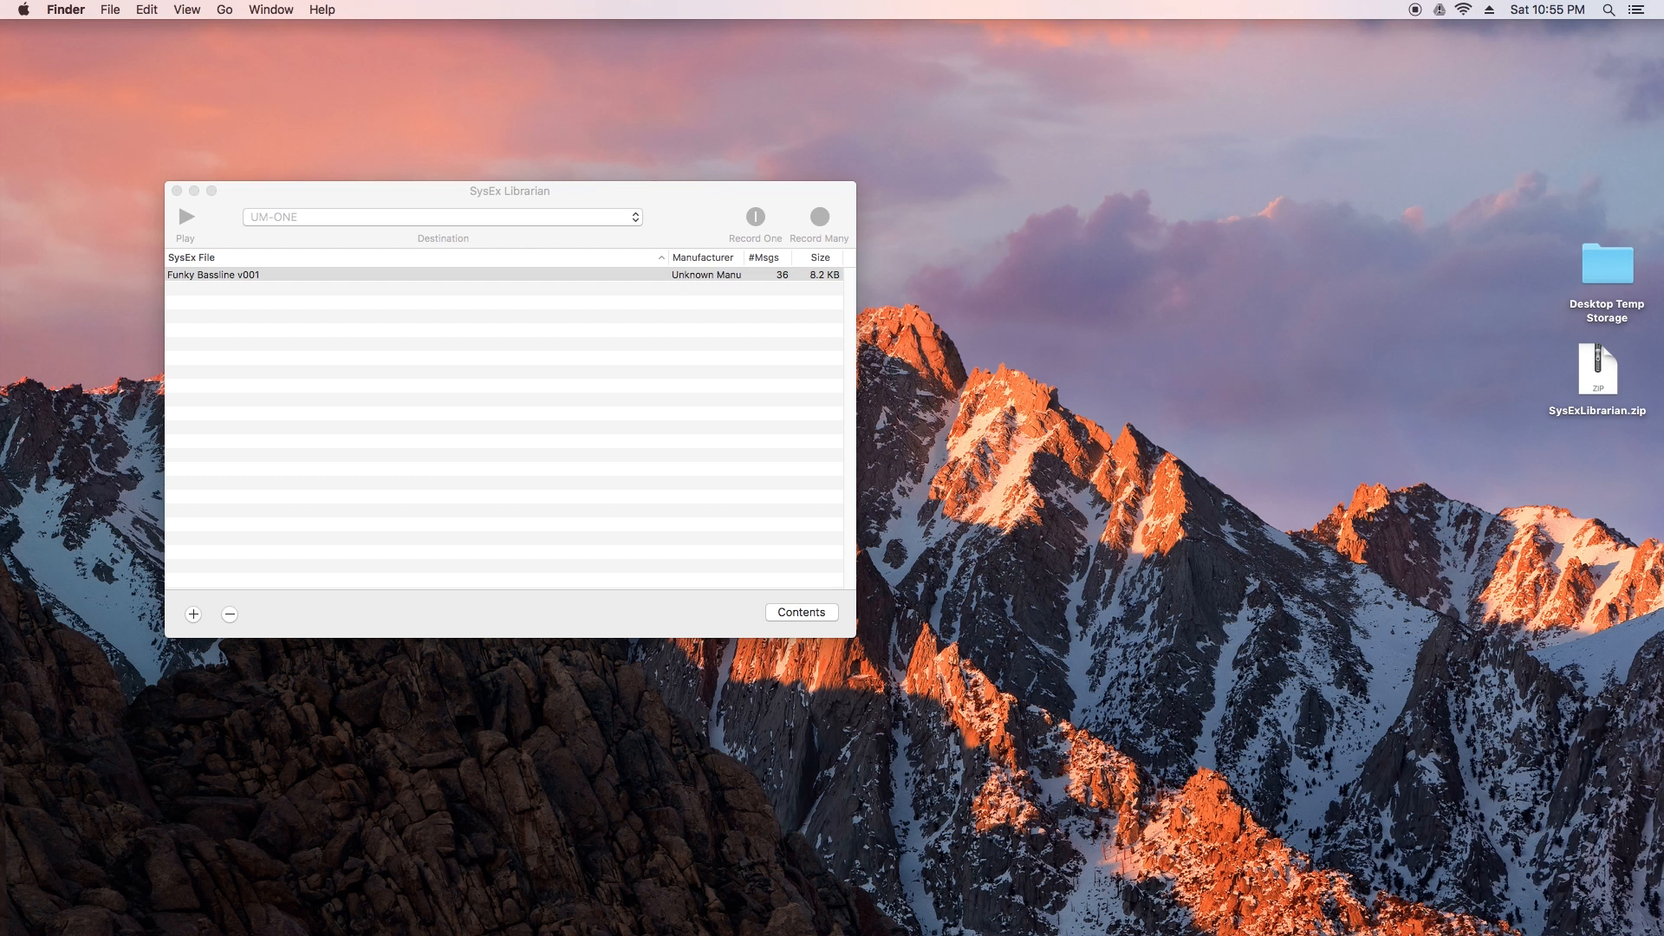
left_click(1384, 906)
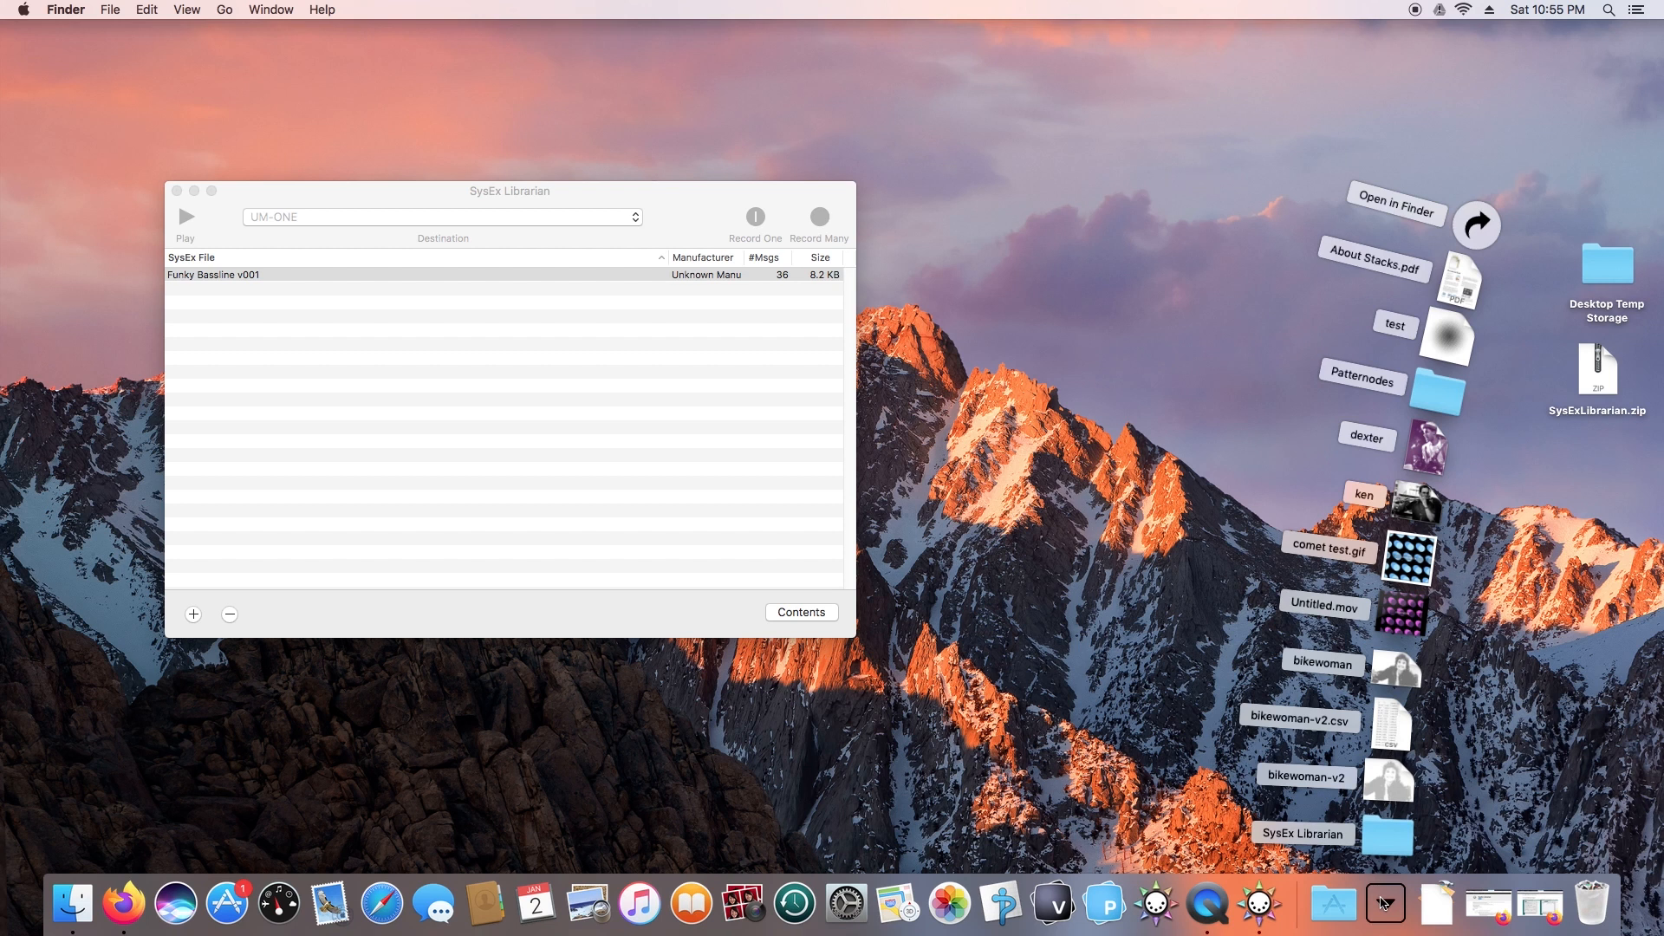
left_click(1384, 903)
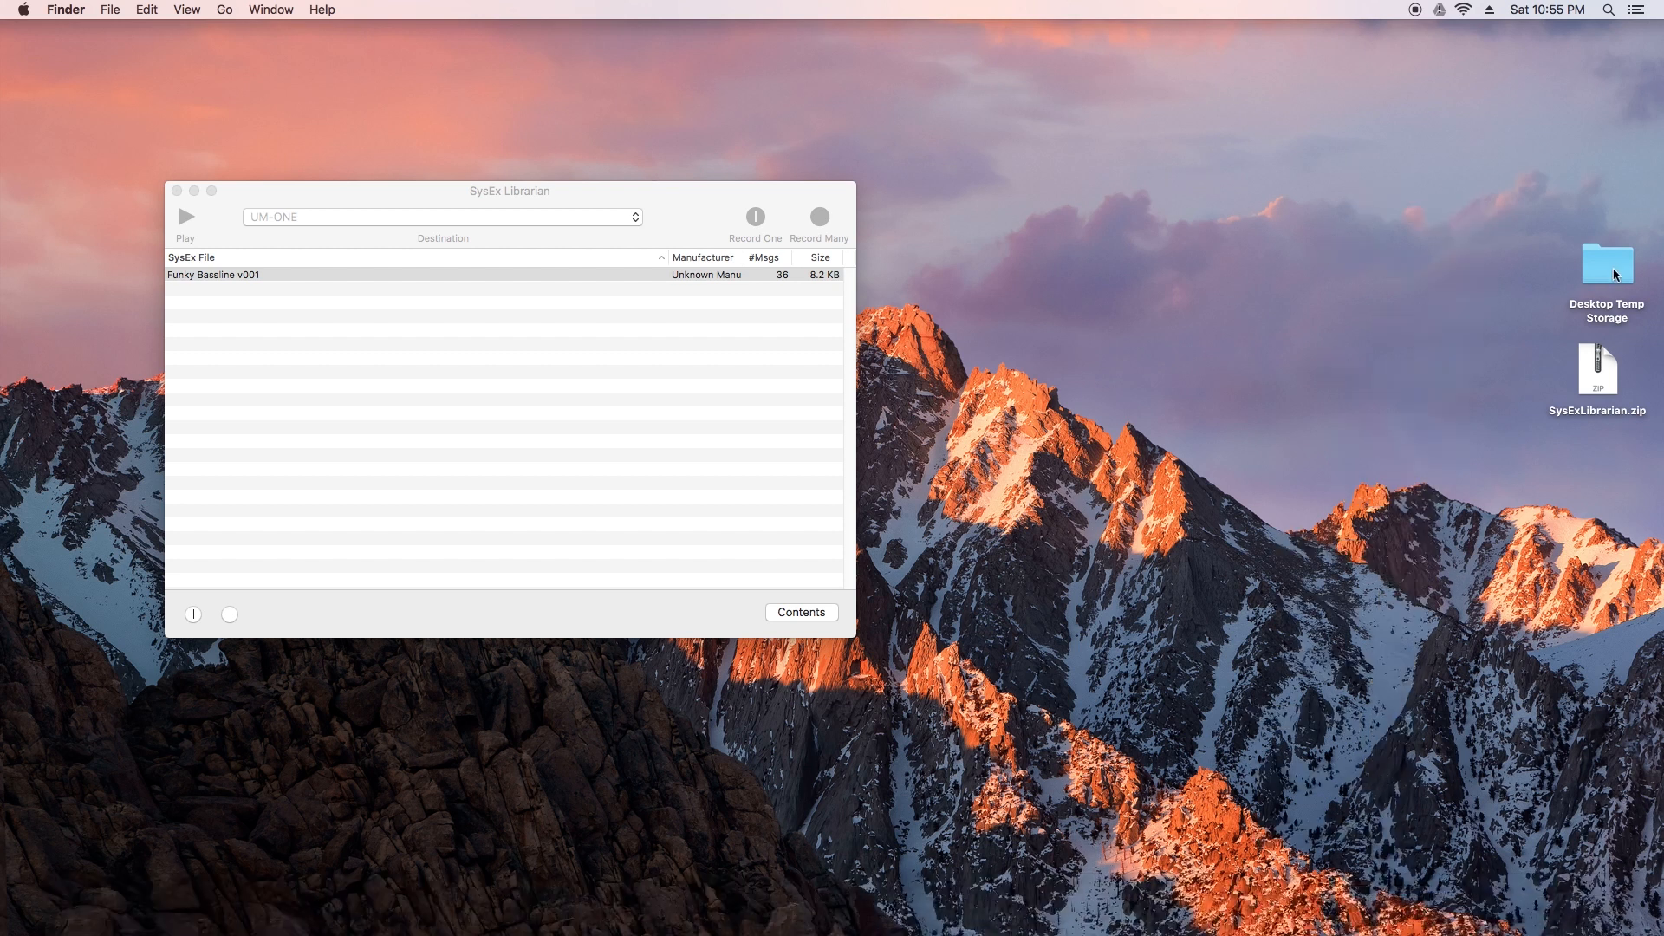
left_click(1325, 901)
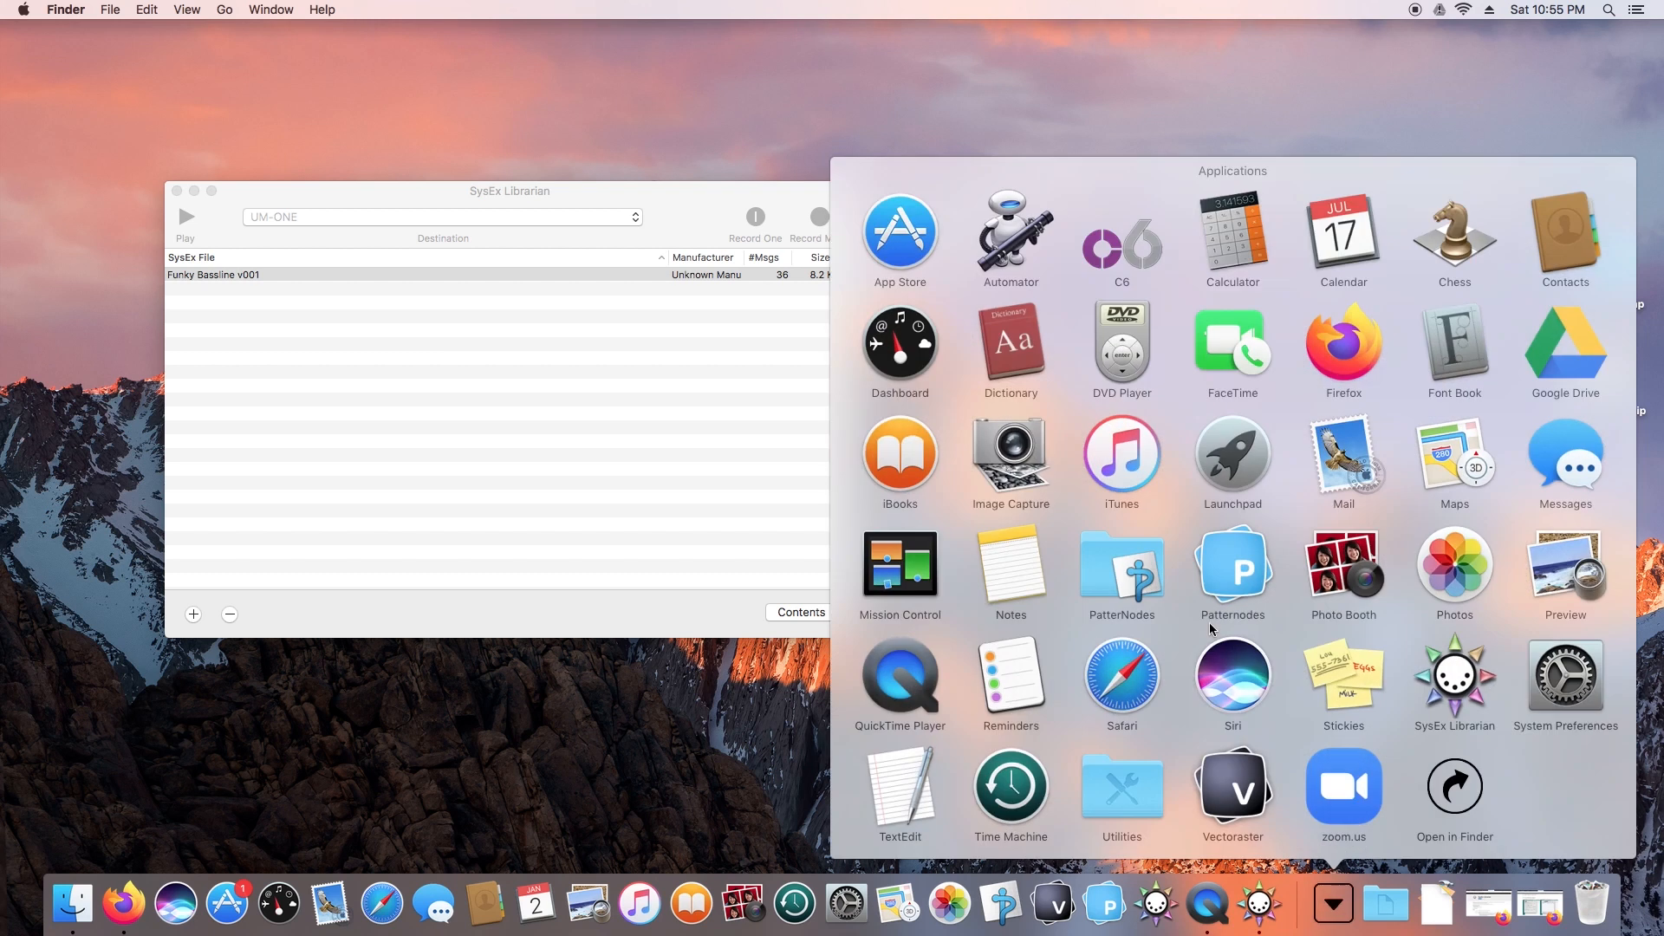
left_click(1345, 910)
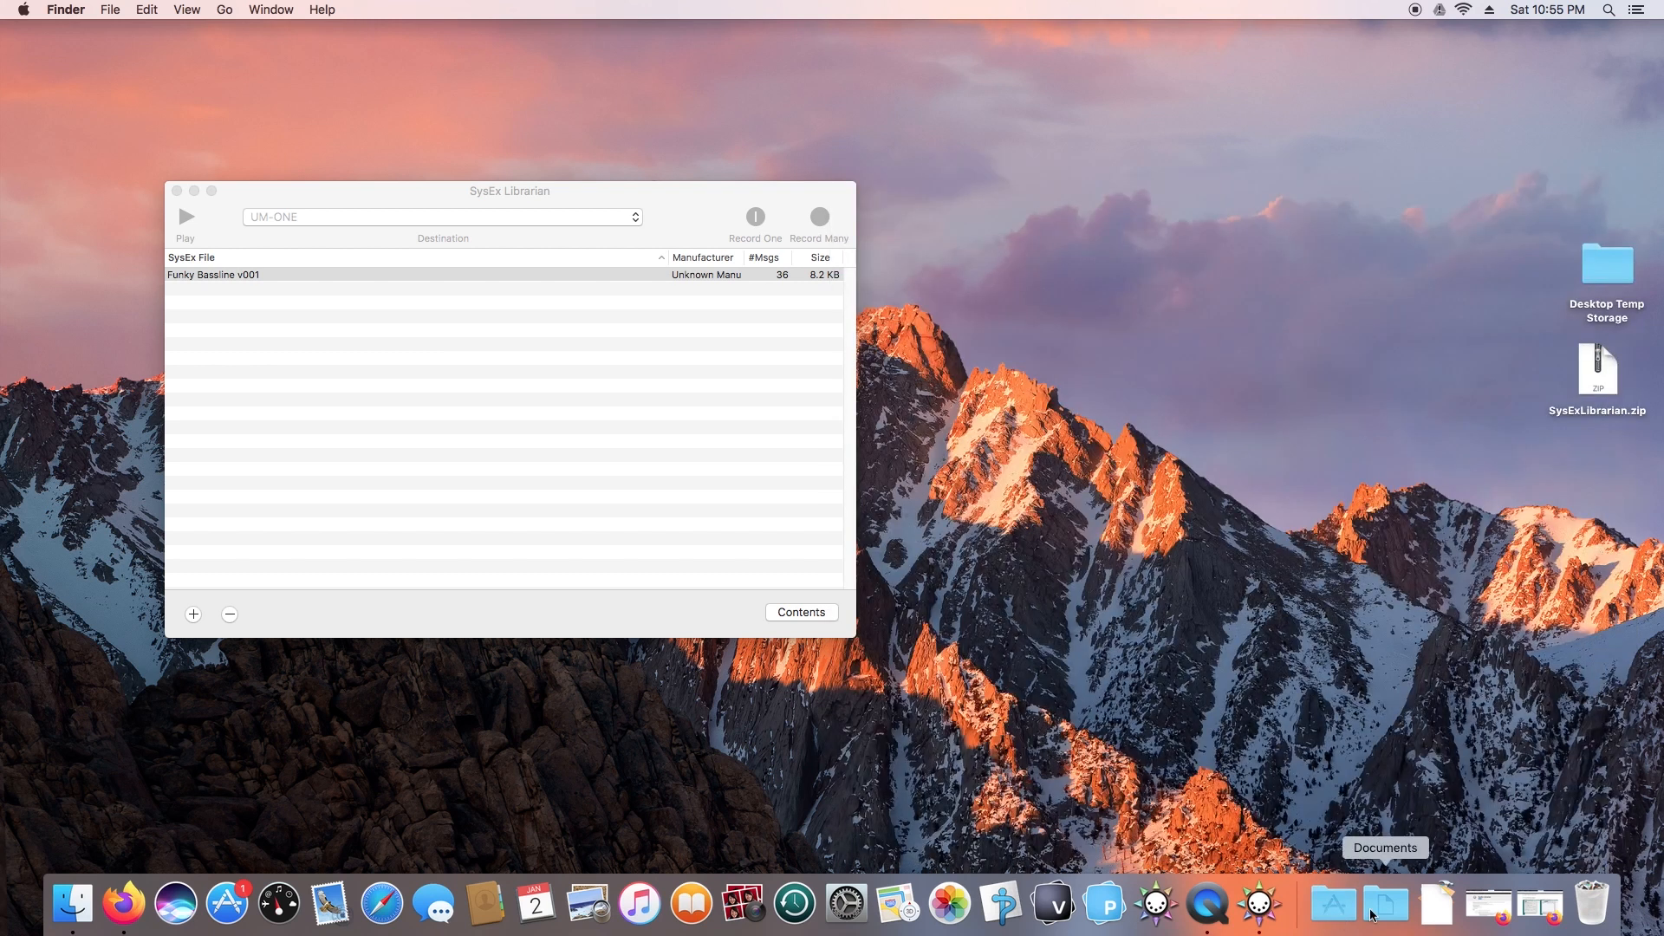
Step: Open the Documents folder in a Finder window and place it beside the SysEx Librarian window
right_click(1370, 913)
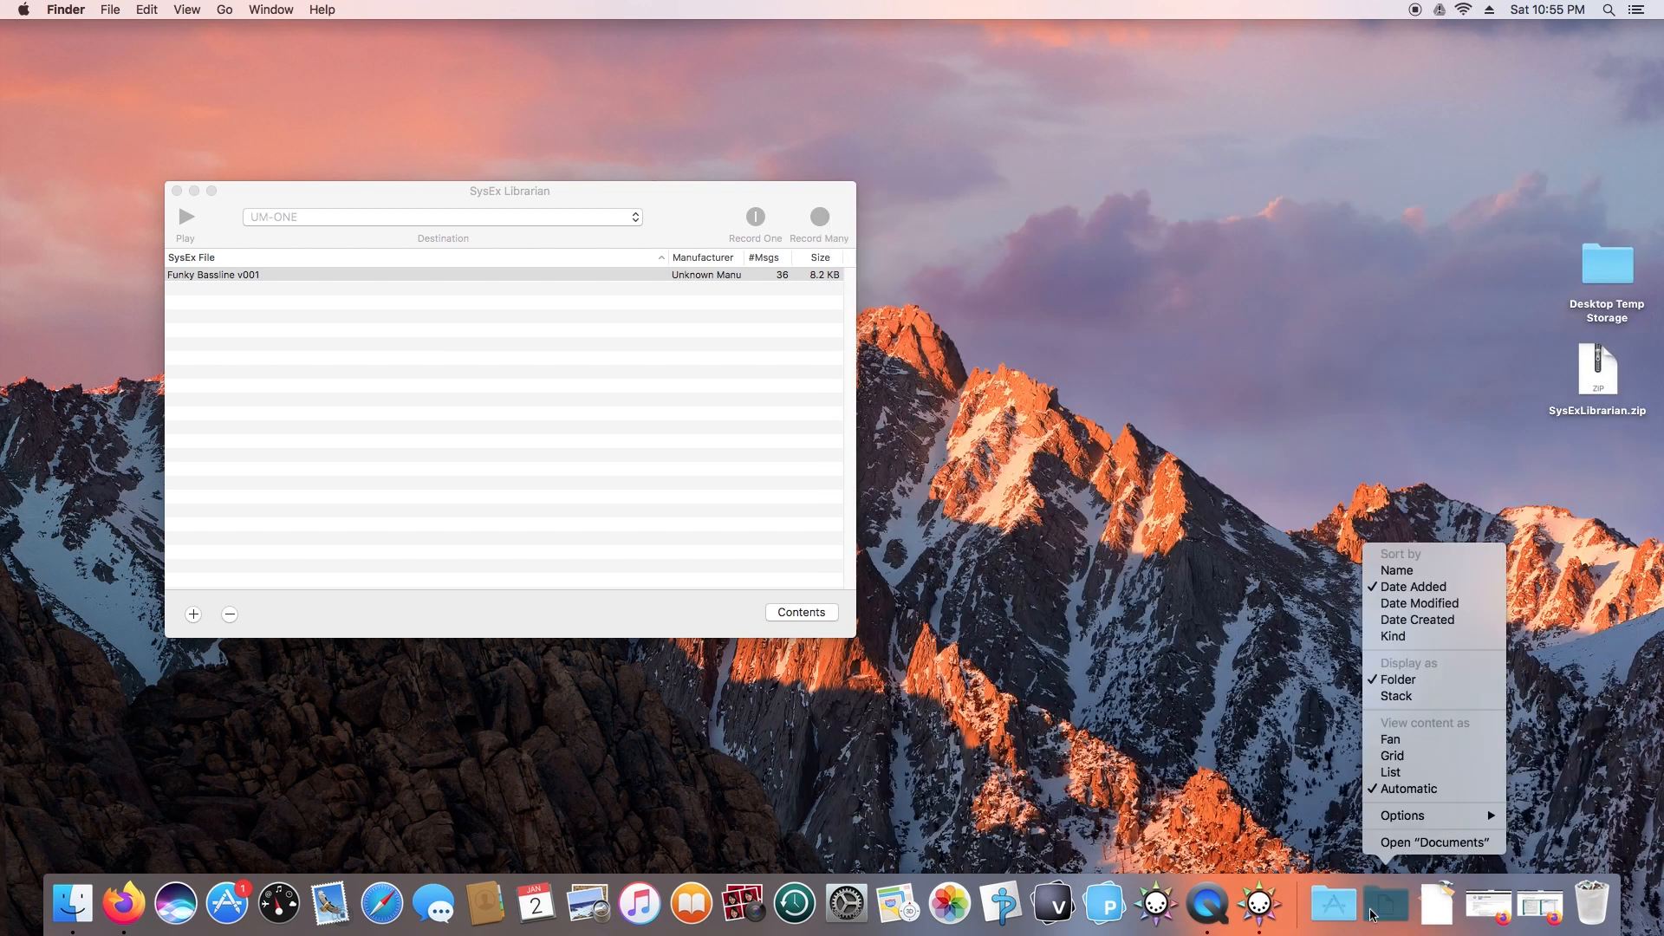
left_click(1392, 845)
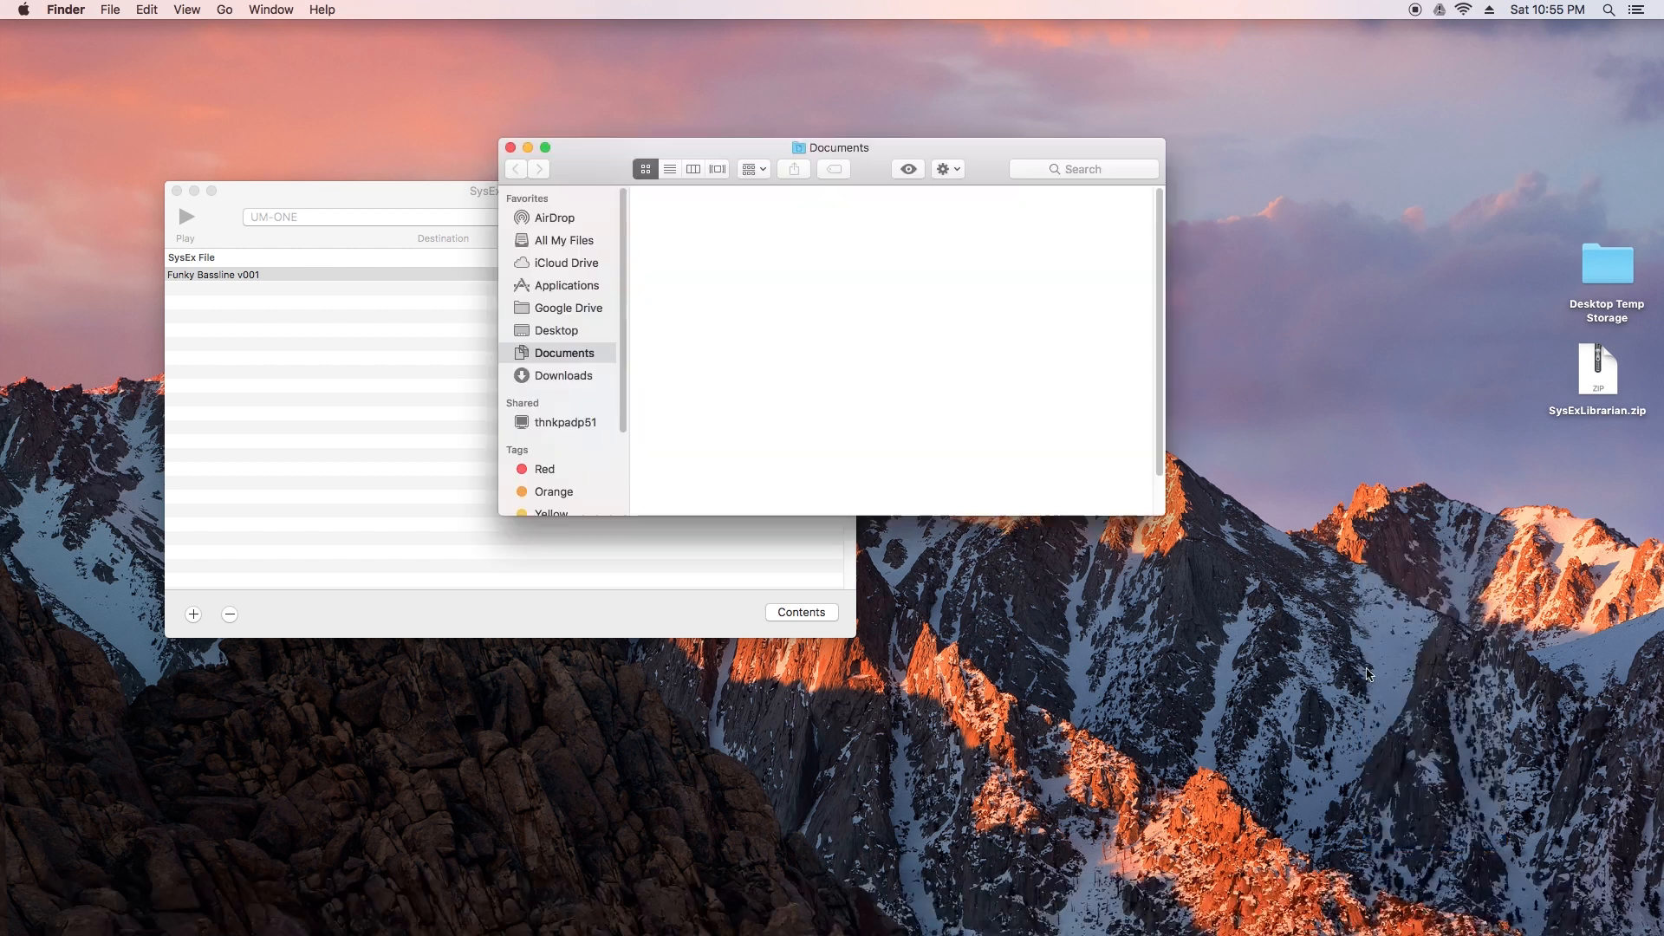
left_click_drag(742, 145, 1130, 232)
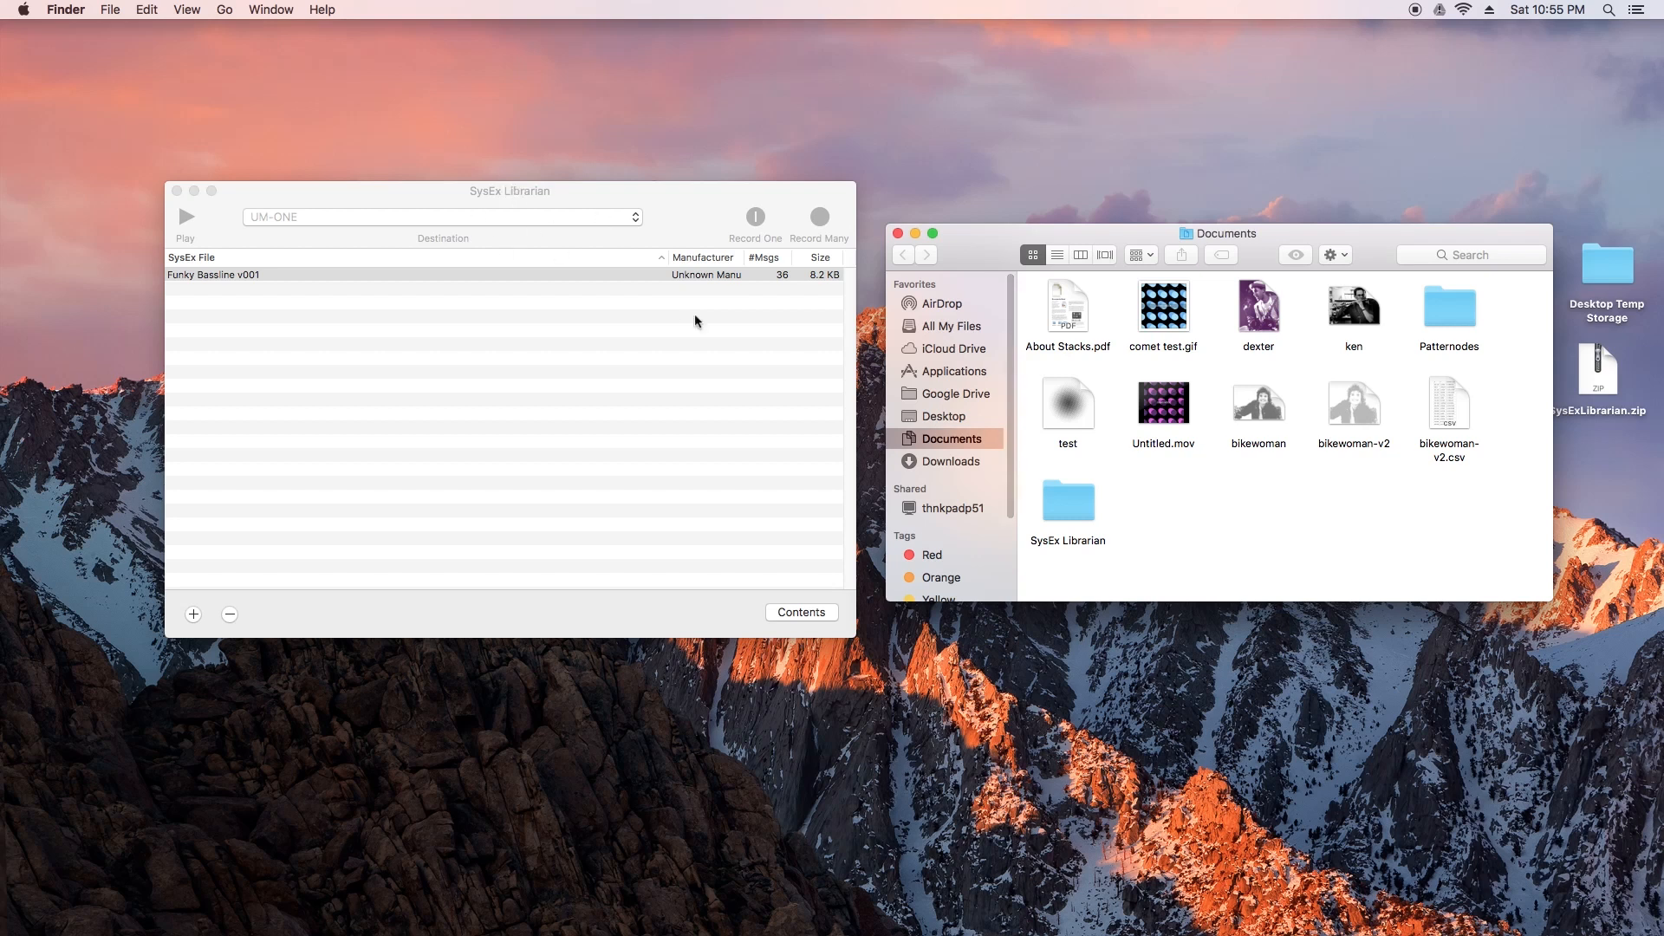
Step: Open the SysEx Librarian folder inside Documents and select the Funky Bassline v001 file
left_click(1073, 523)
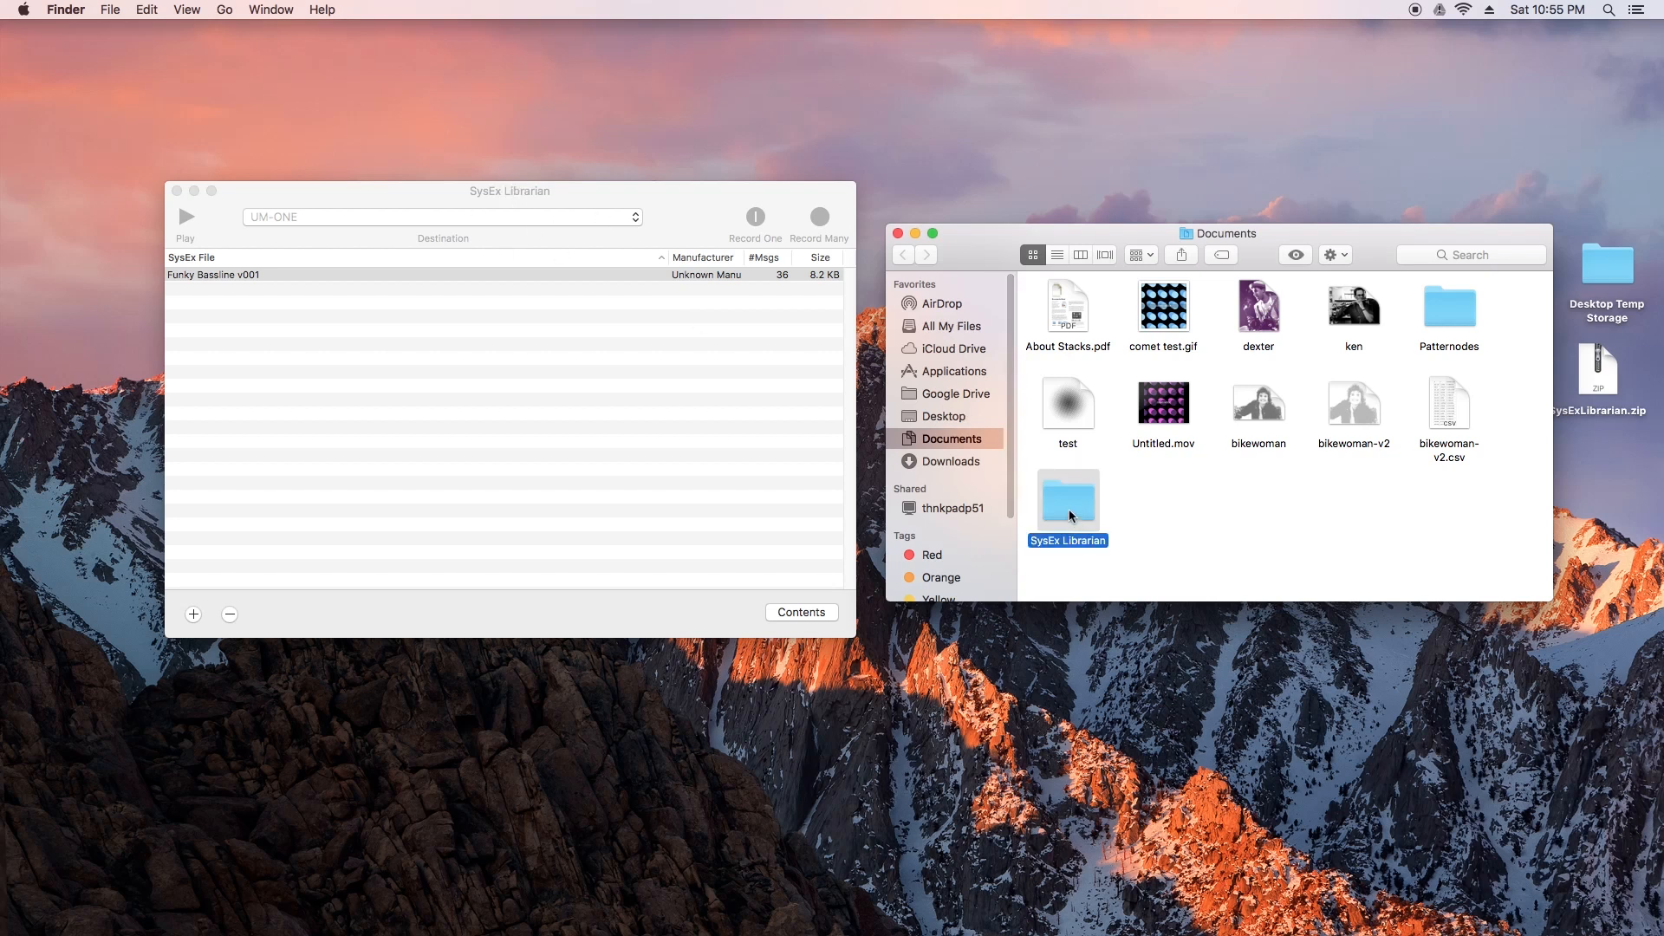
double_click(1068, 511)
left_click(1067, 317)
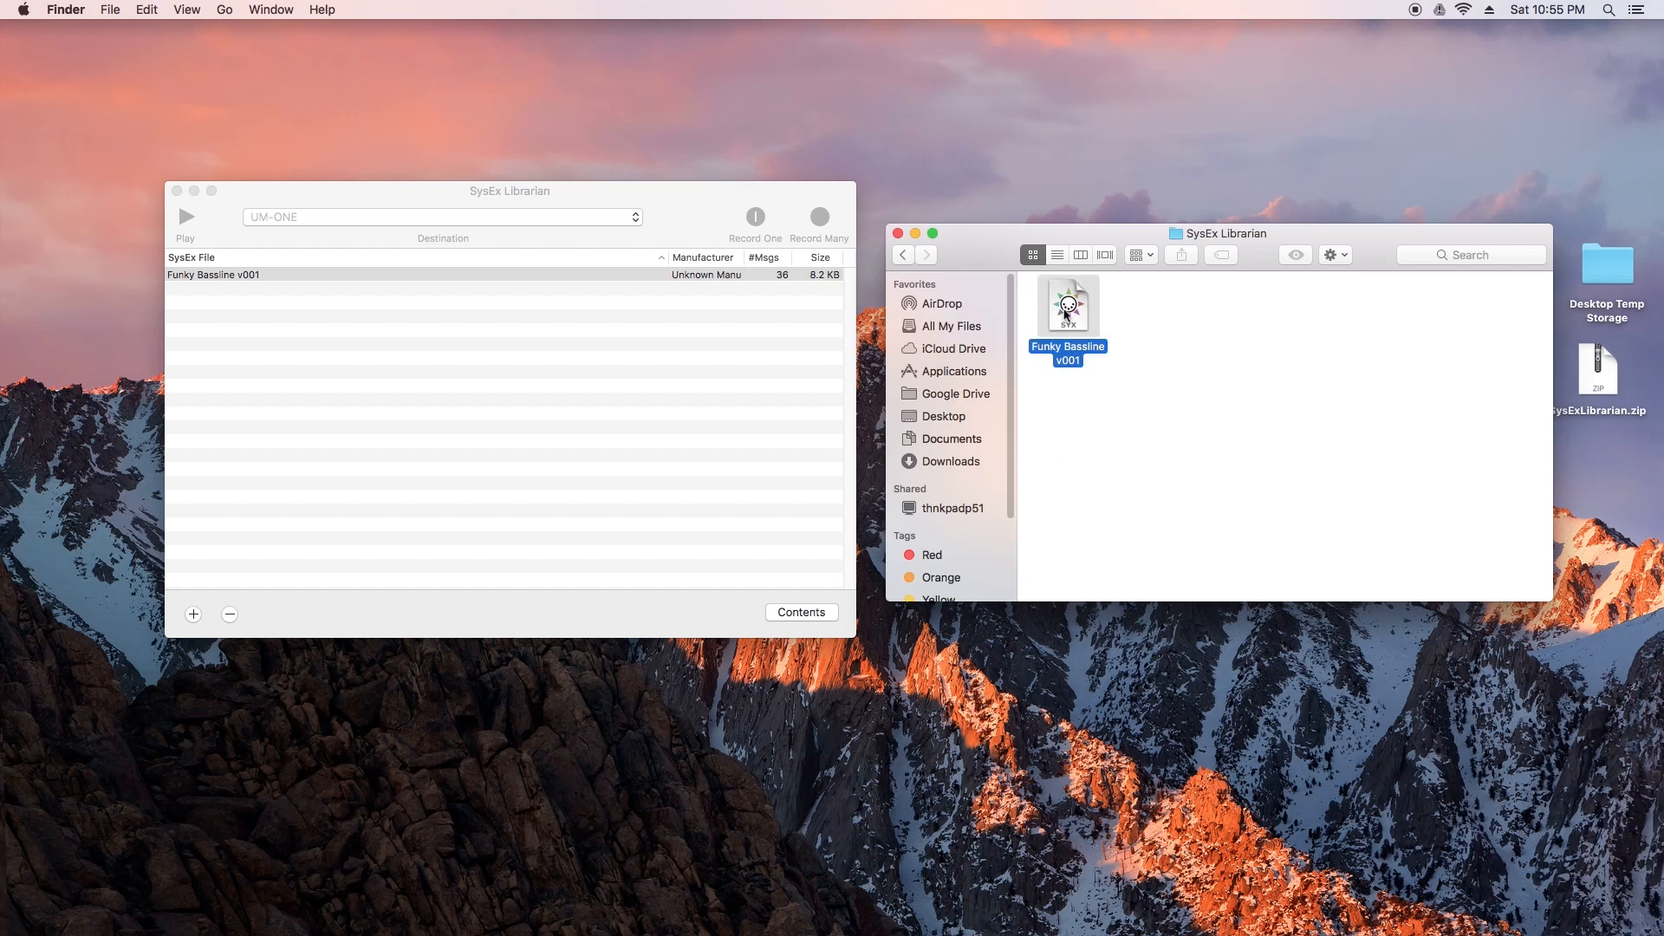
mouse_move(1068, 323)
left_mouse_down()
mouse_move(1129, 348)
mouse_move(1073, 336)
left_mouse_up()
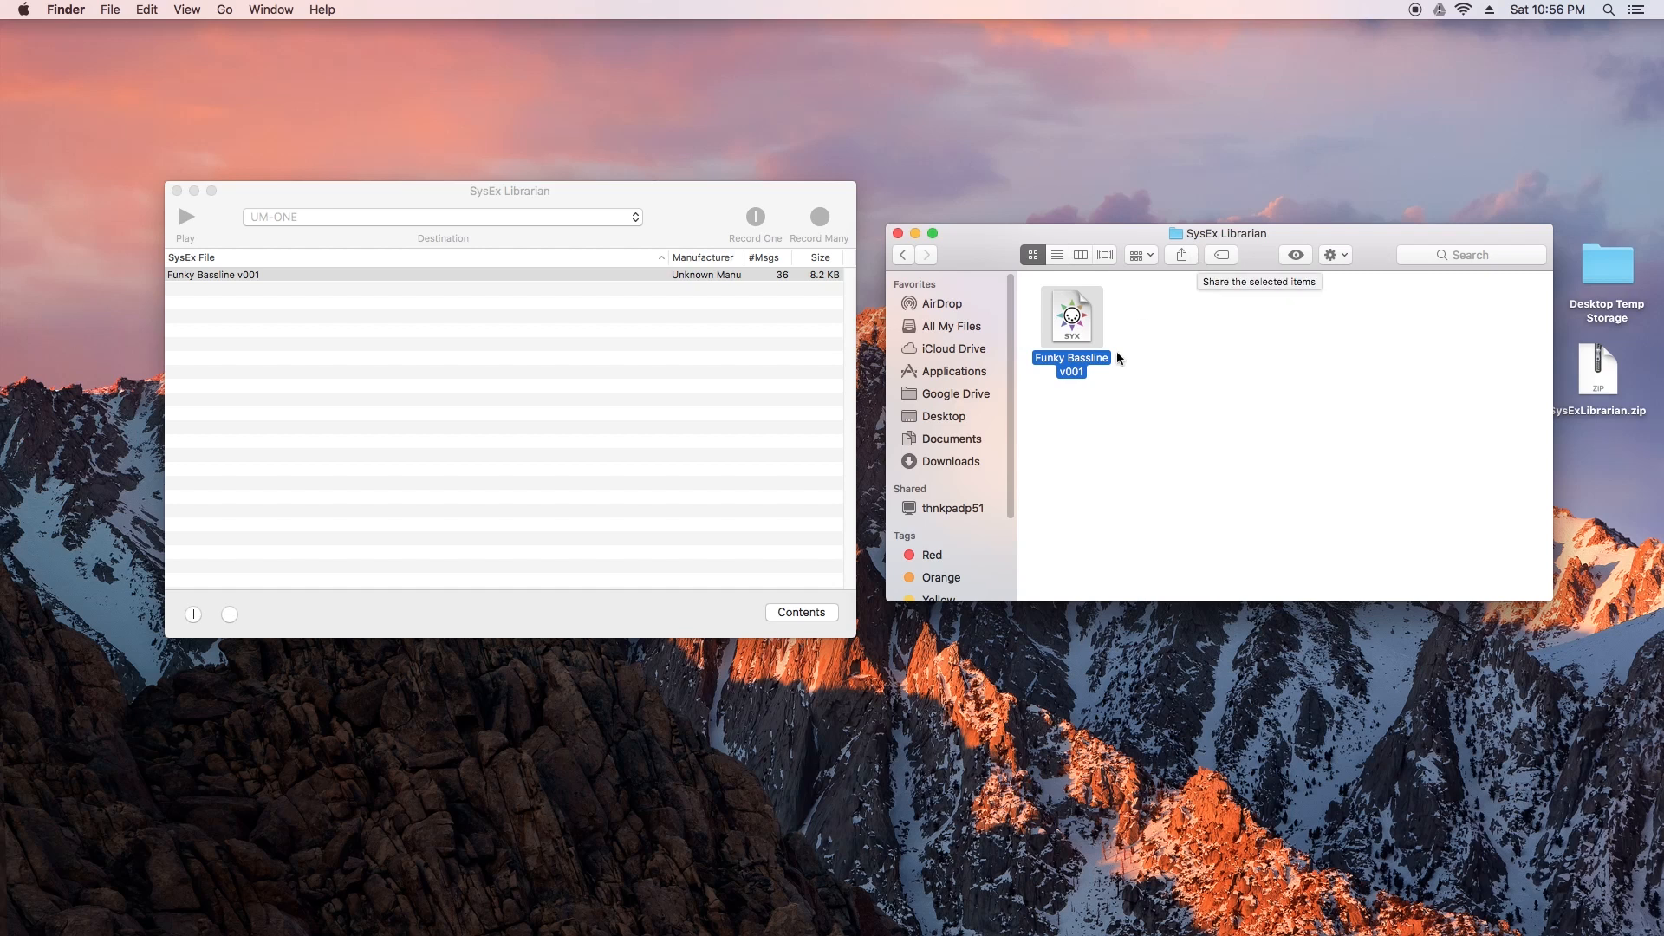
left_click_drag(1077, 324, 1089, 333)
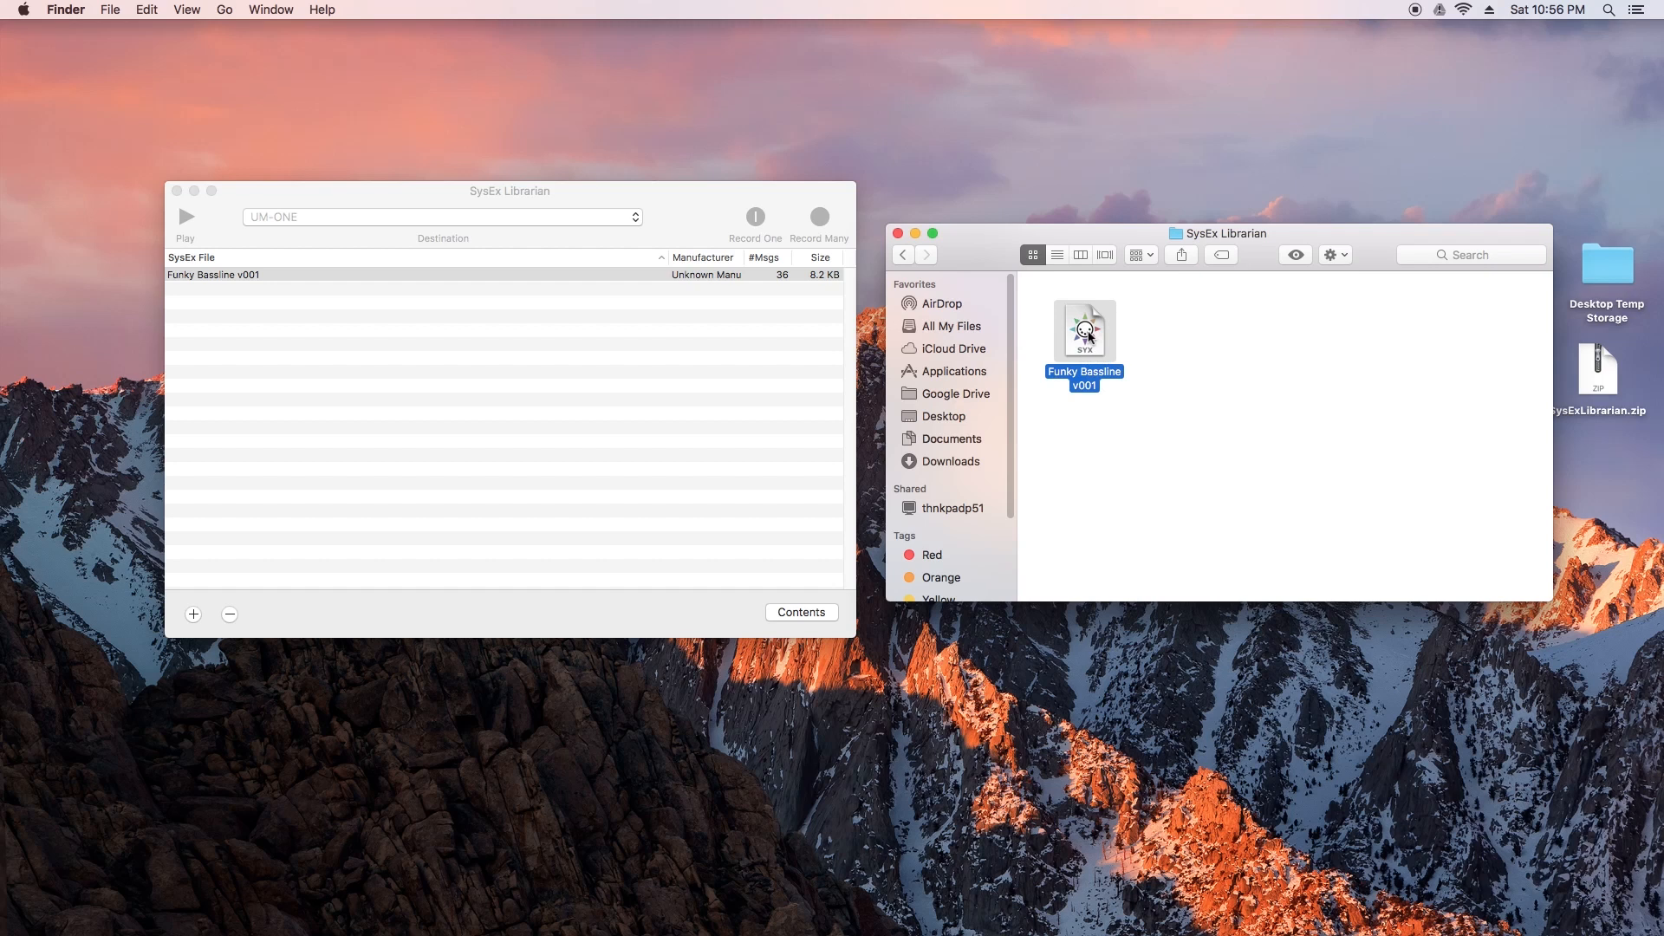
left_click_drag(1090, 337, 1081, 330)
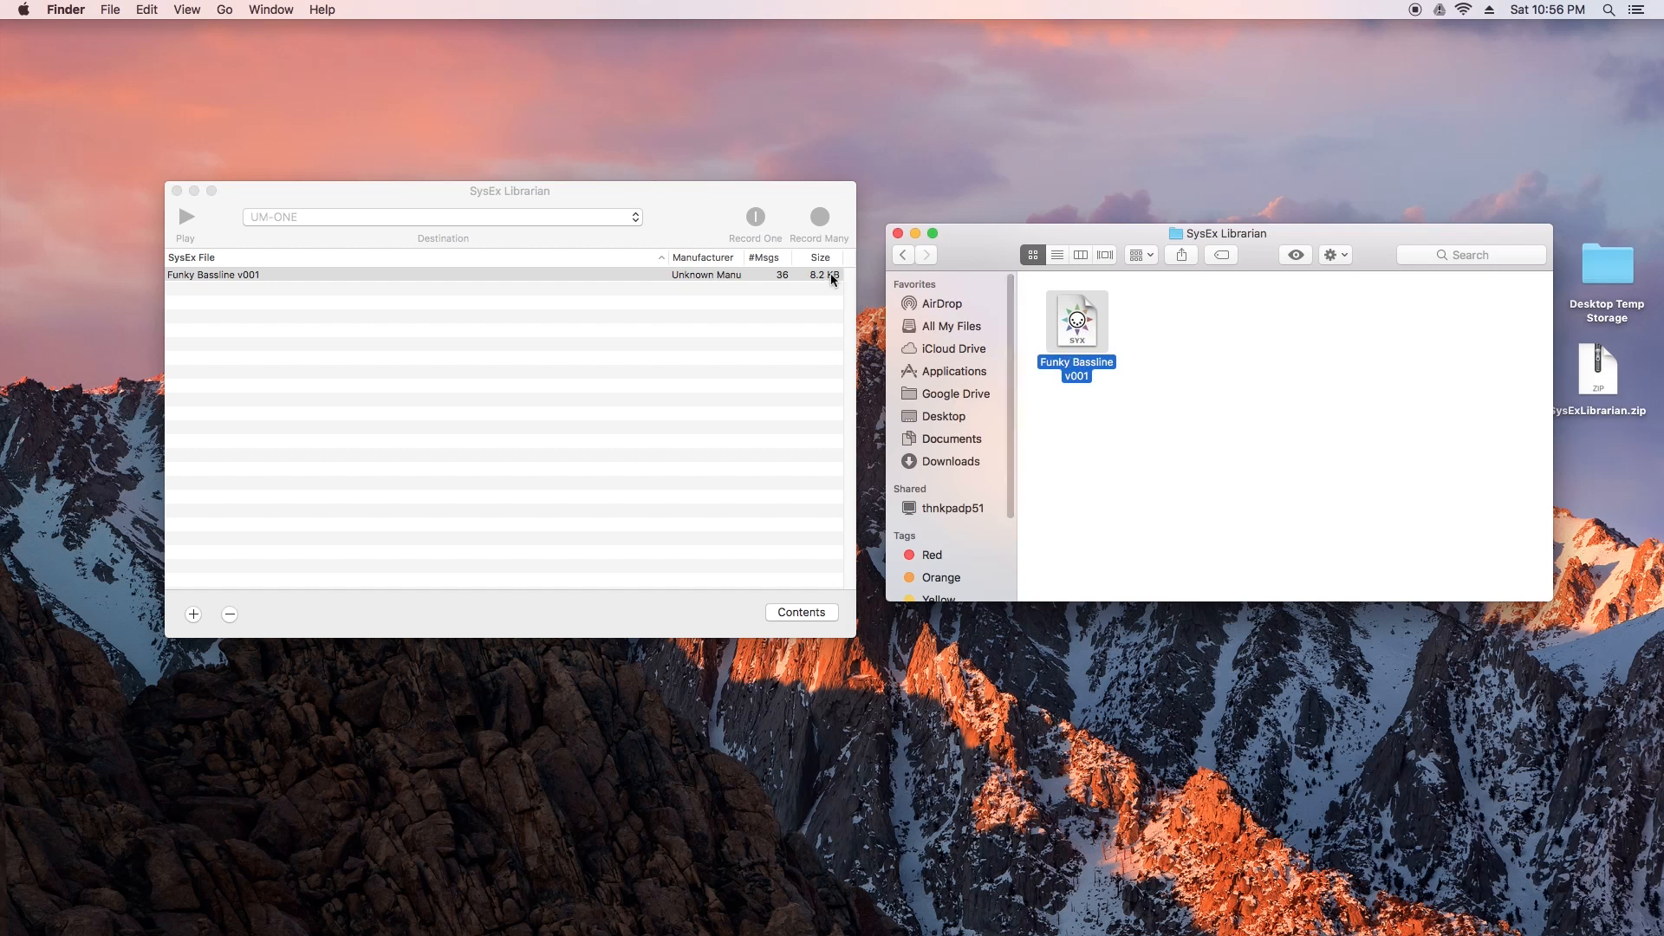
left_click(731, 189)
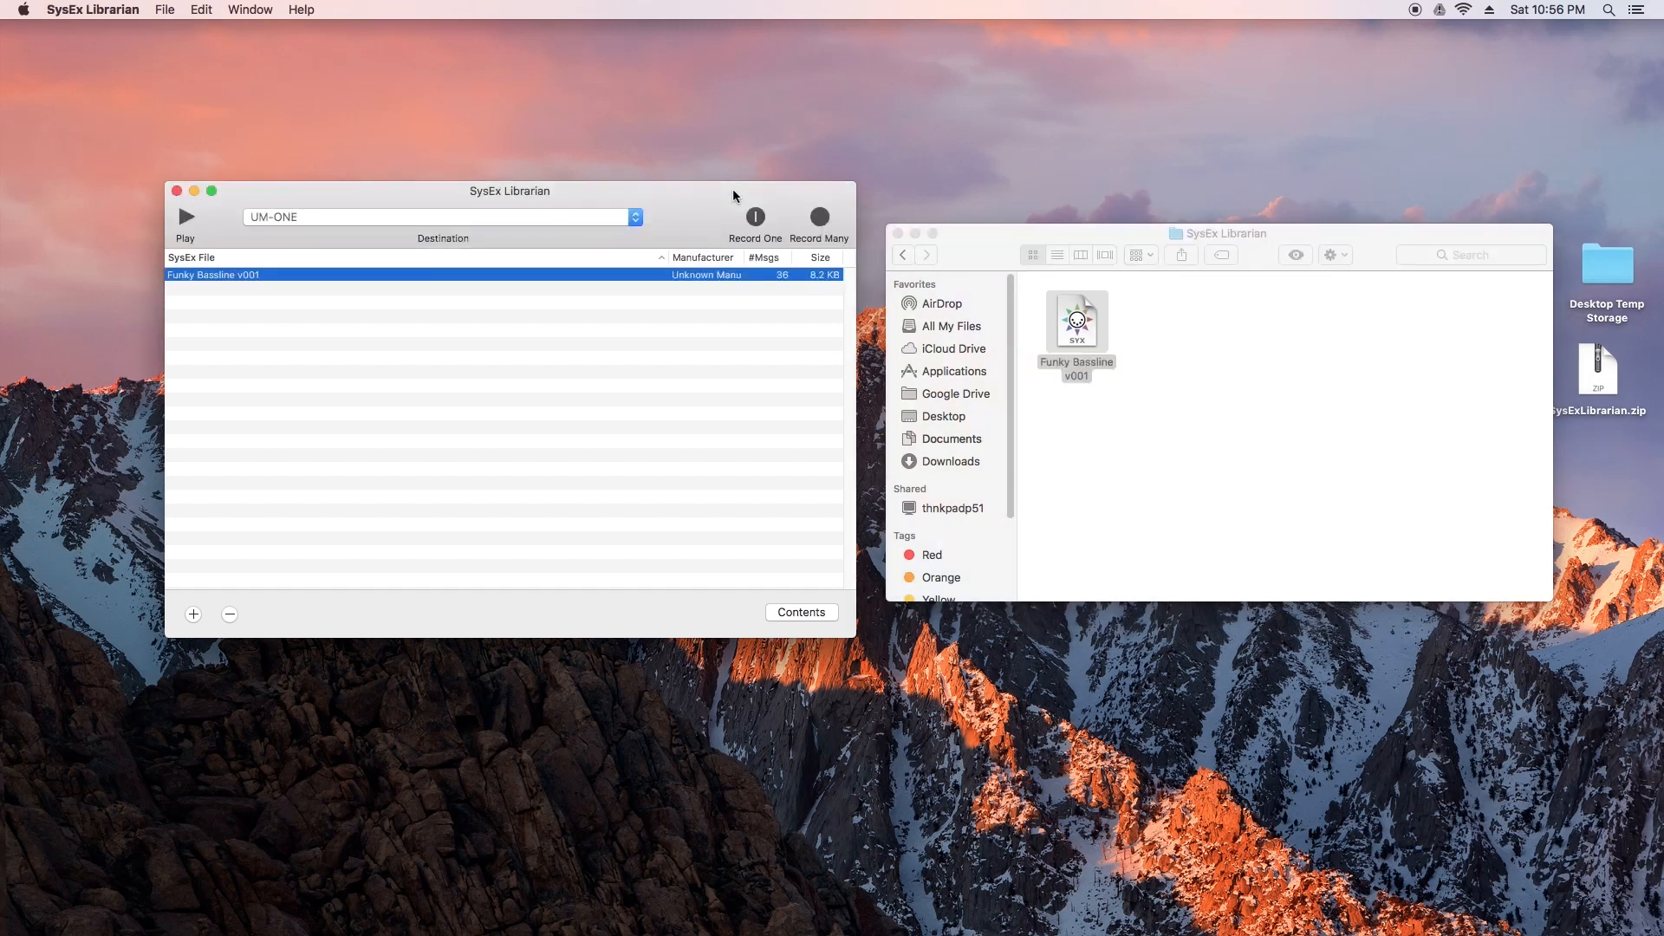
left_click(1077, 324)
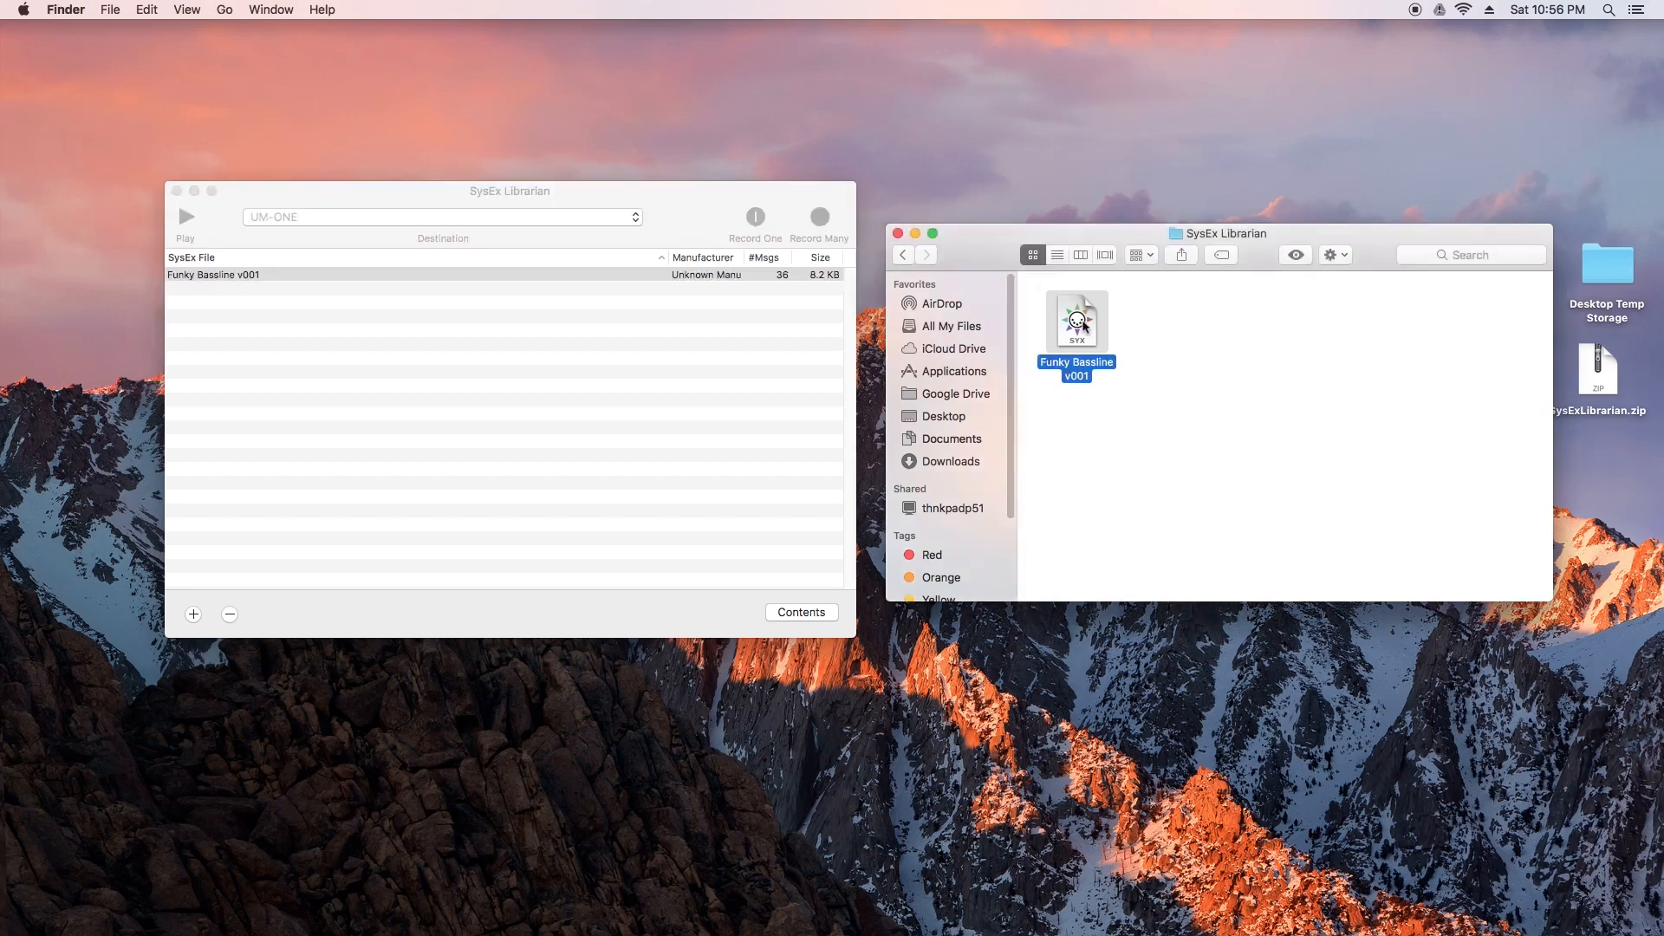
left_click(673, 206)
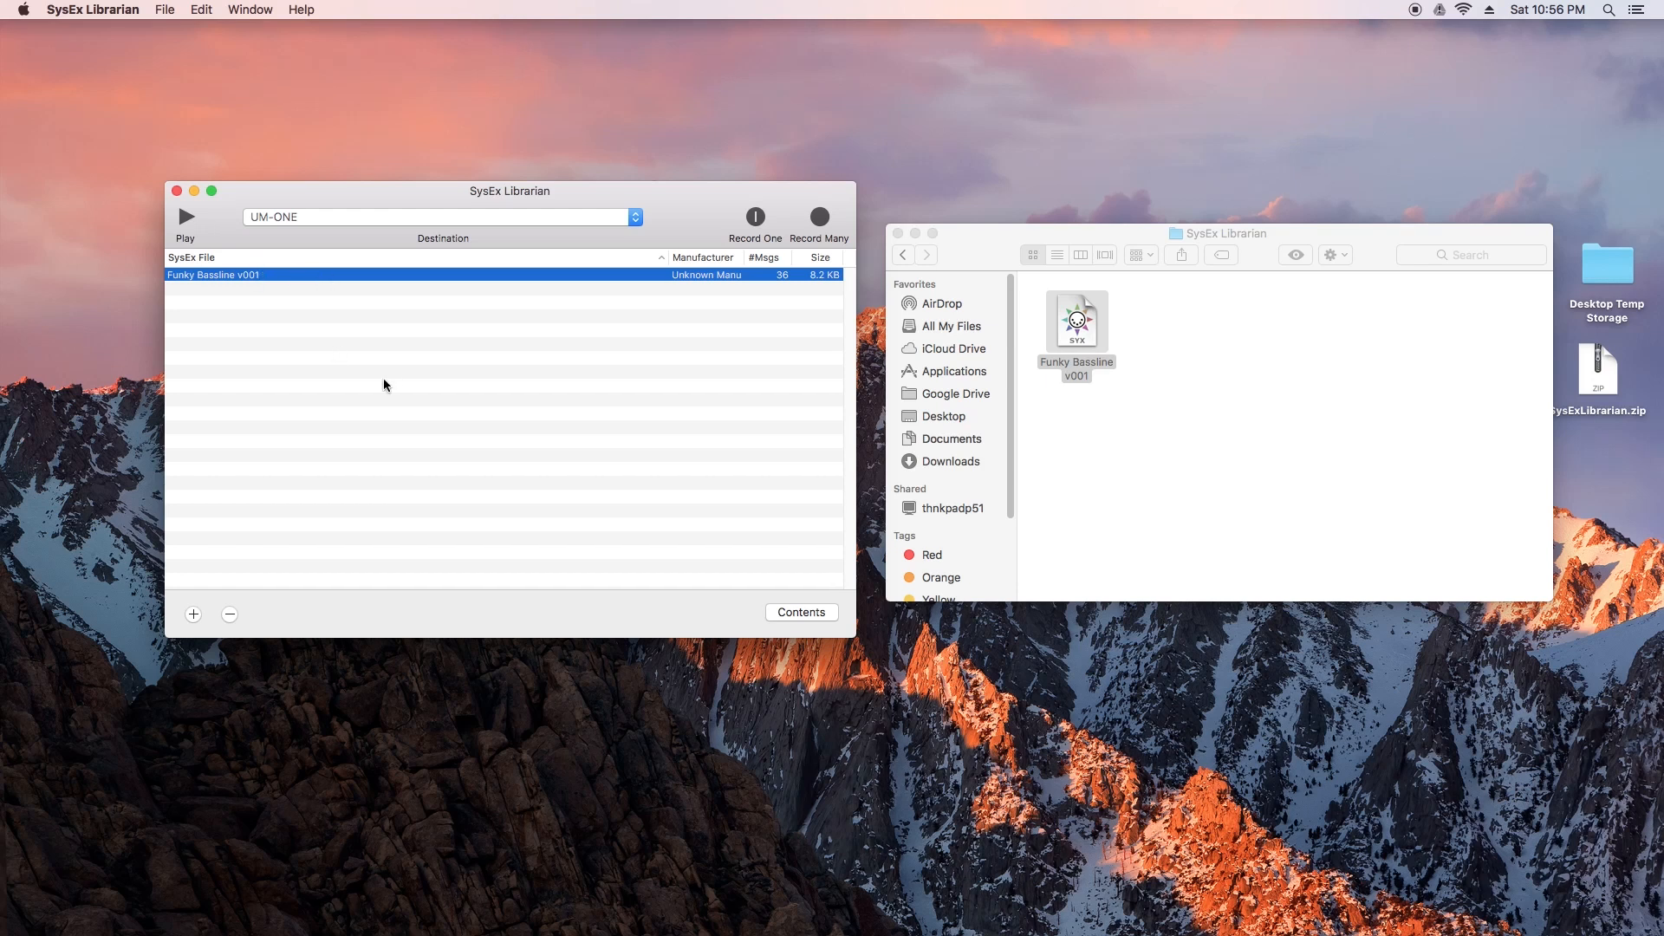
left_click(354, 305)
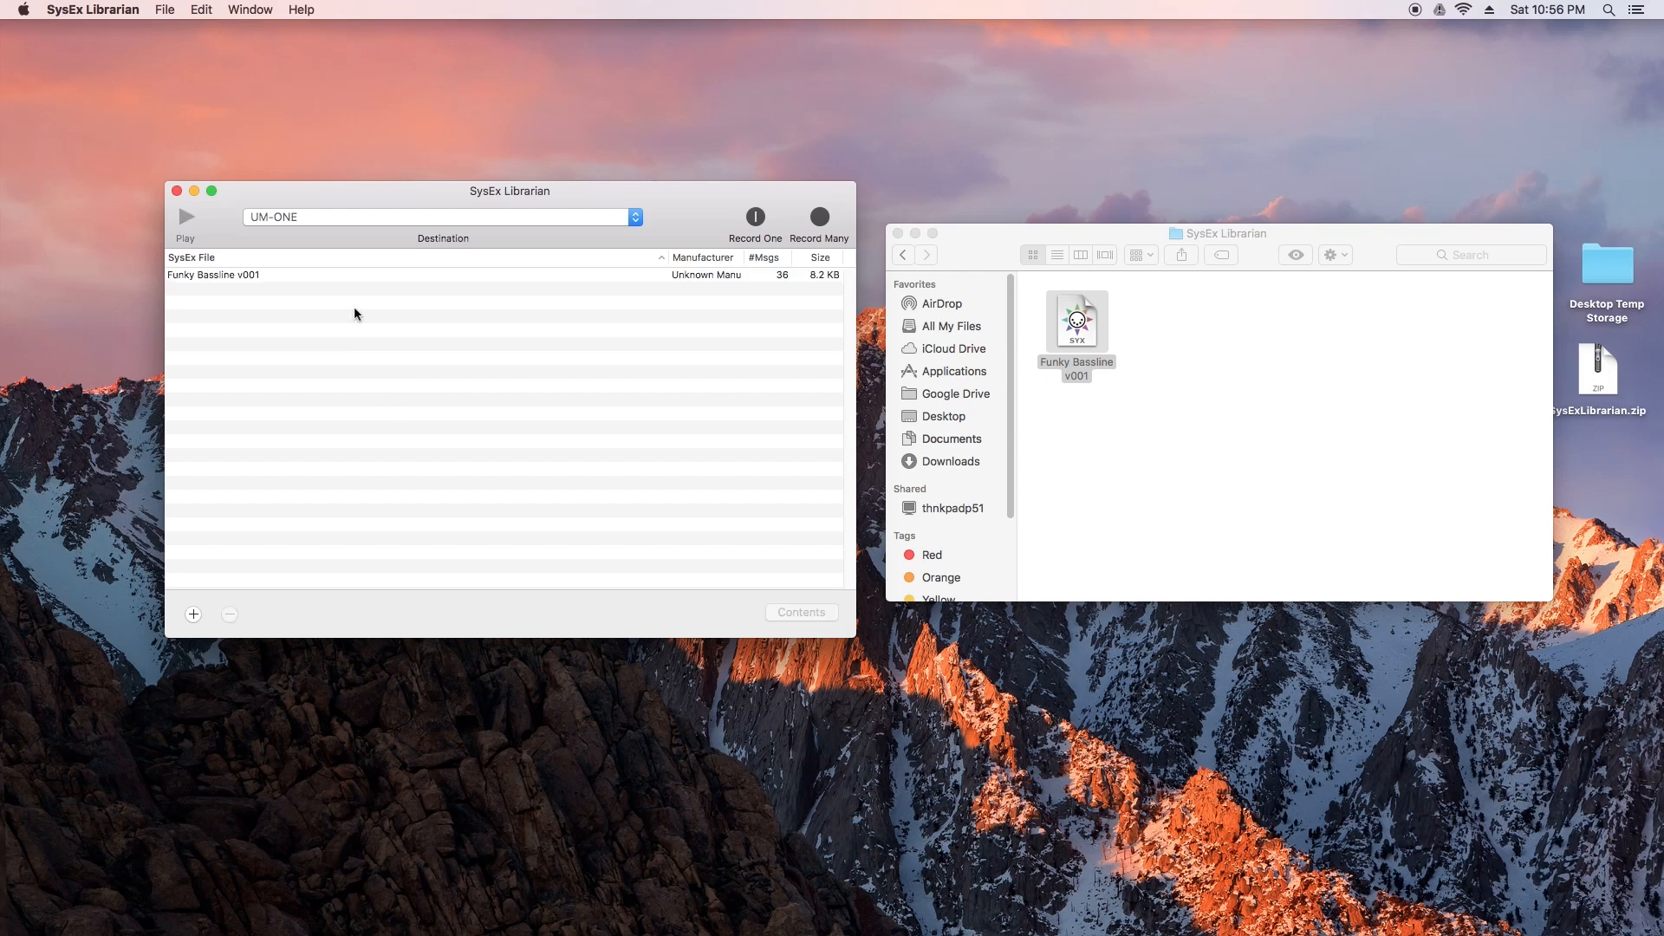
left_click(303, 275)
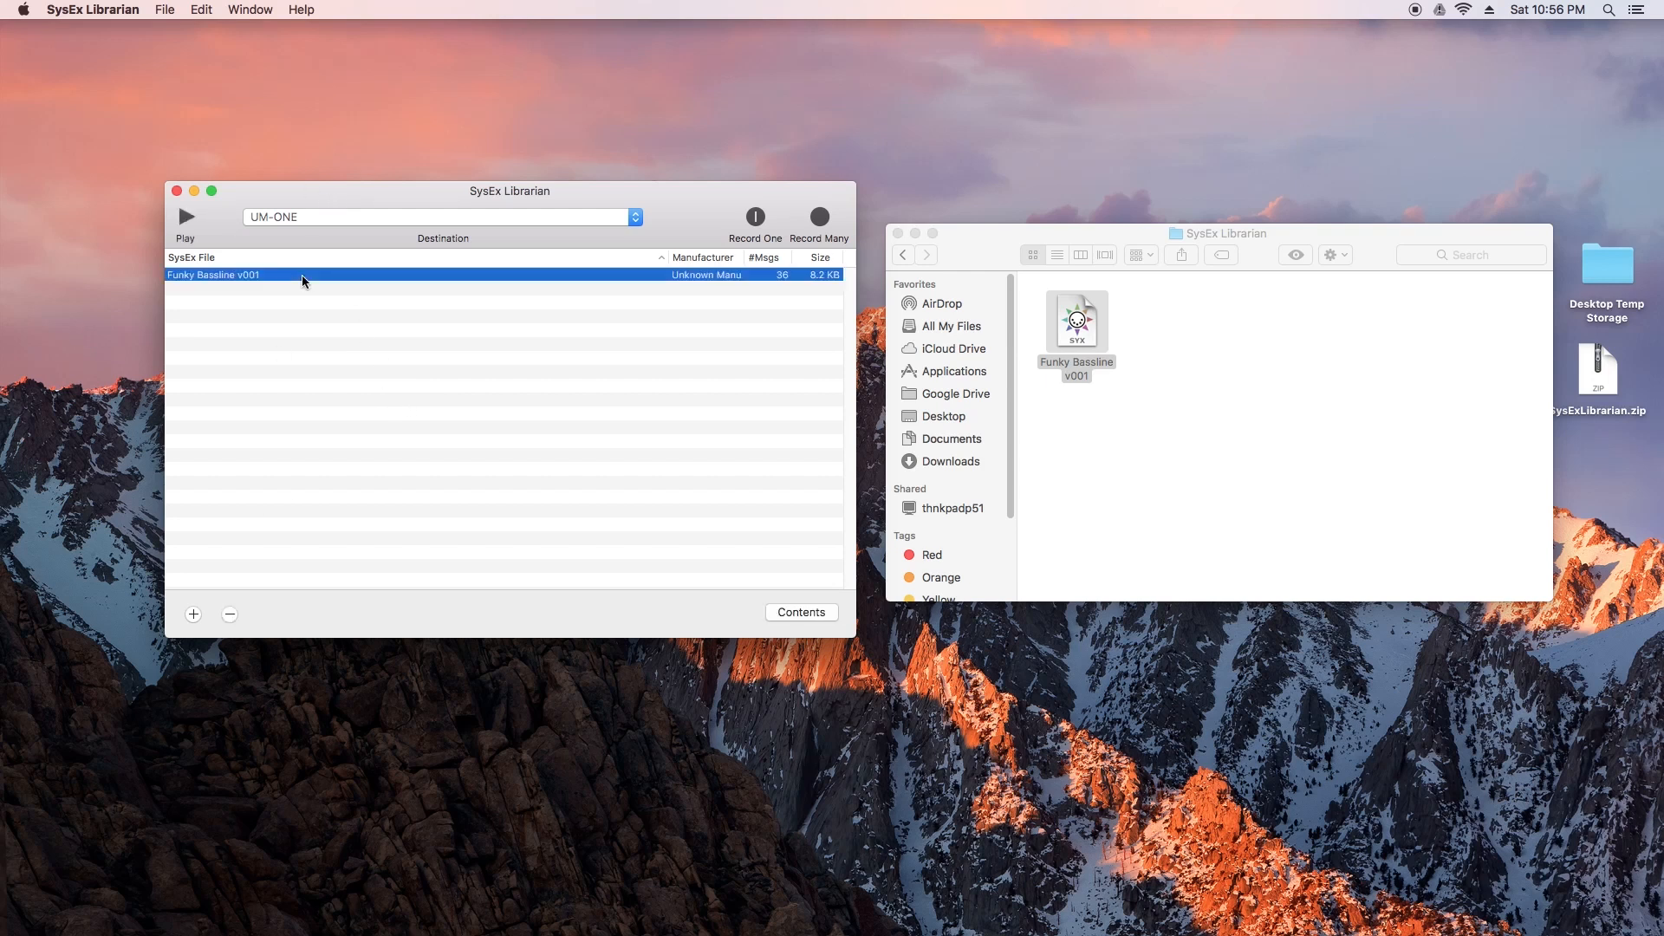
Step: Duplicate the Funky Bassline v001 file in the SysEx Librarian folder and rename the copy "Bob's Pads"
left_click(1092, 318)
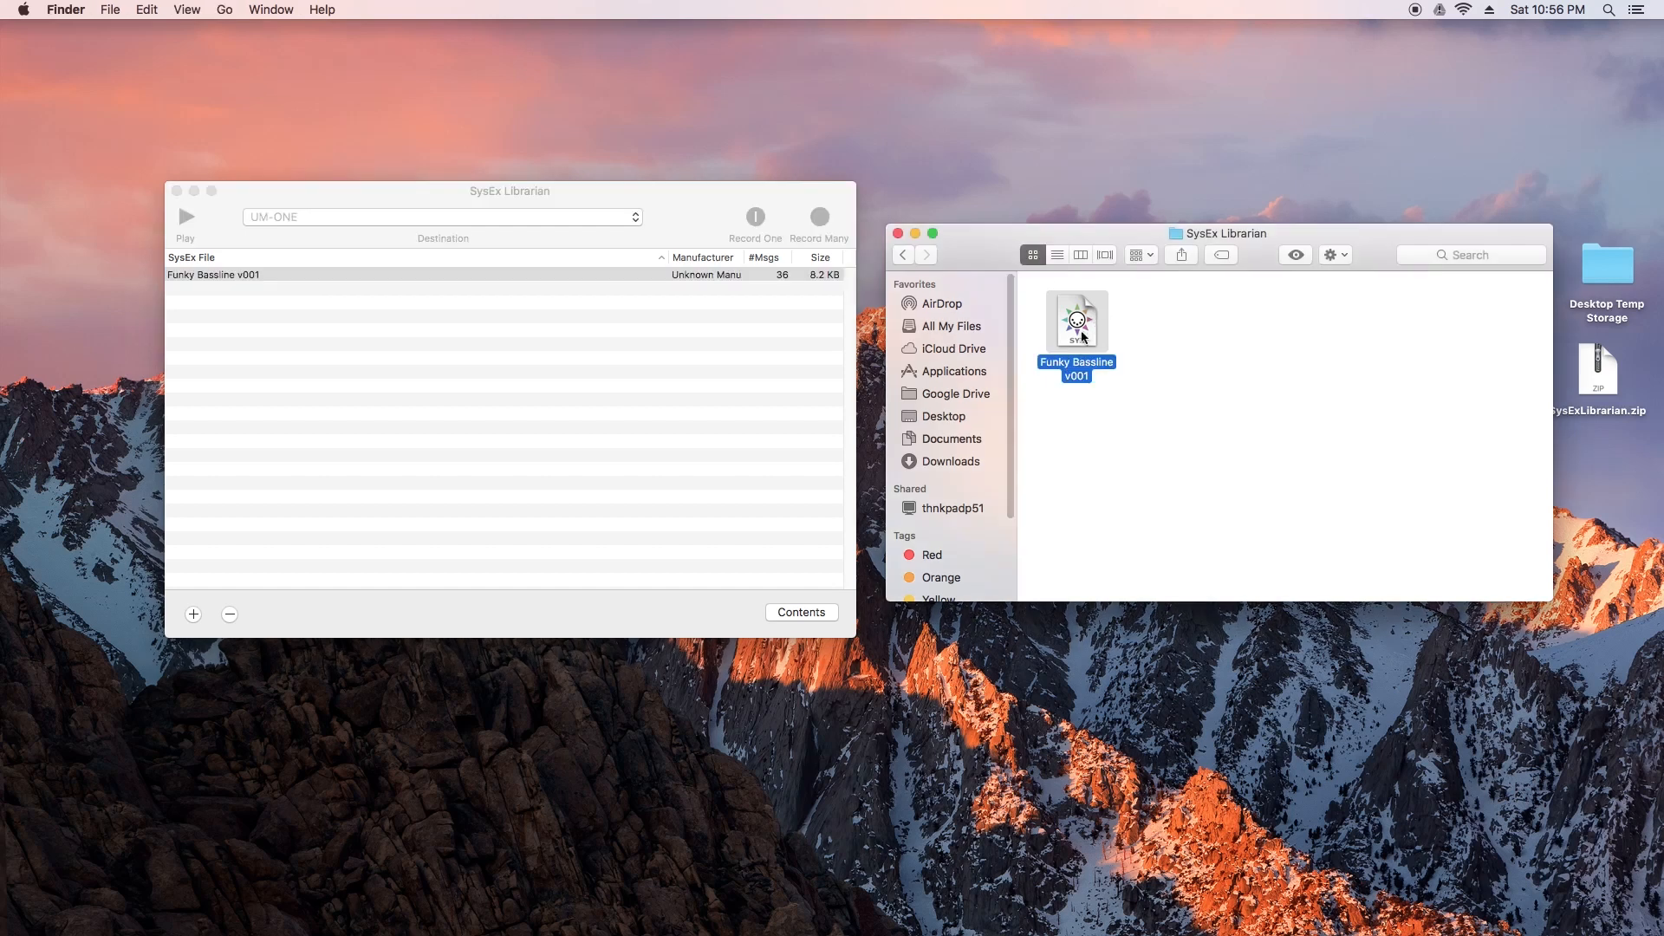
right_click(1080, 341)
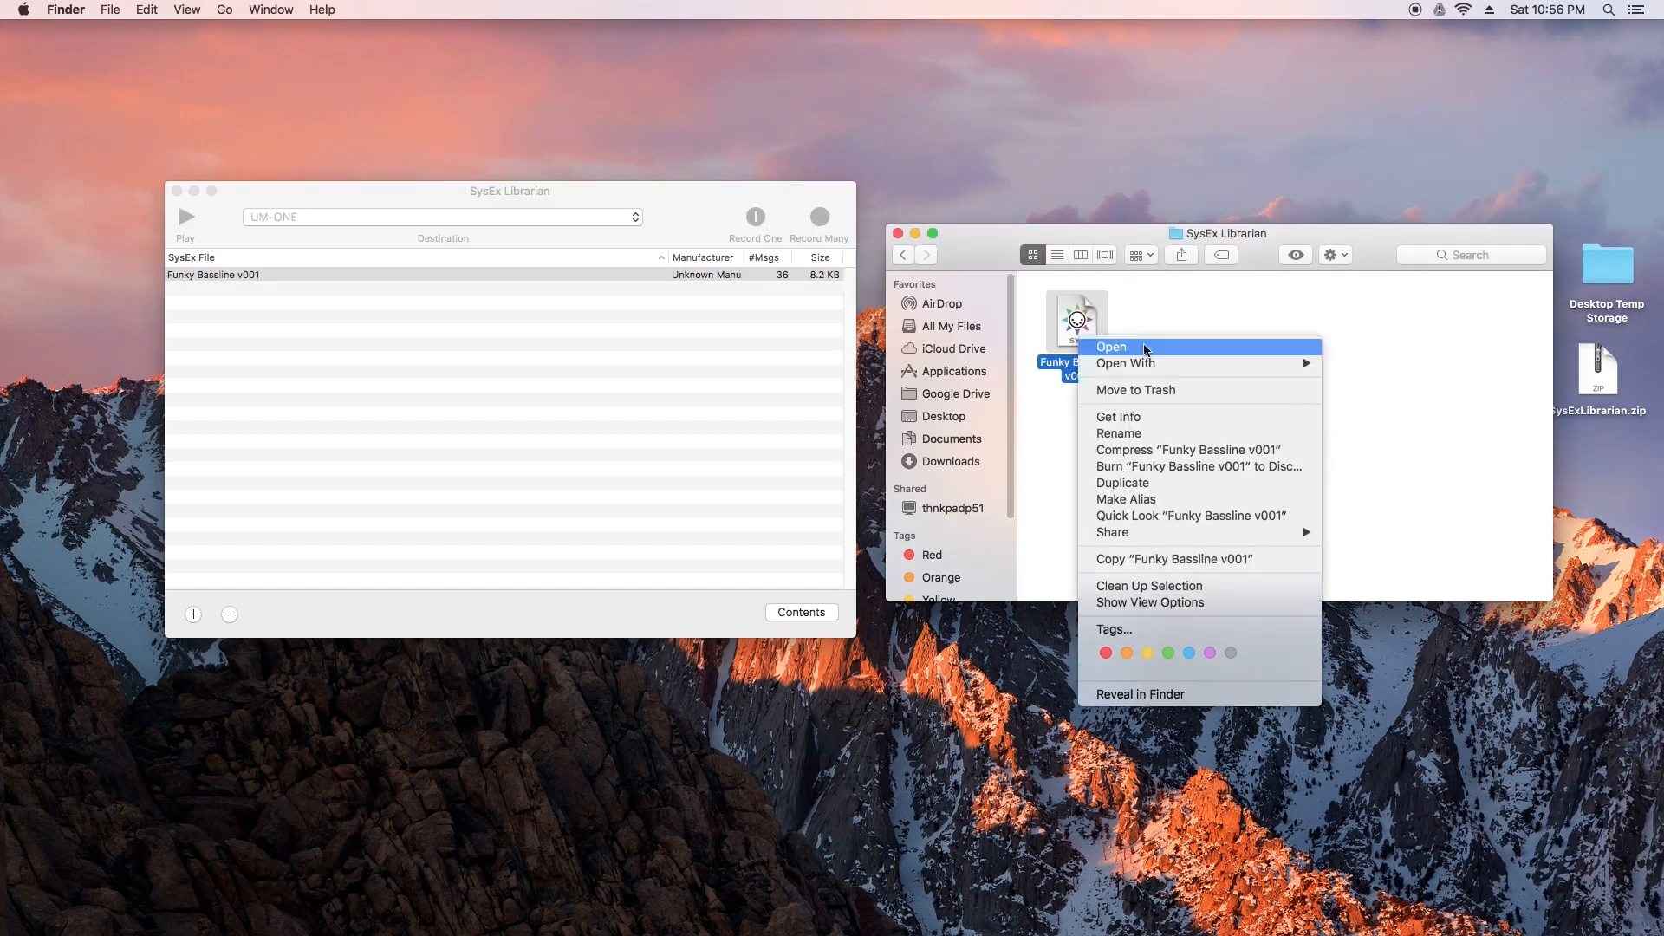
left_click(1170, 482)
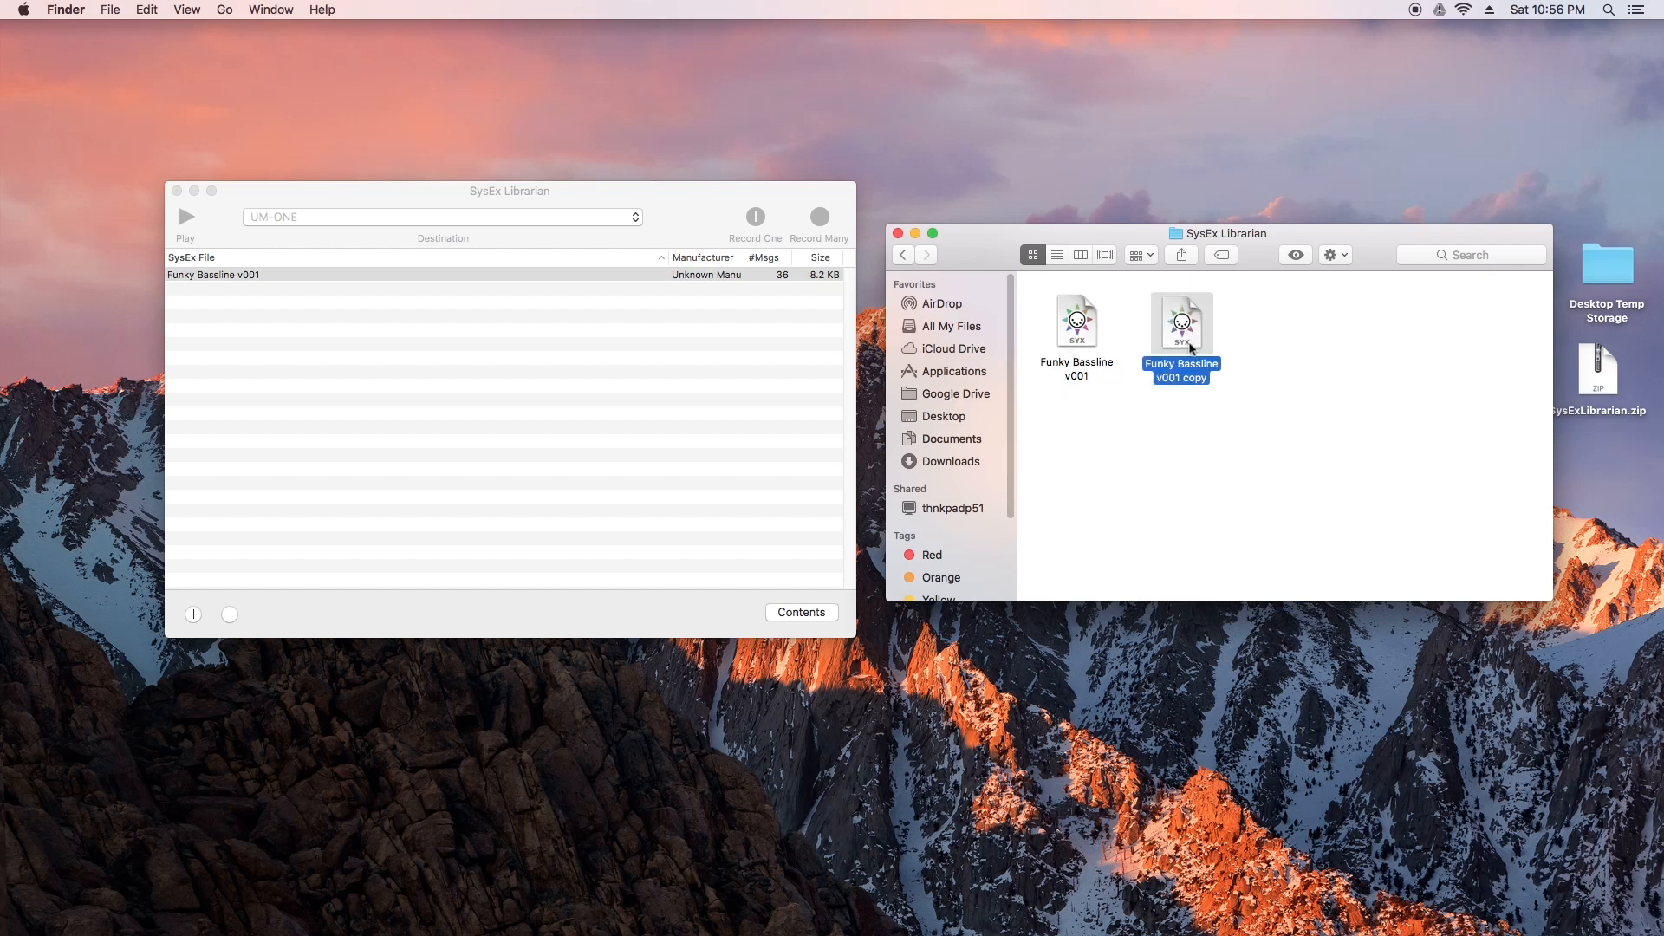
left_click(1185, 374)
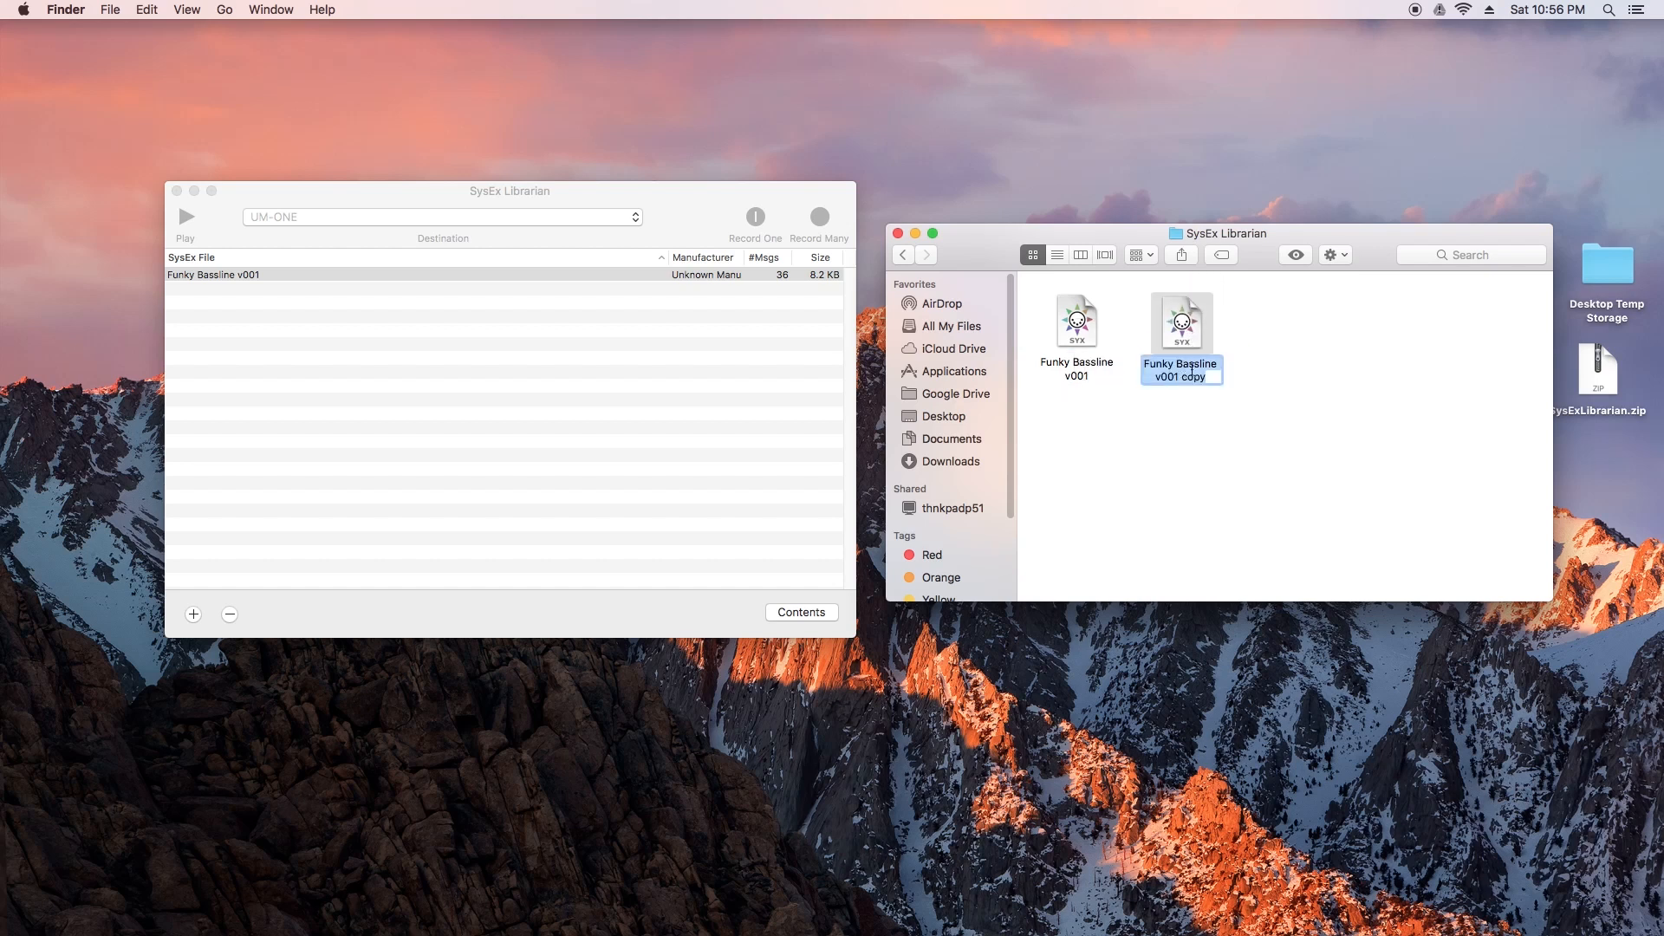
type("Bob")
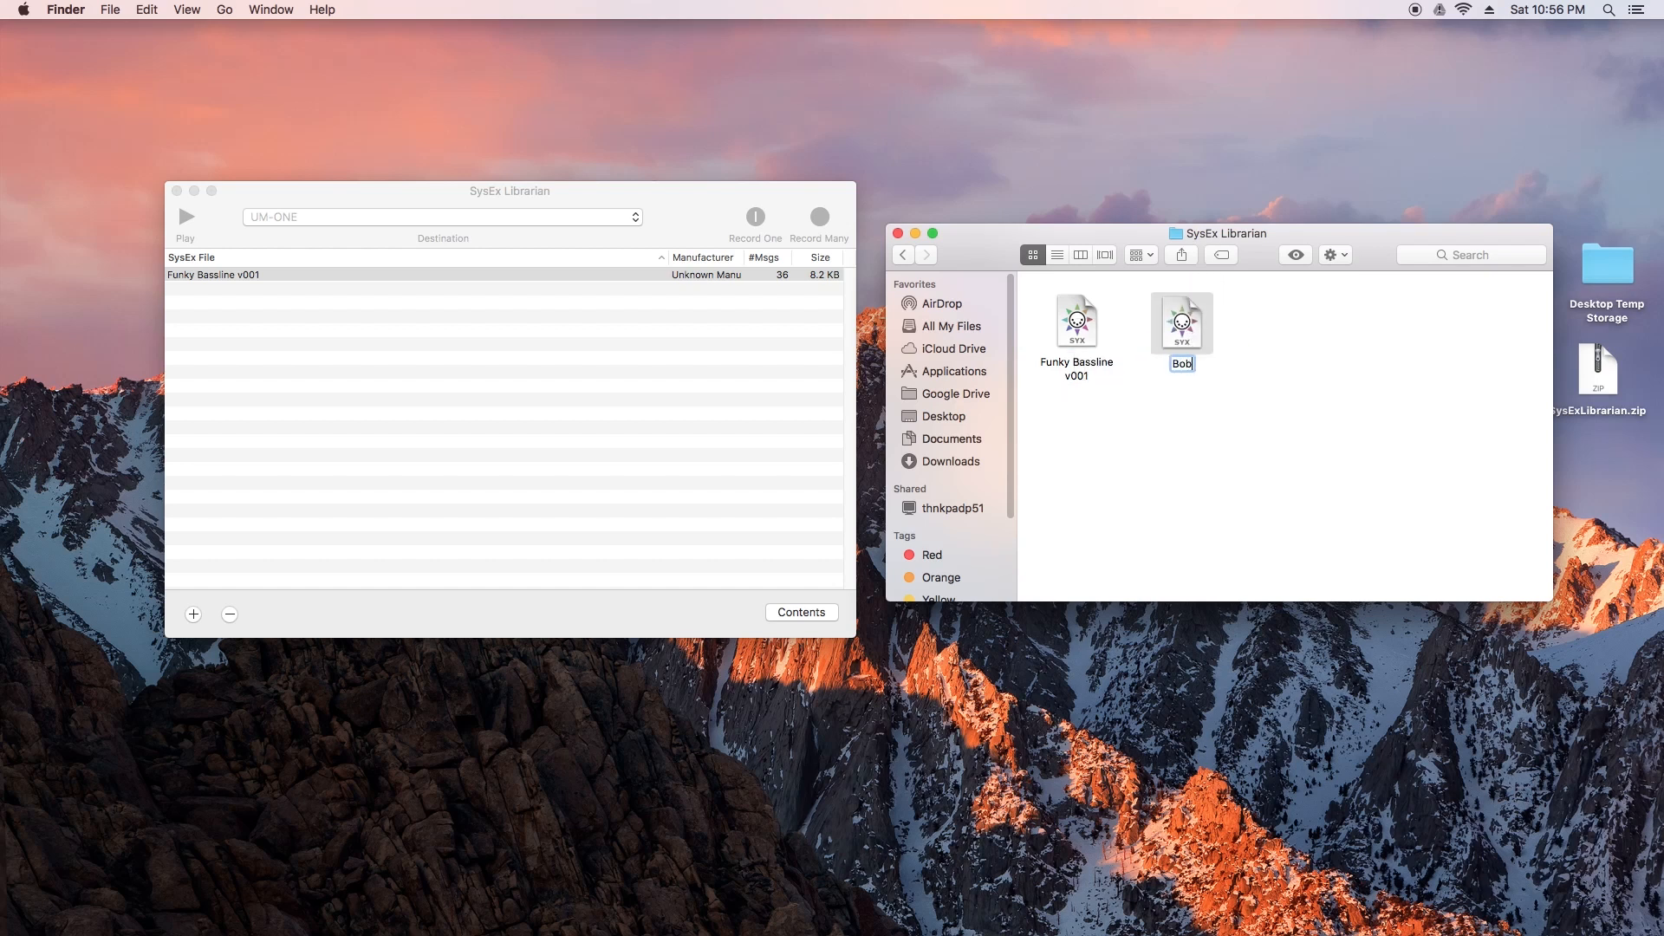
type("'s Pads")
key("Return")
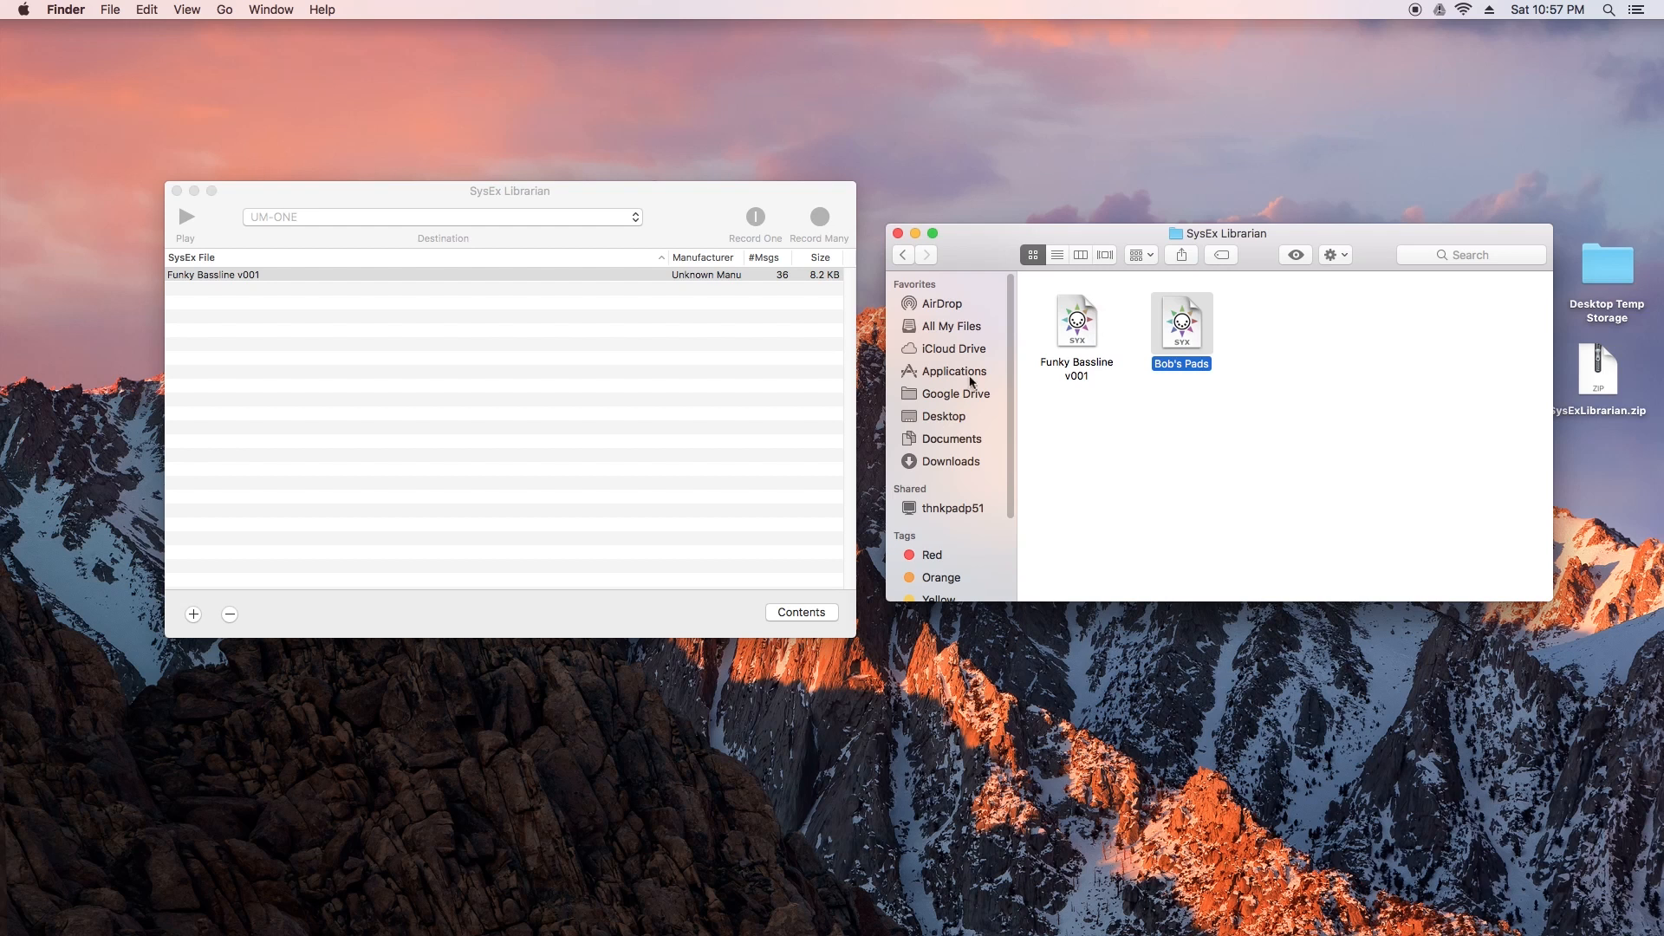
Step: Switch to SysEx Librarian and add the Bob's Pads file from the SysEx Librarian folder in Documents to the file list
left_click(264, 604)
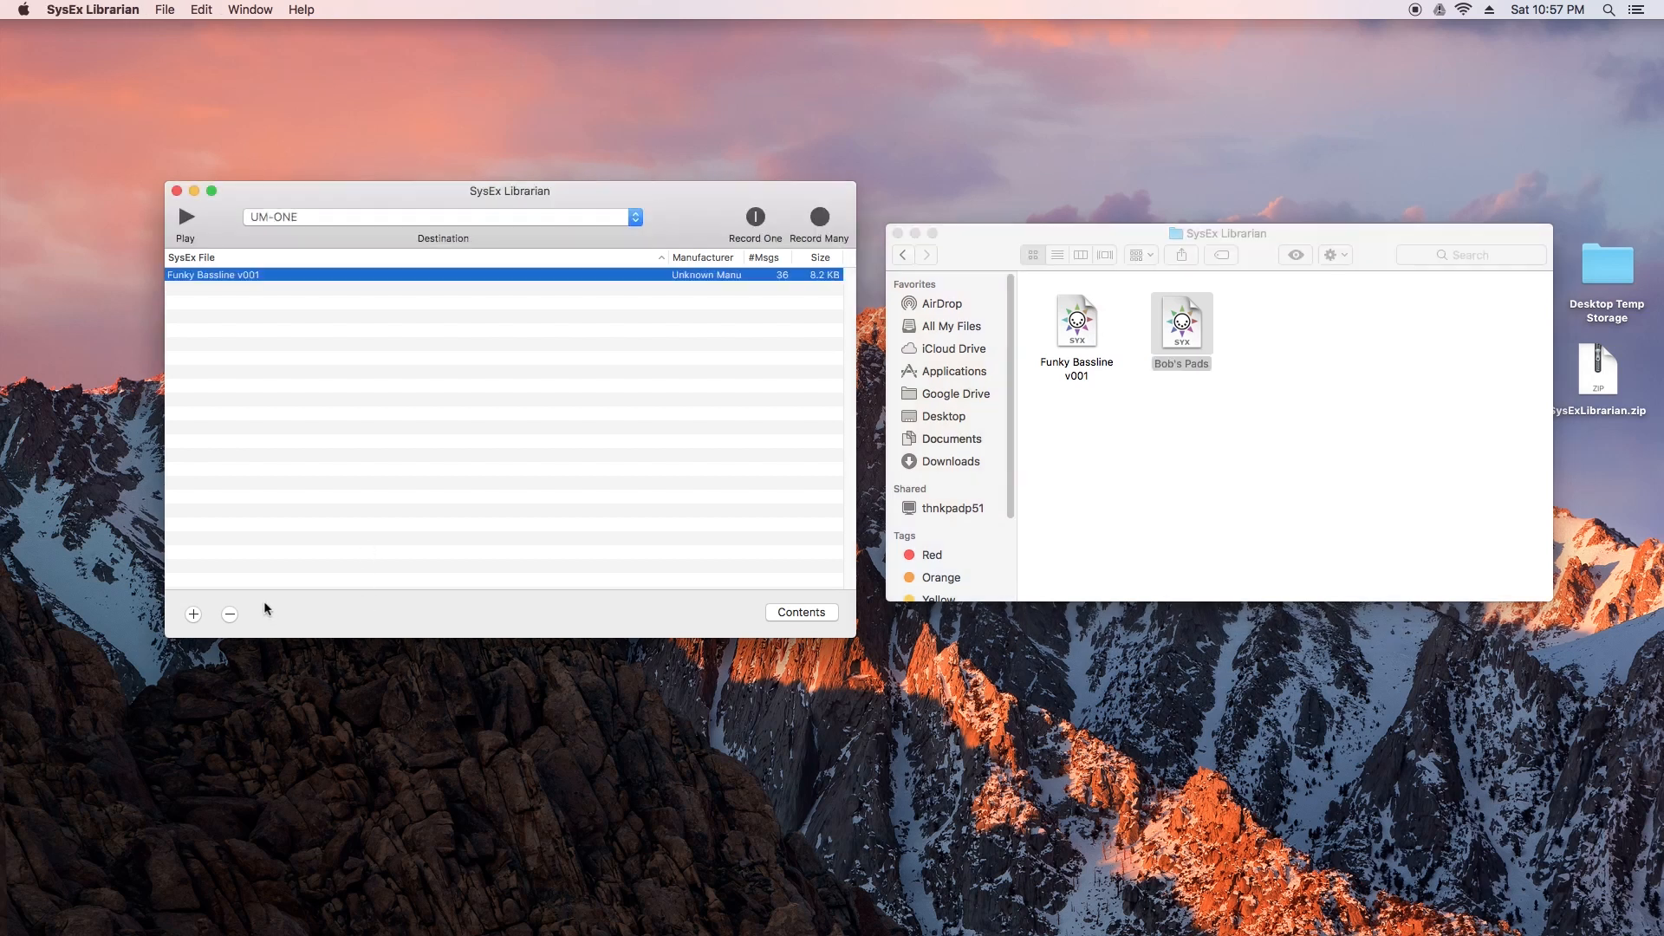
left_click(193, 616)
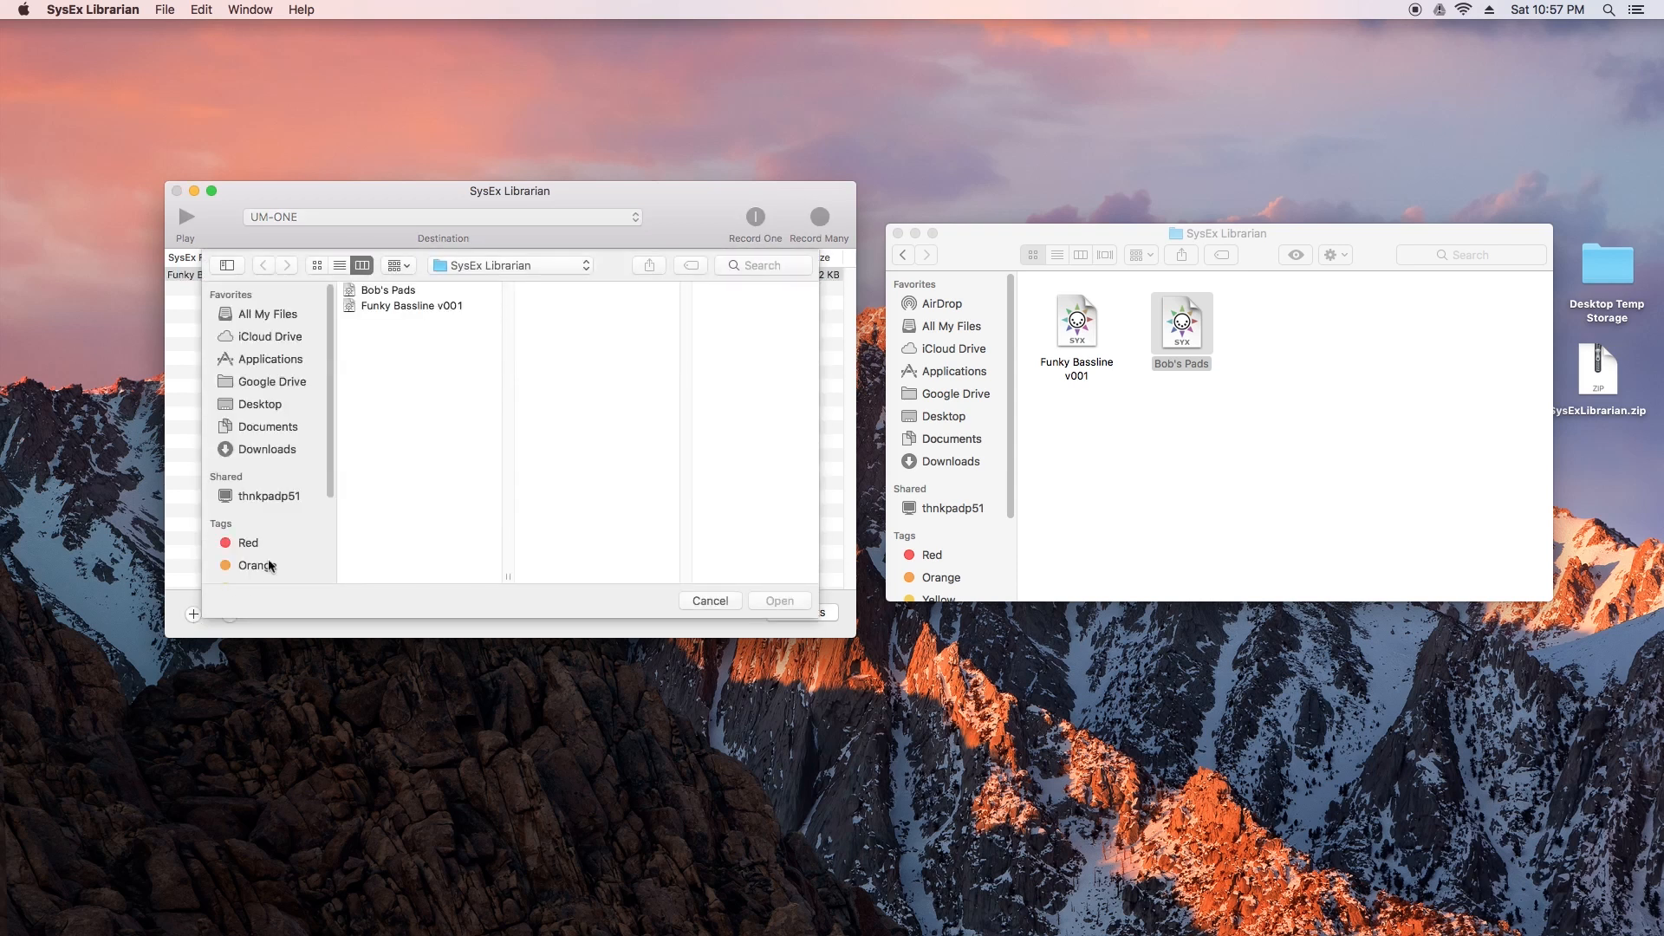
left_click(513, 267)
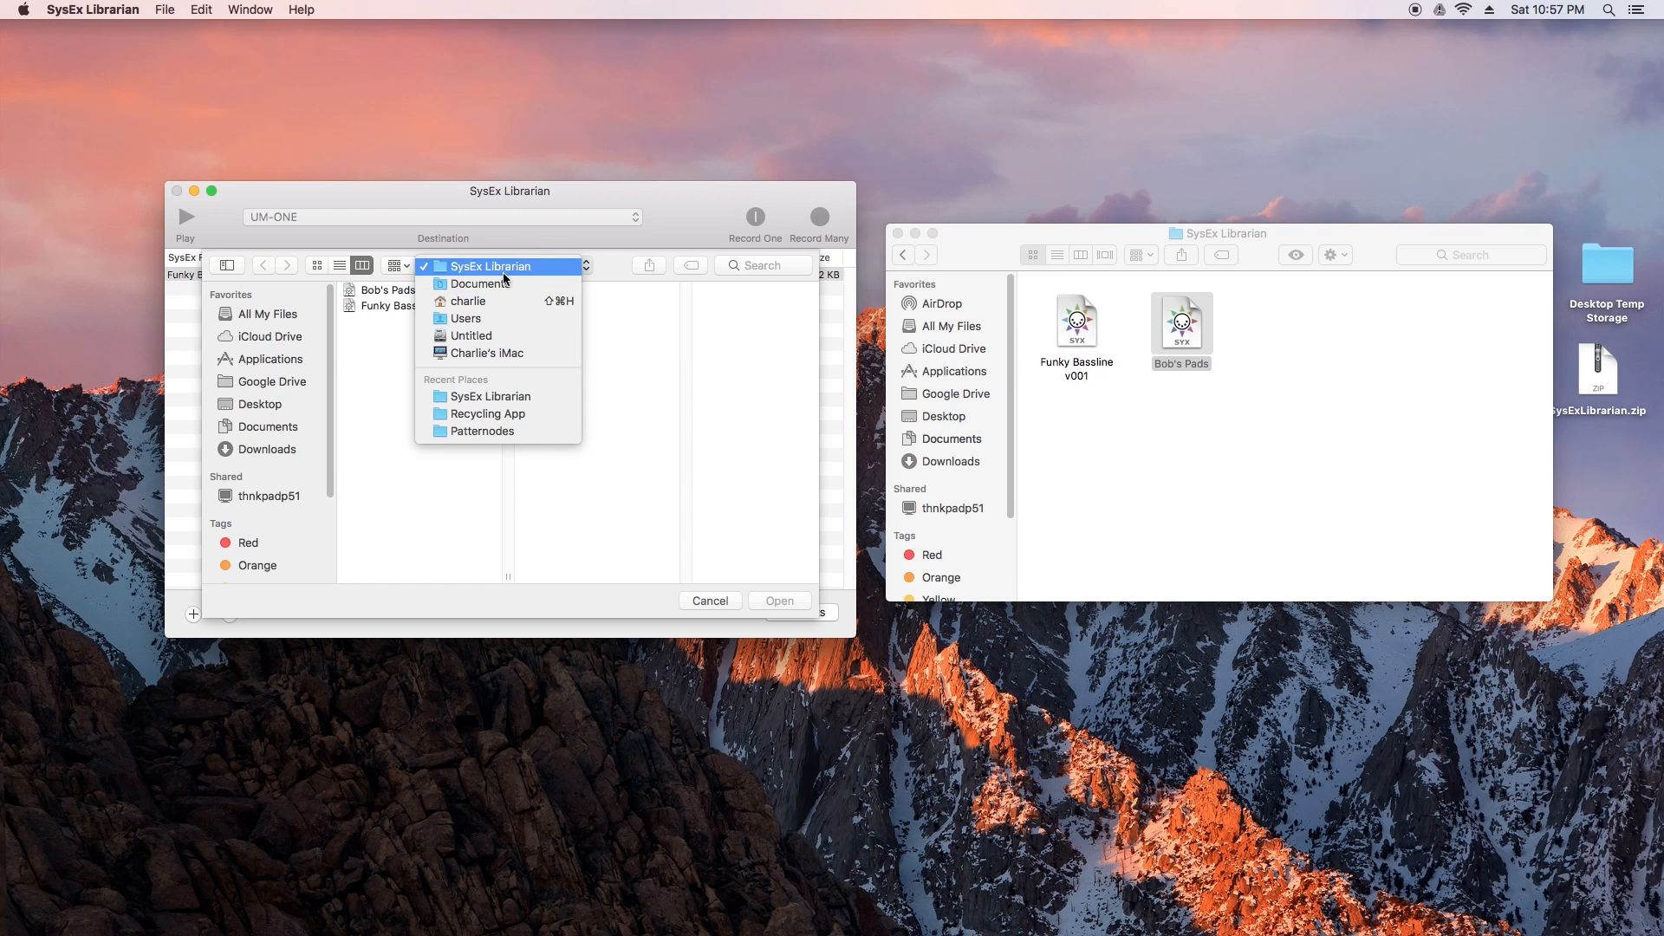
left_click(503, 272)
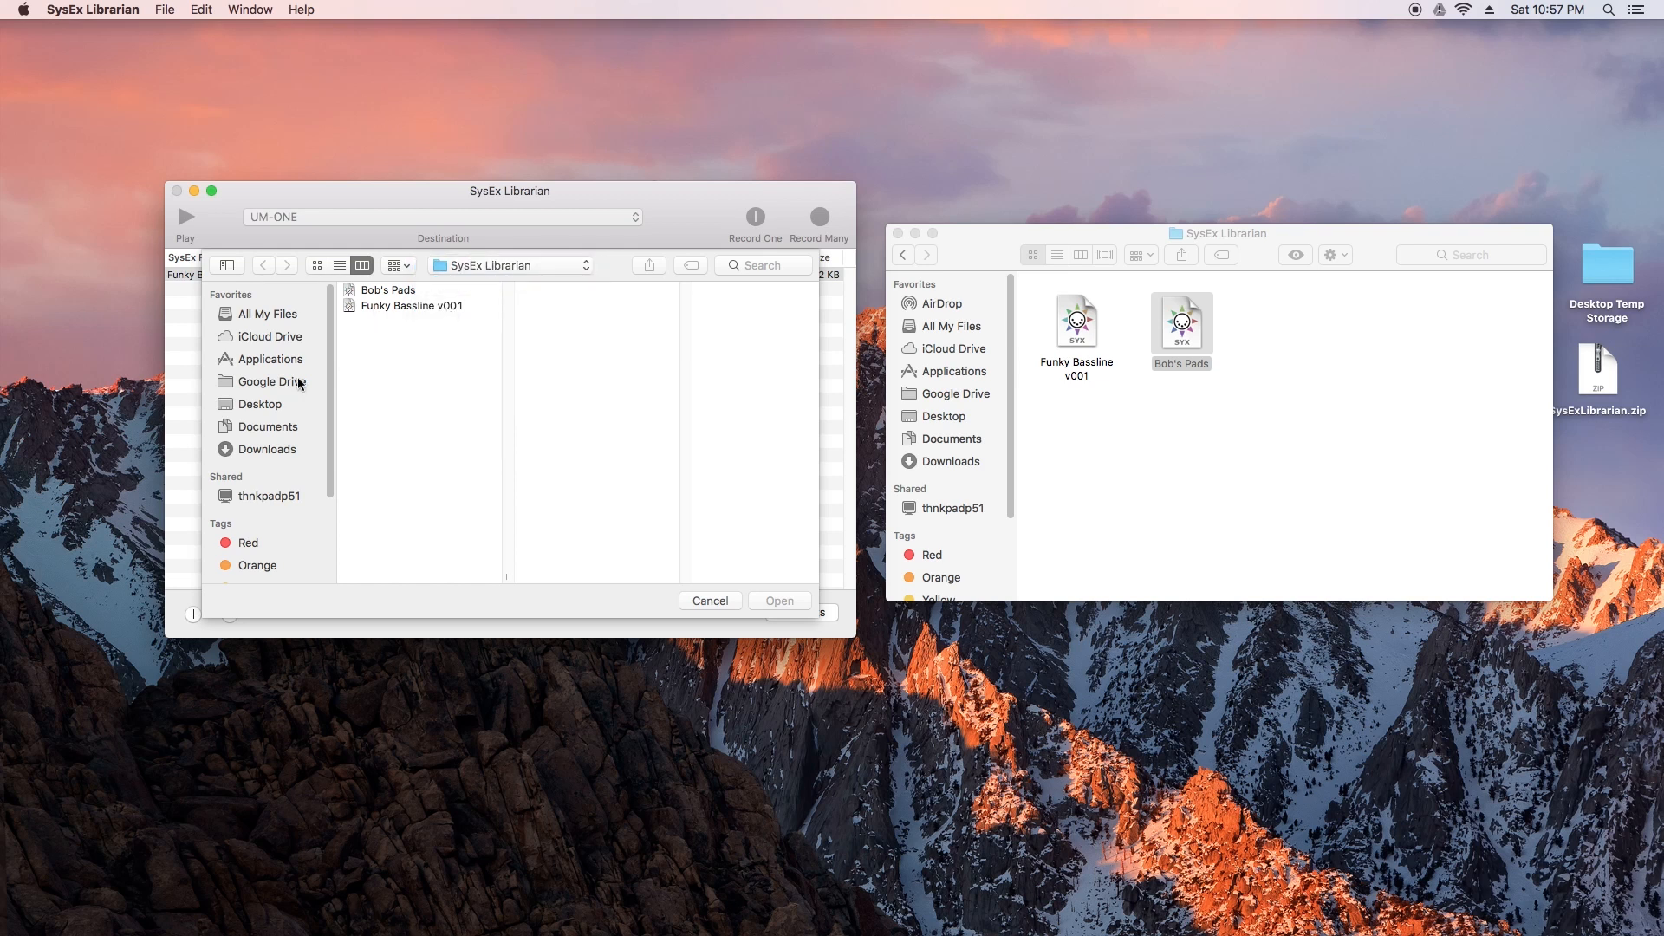
left_click(279, 427)
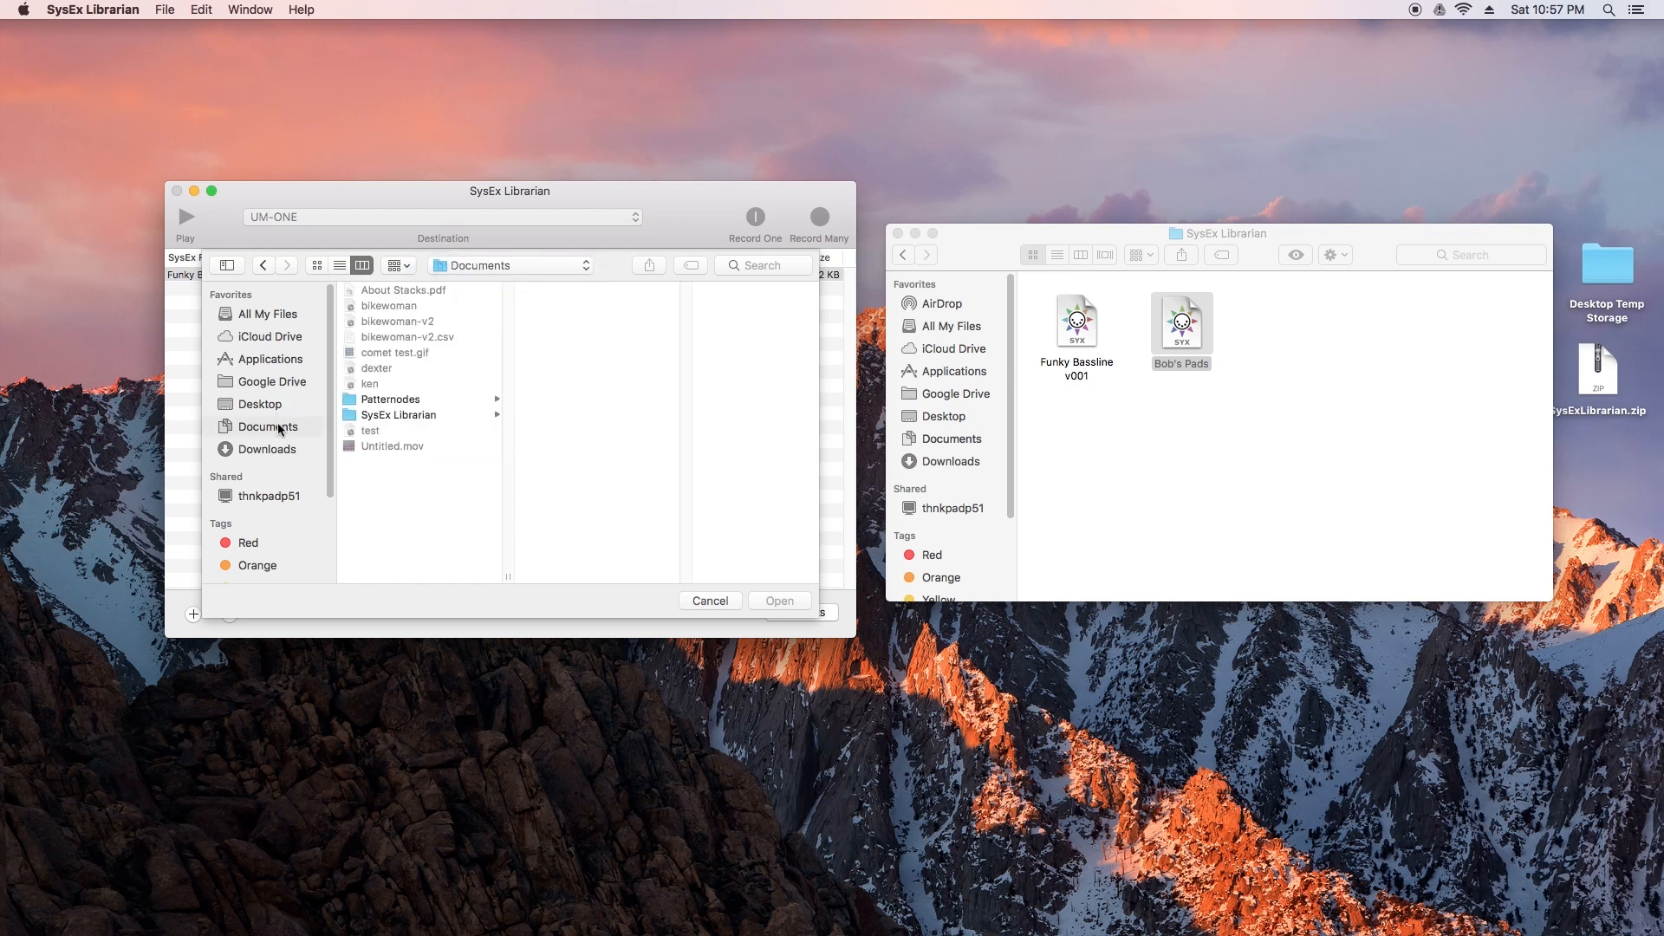
left_click(400, 415)
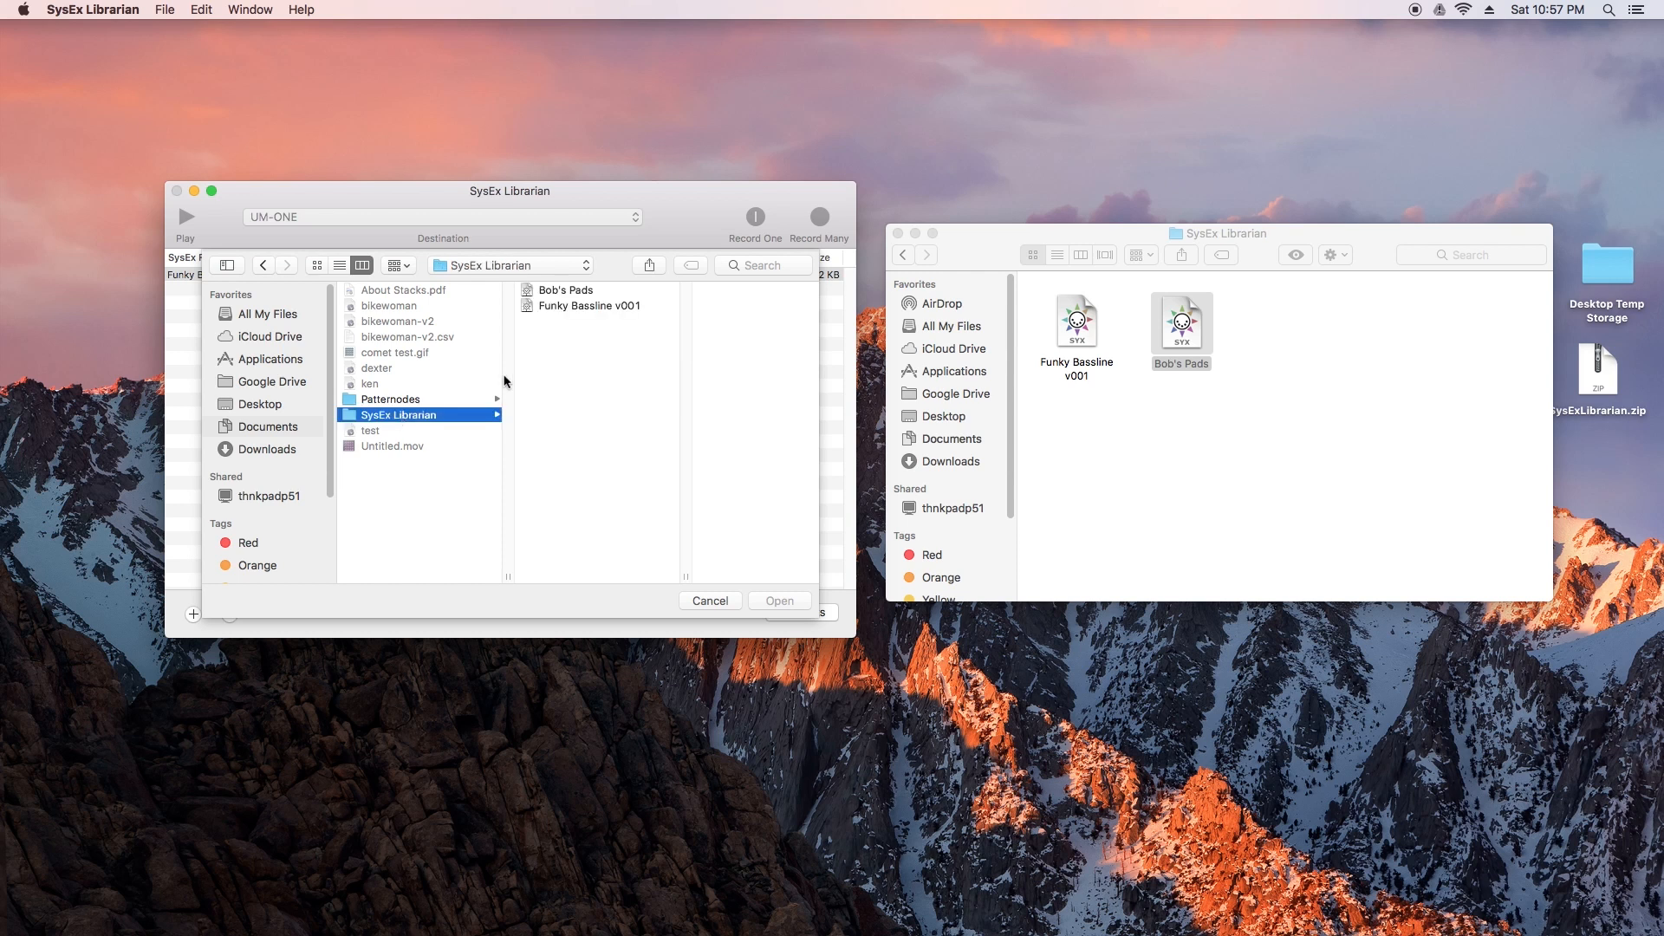
left_click(565, 292)
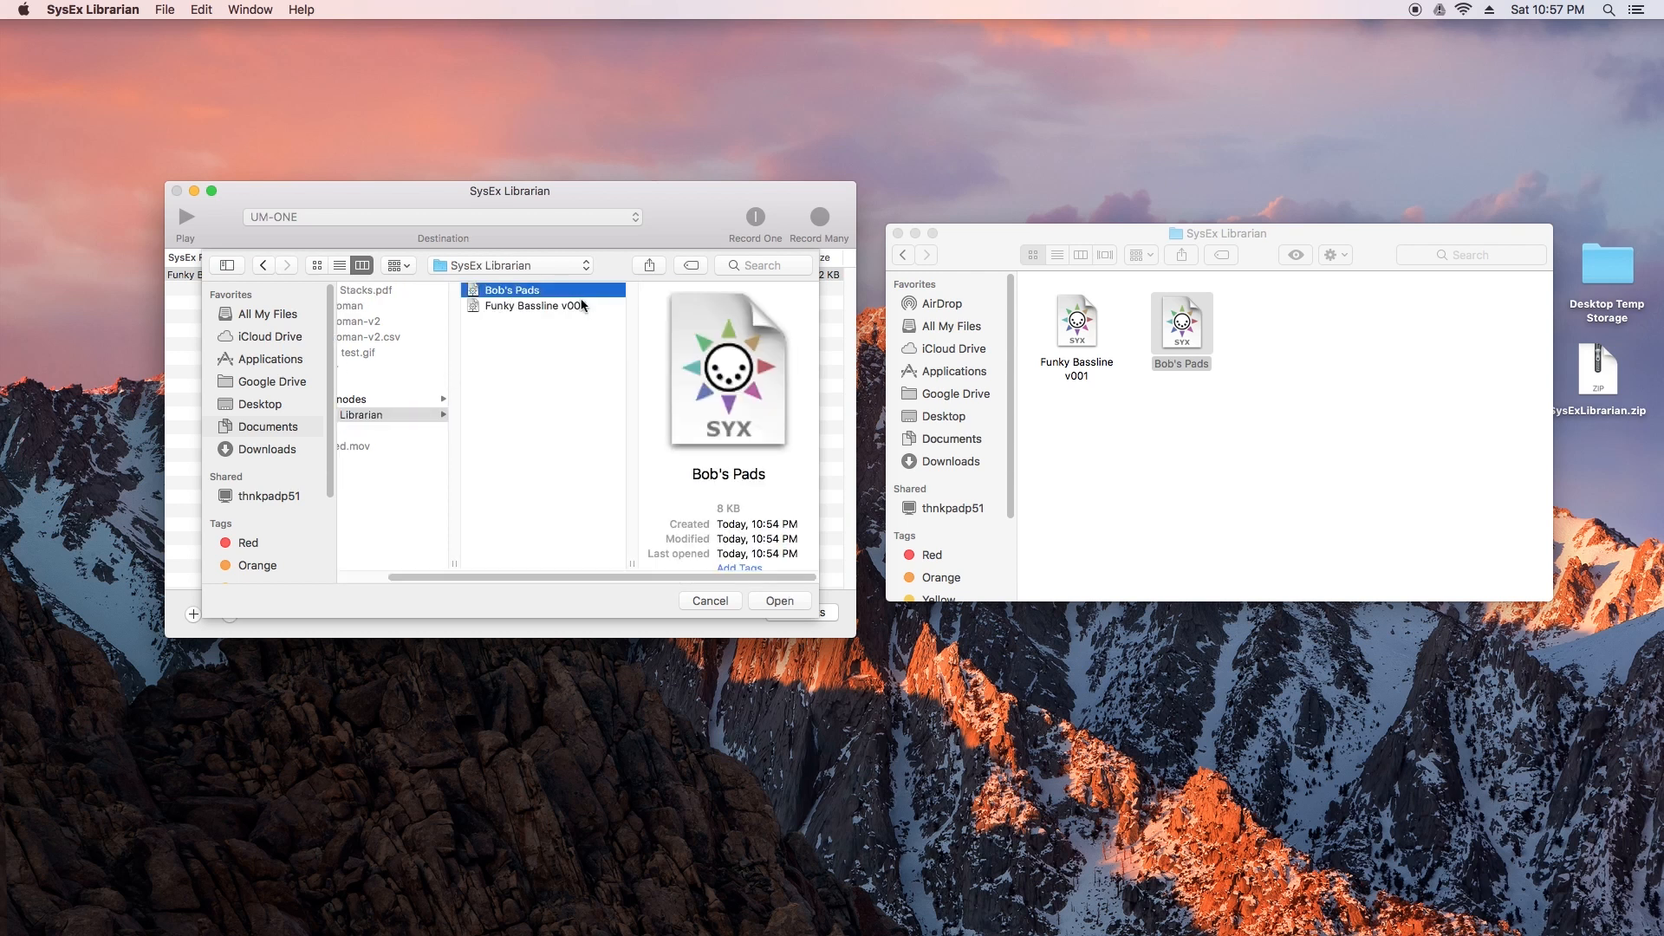
left_click(785, 601)
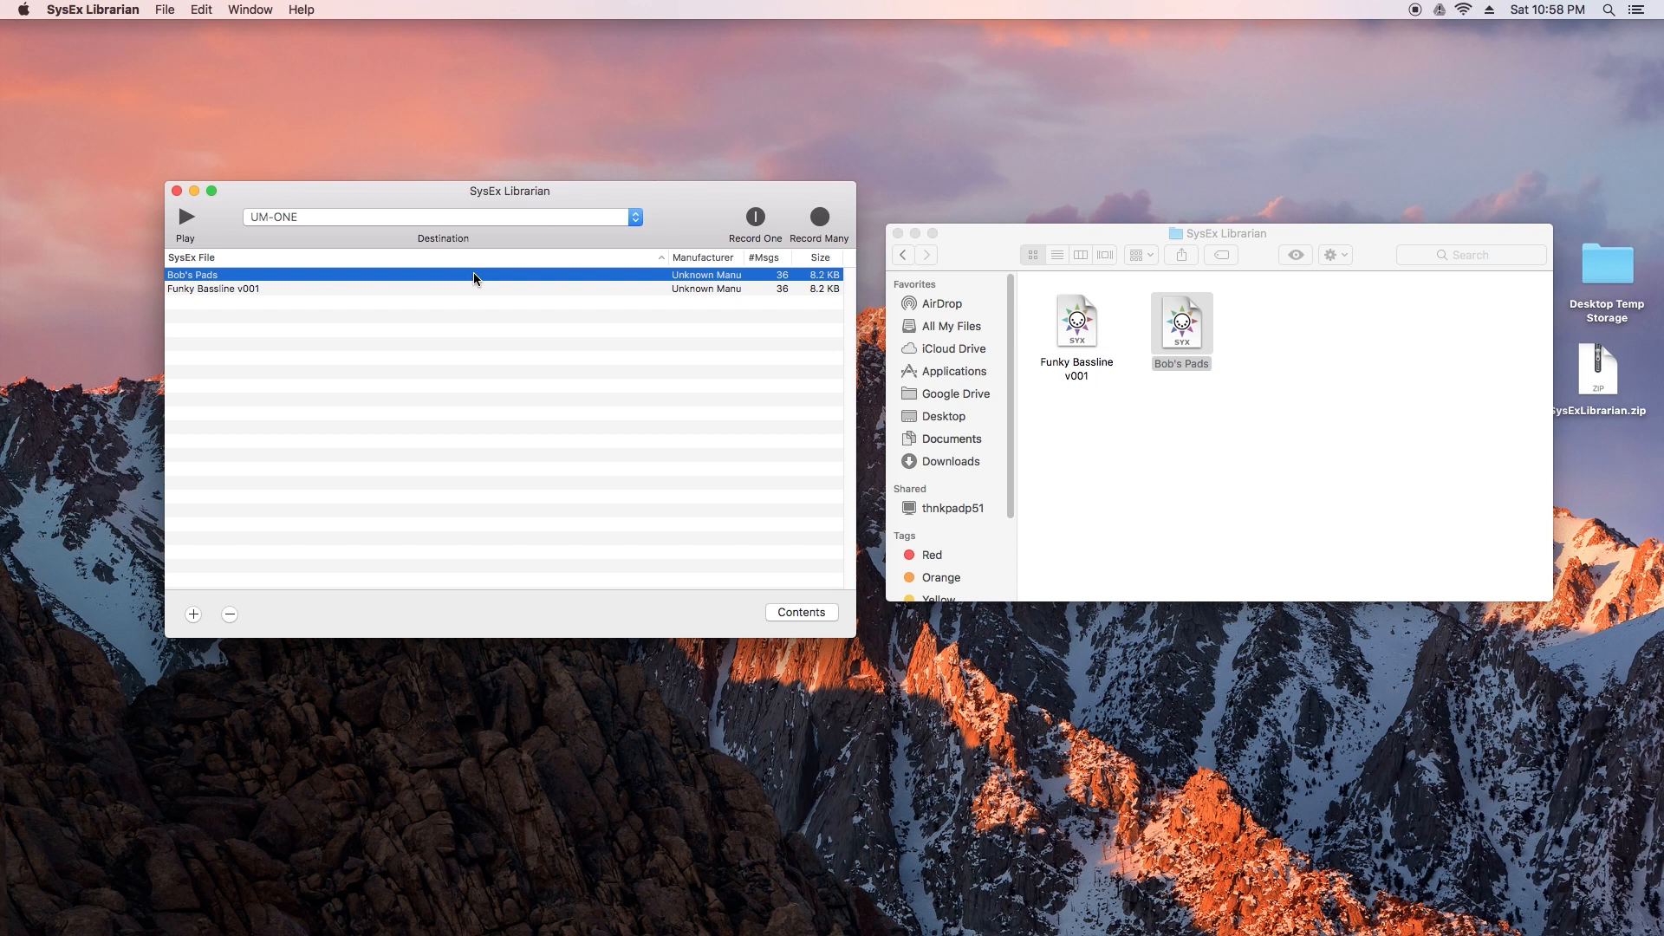
Step: Choose UM-ONE as the destination and play the Bob's Pads file to send it to the synth
left_click(428, 222)
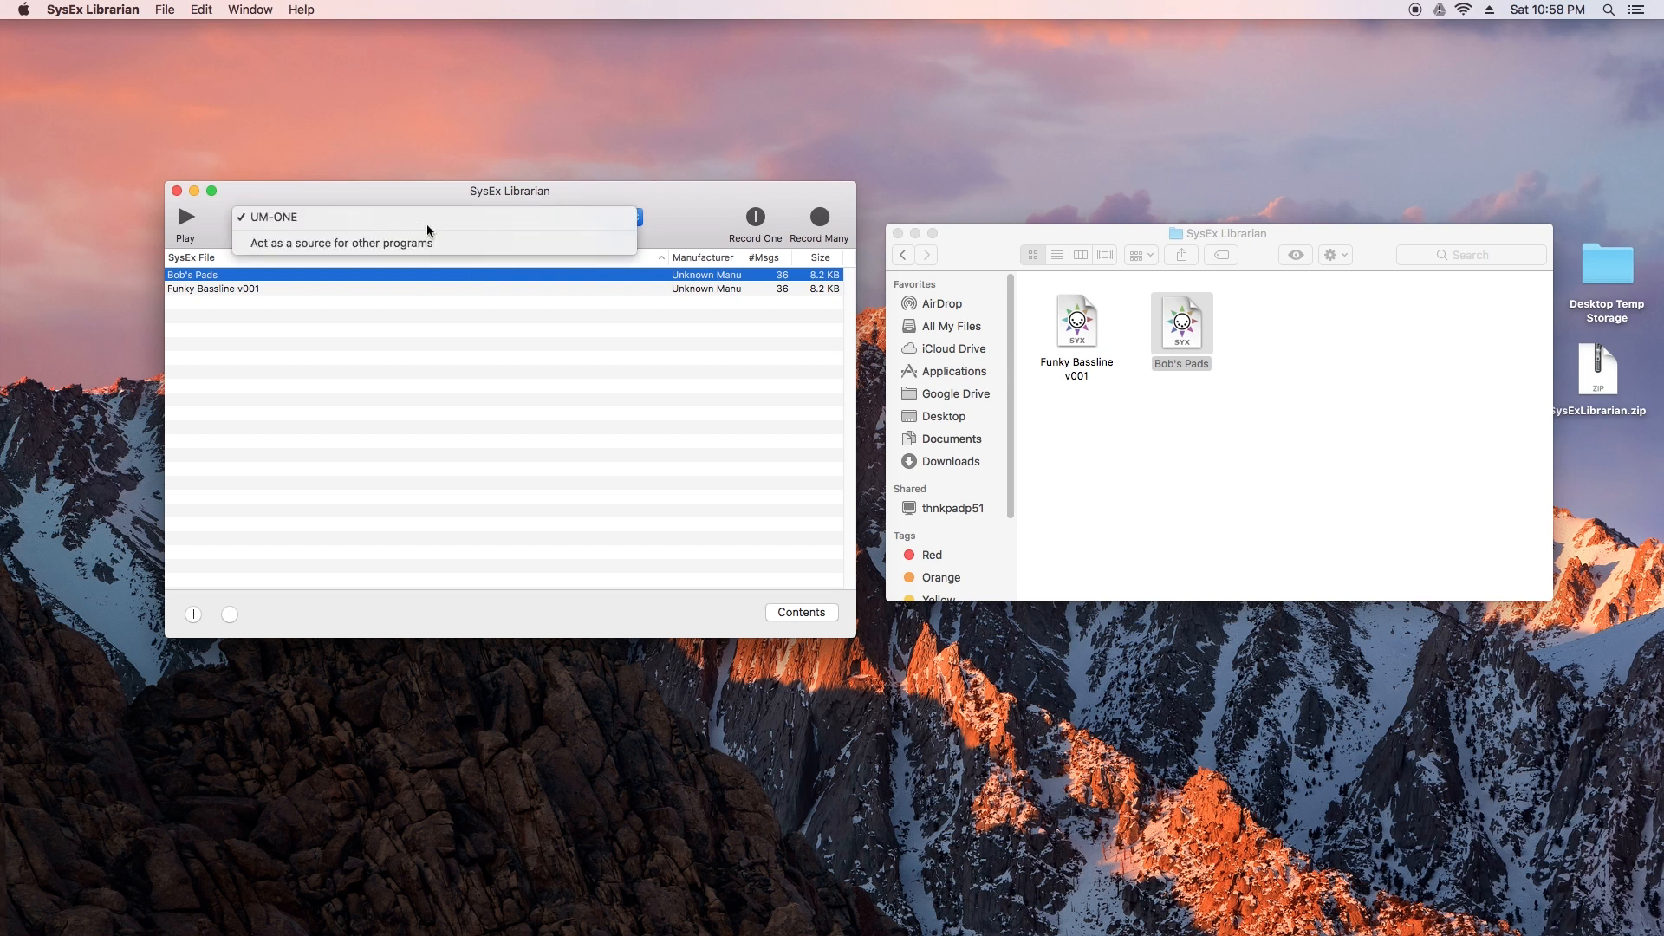
left_click(304, 211)
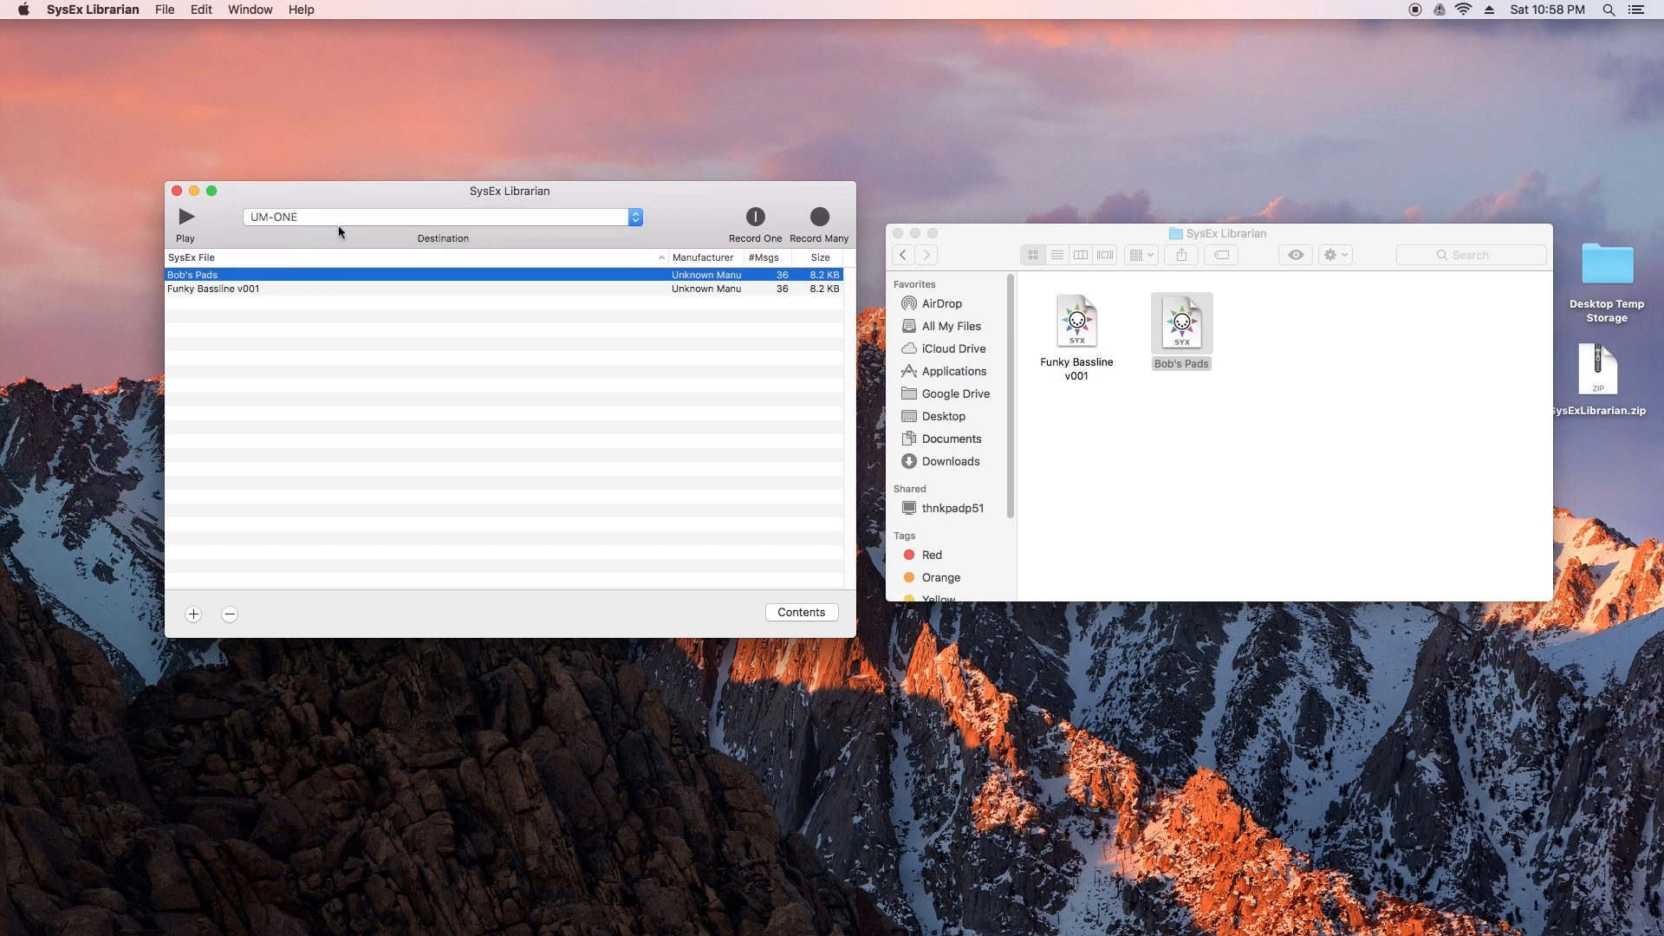
left_click(326, 288)
left_click(322, 275)
left_click(269, 289)
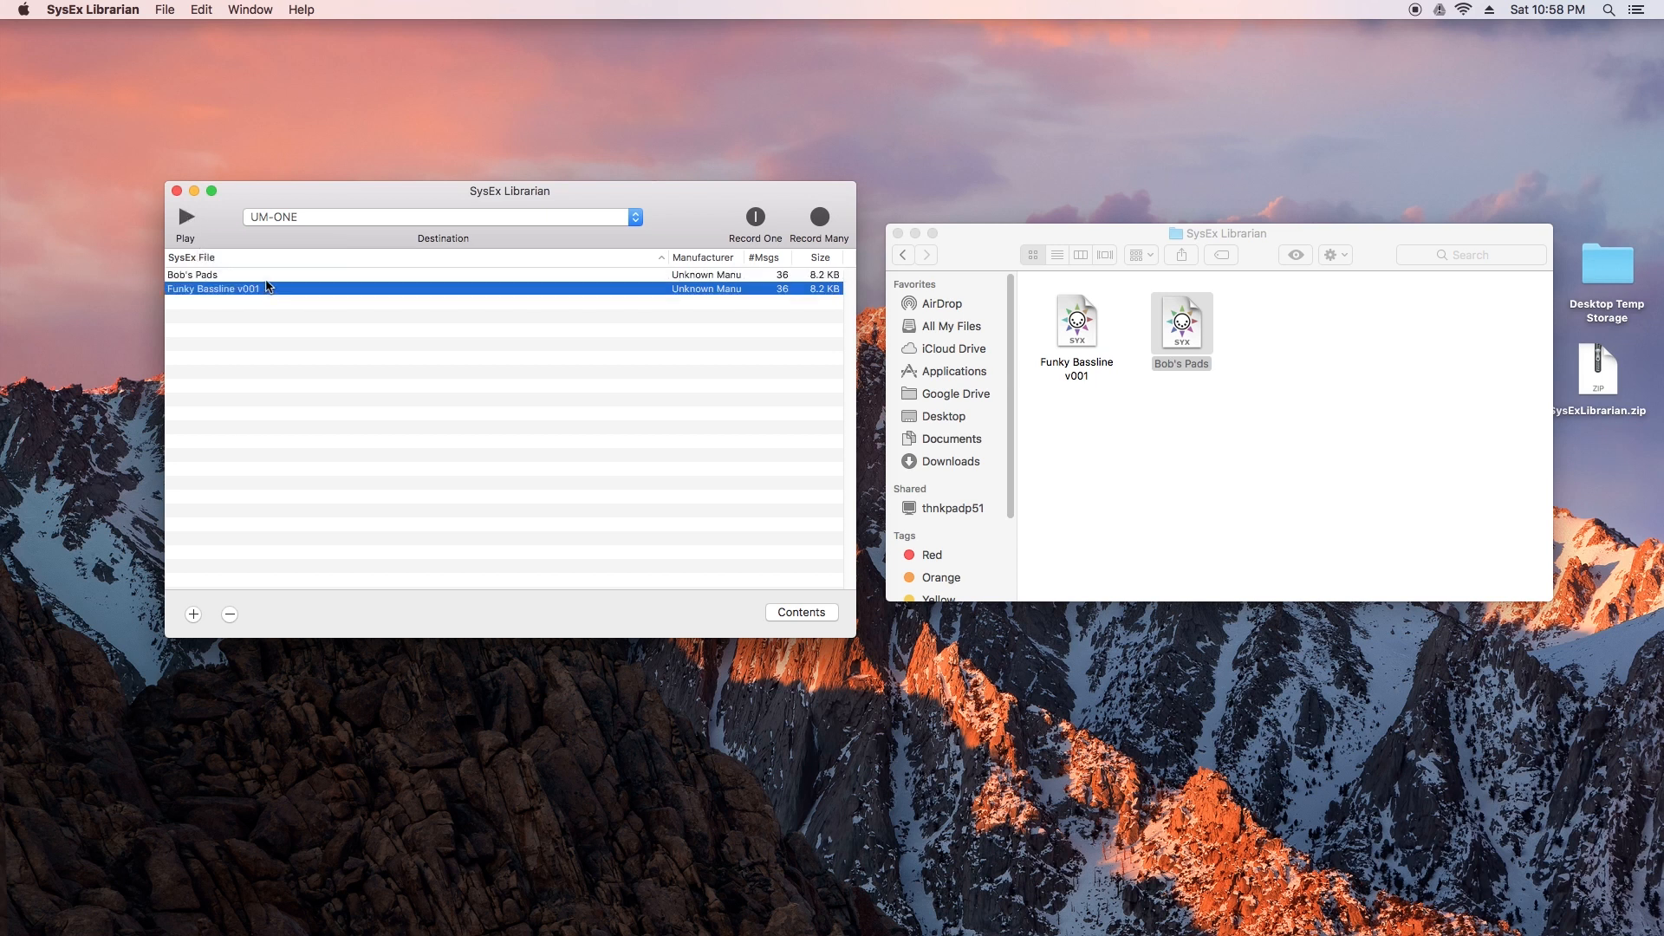
left_click(265, 275)
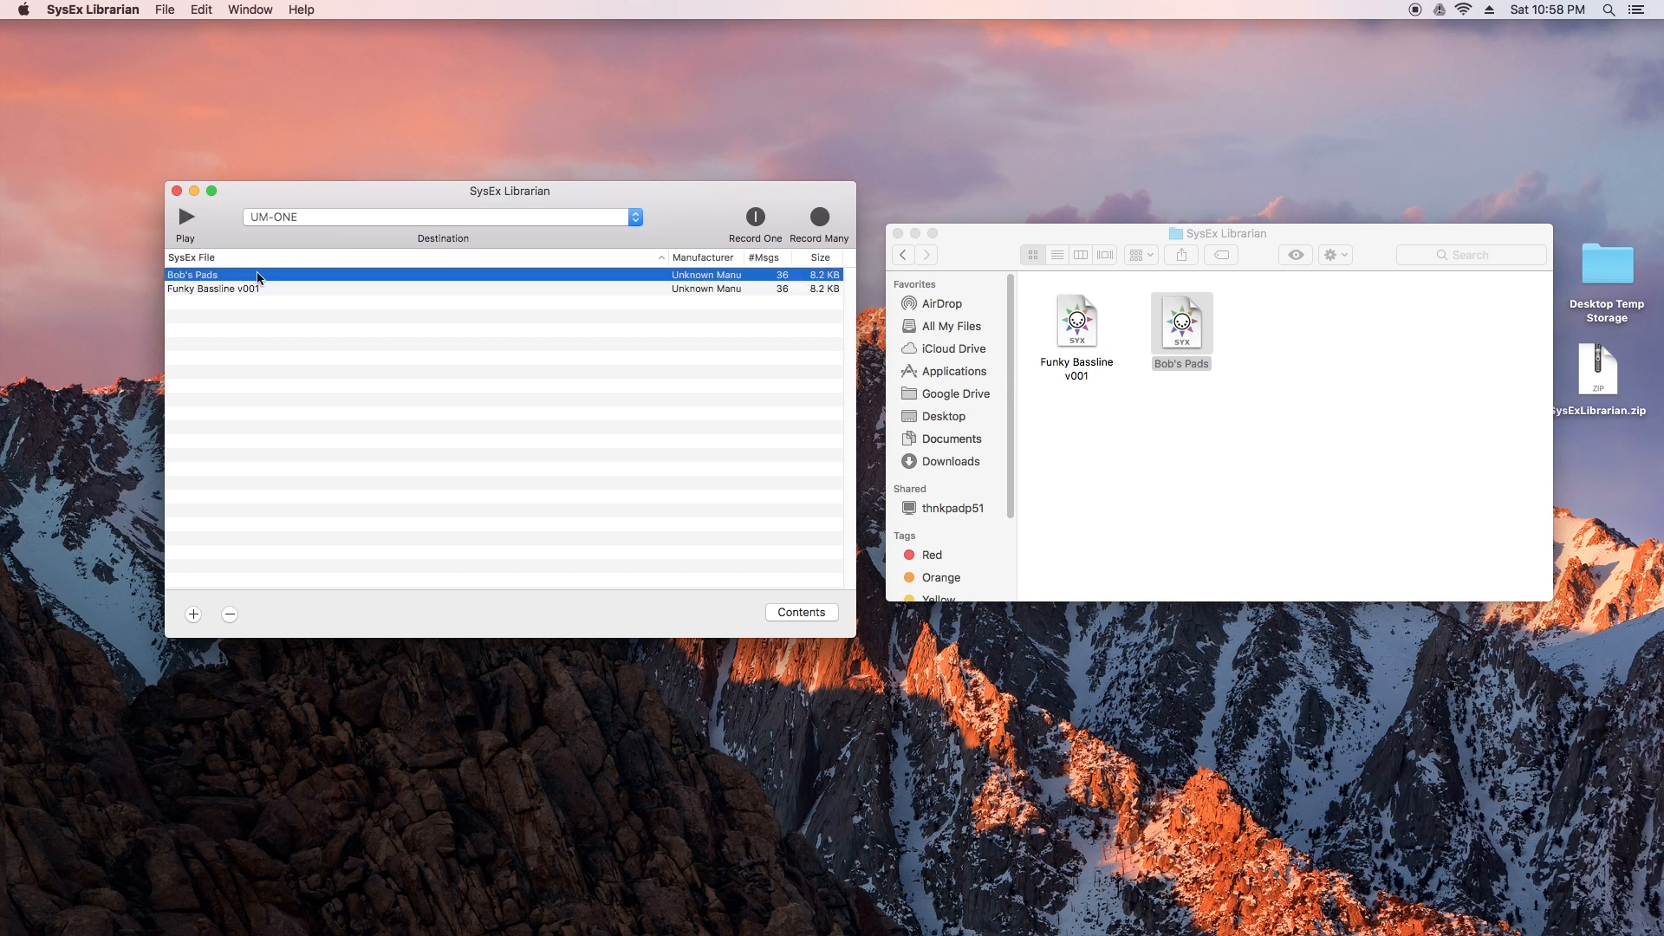
left_click(185, 218)
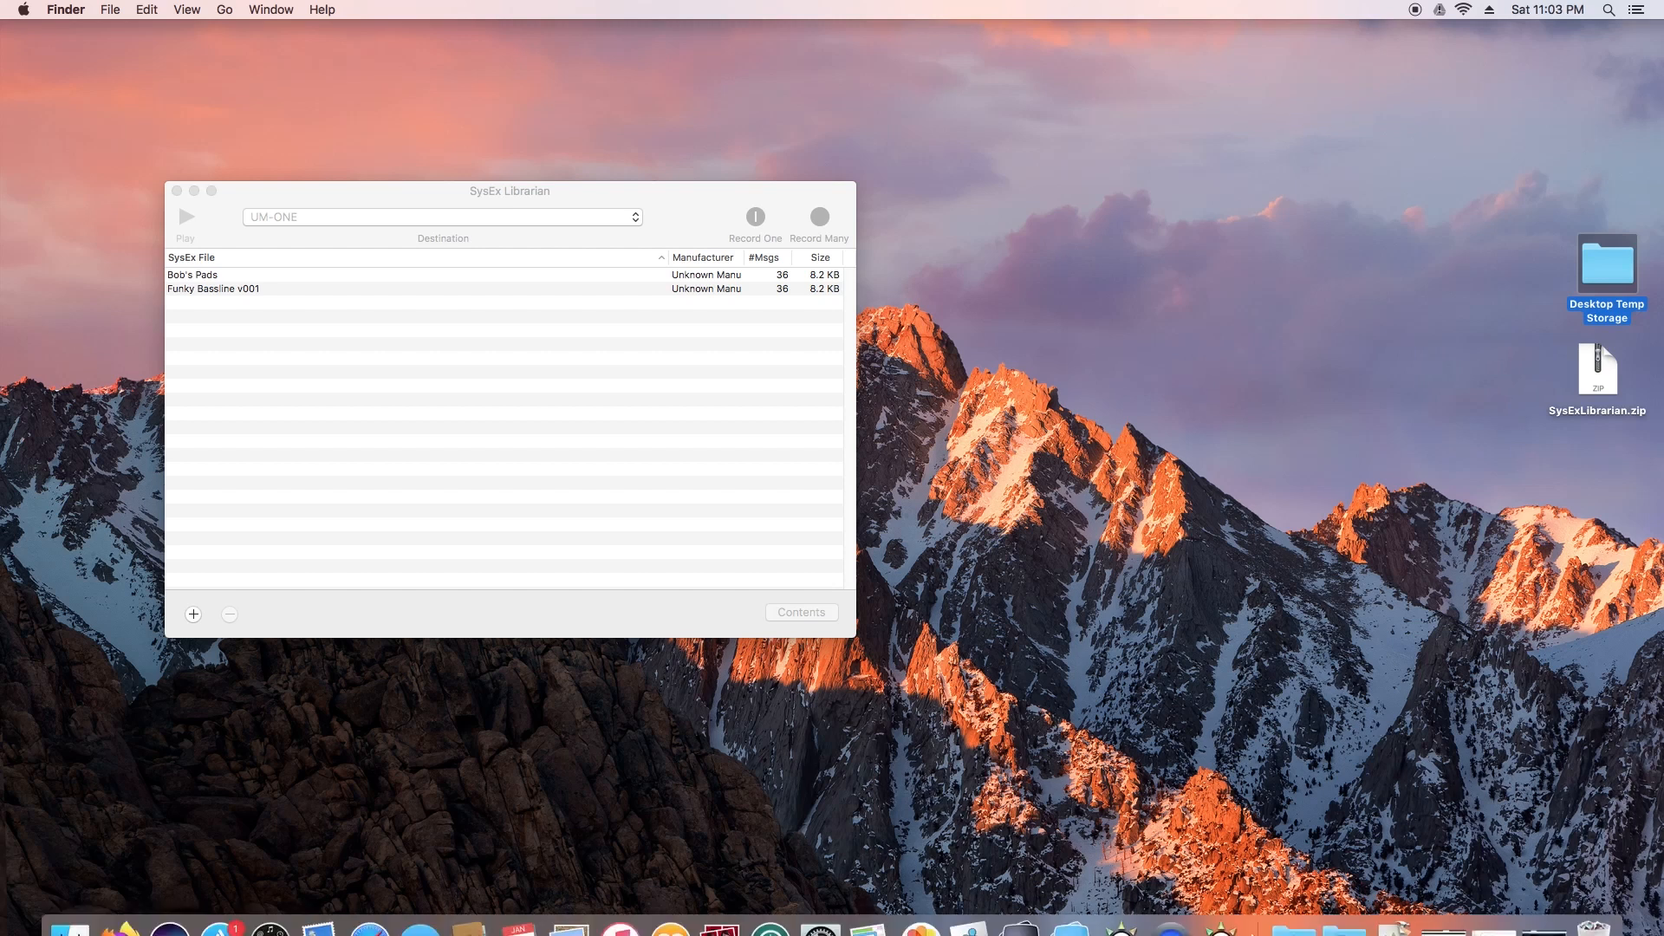
Step: Switch to Firefox and open the LIVEN 8bit warps firmware section on the Sonicware download page
left_click(121, 931)
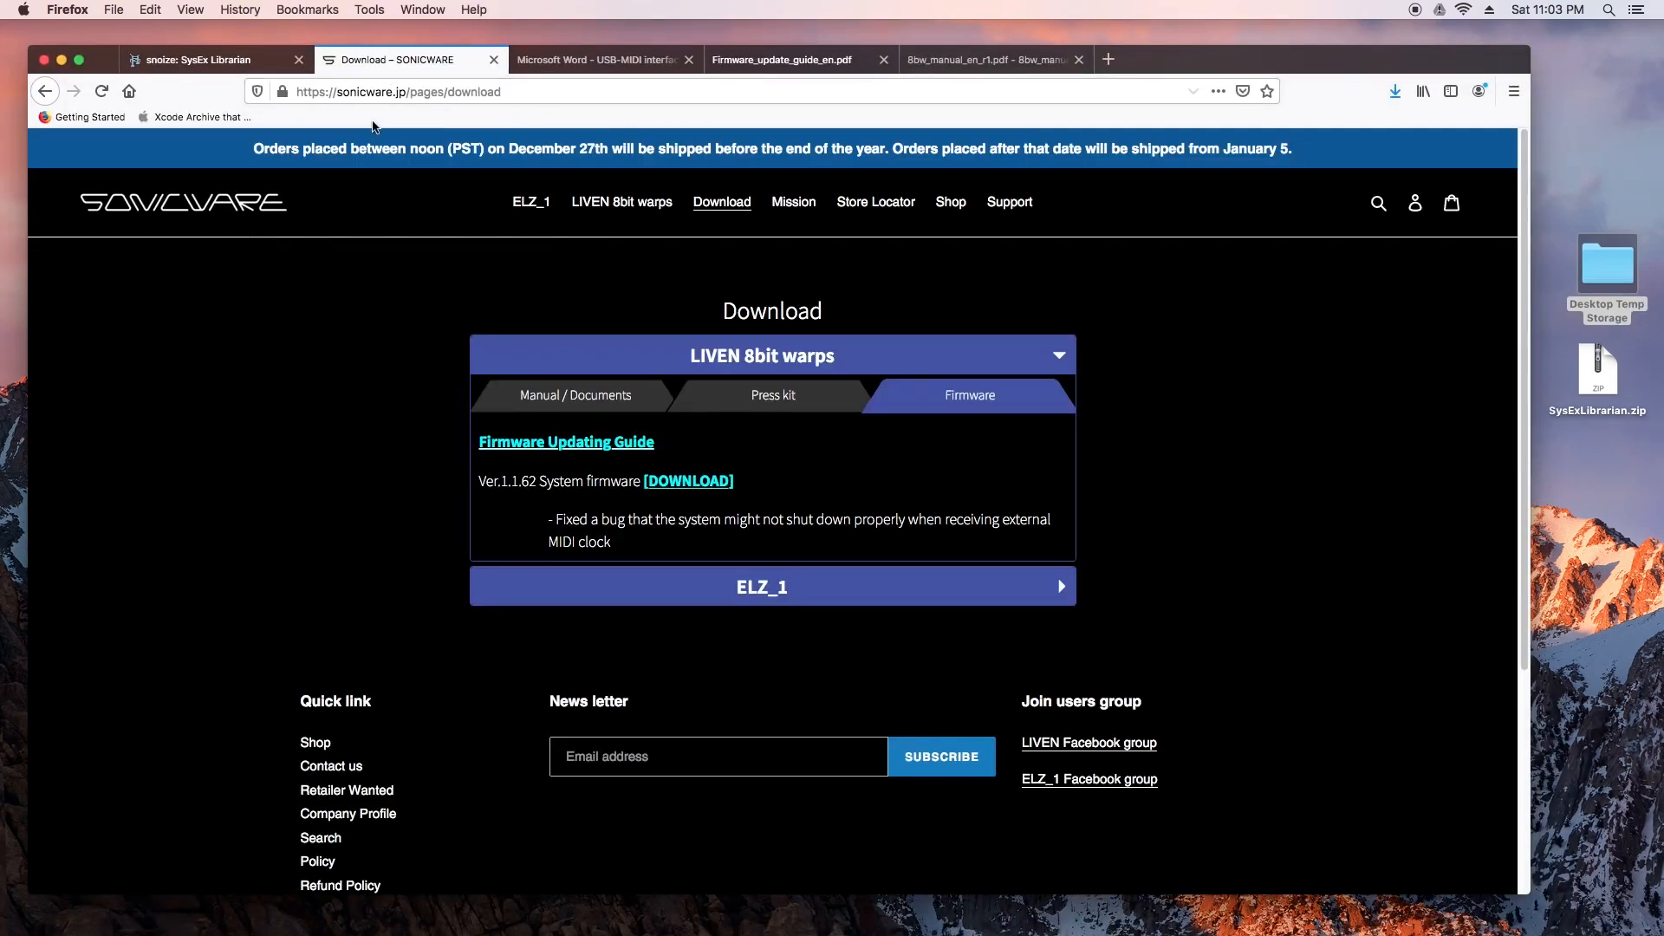
left_click(206, 208)
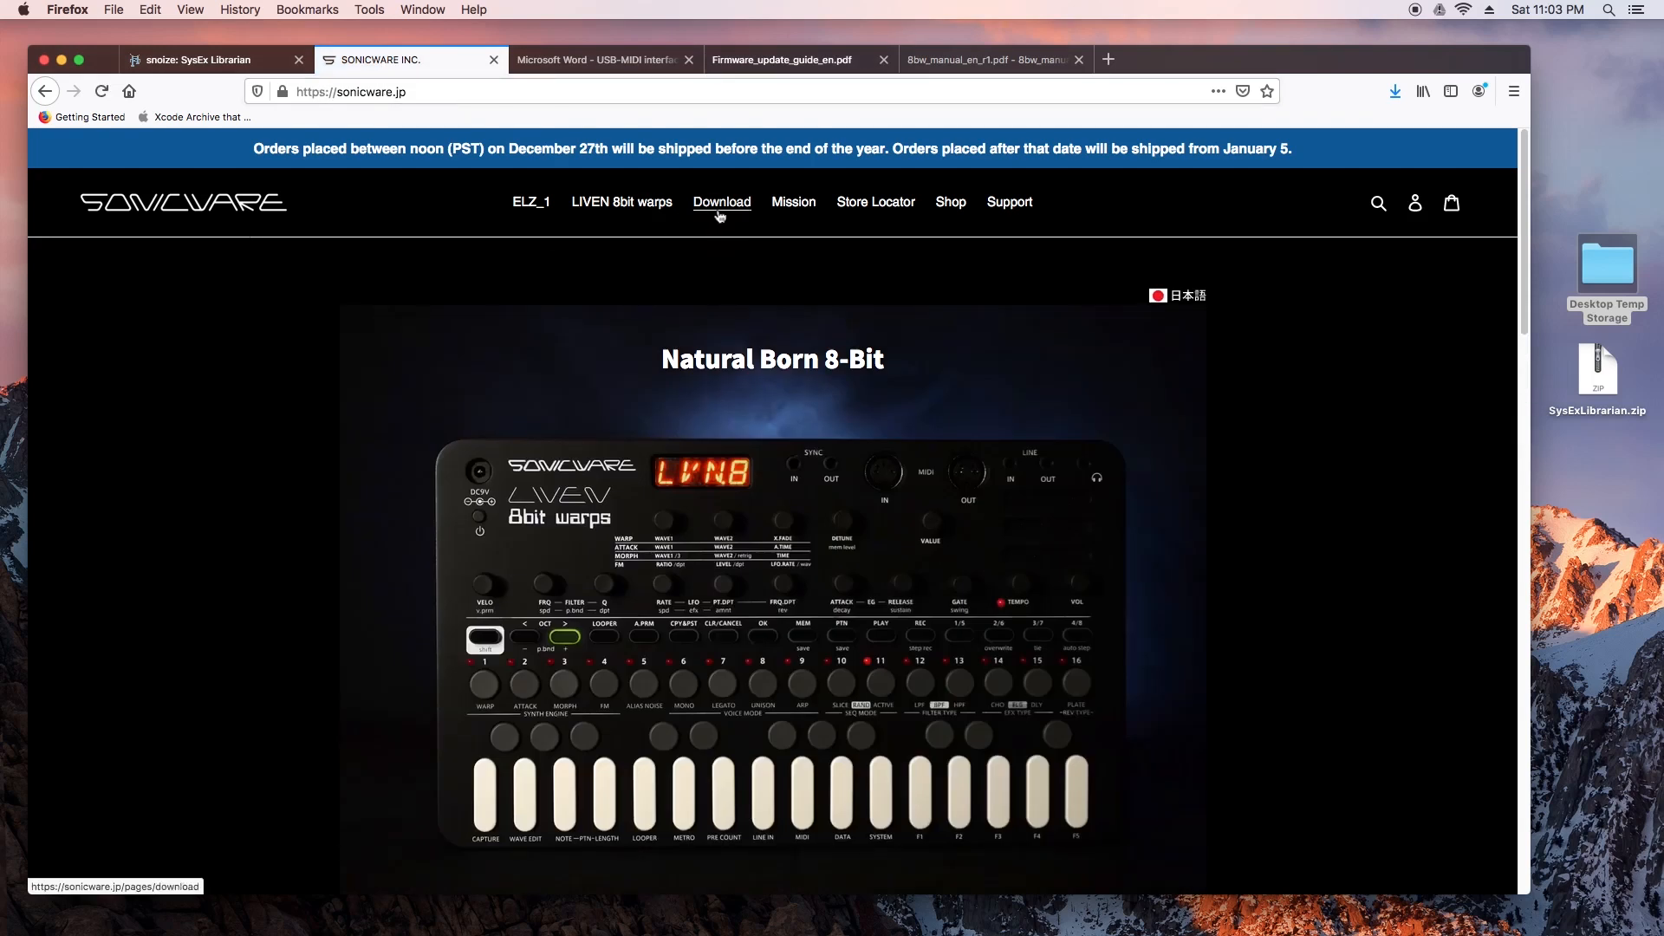
left_click(719, 214)
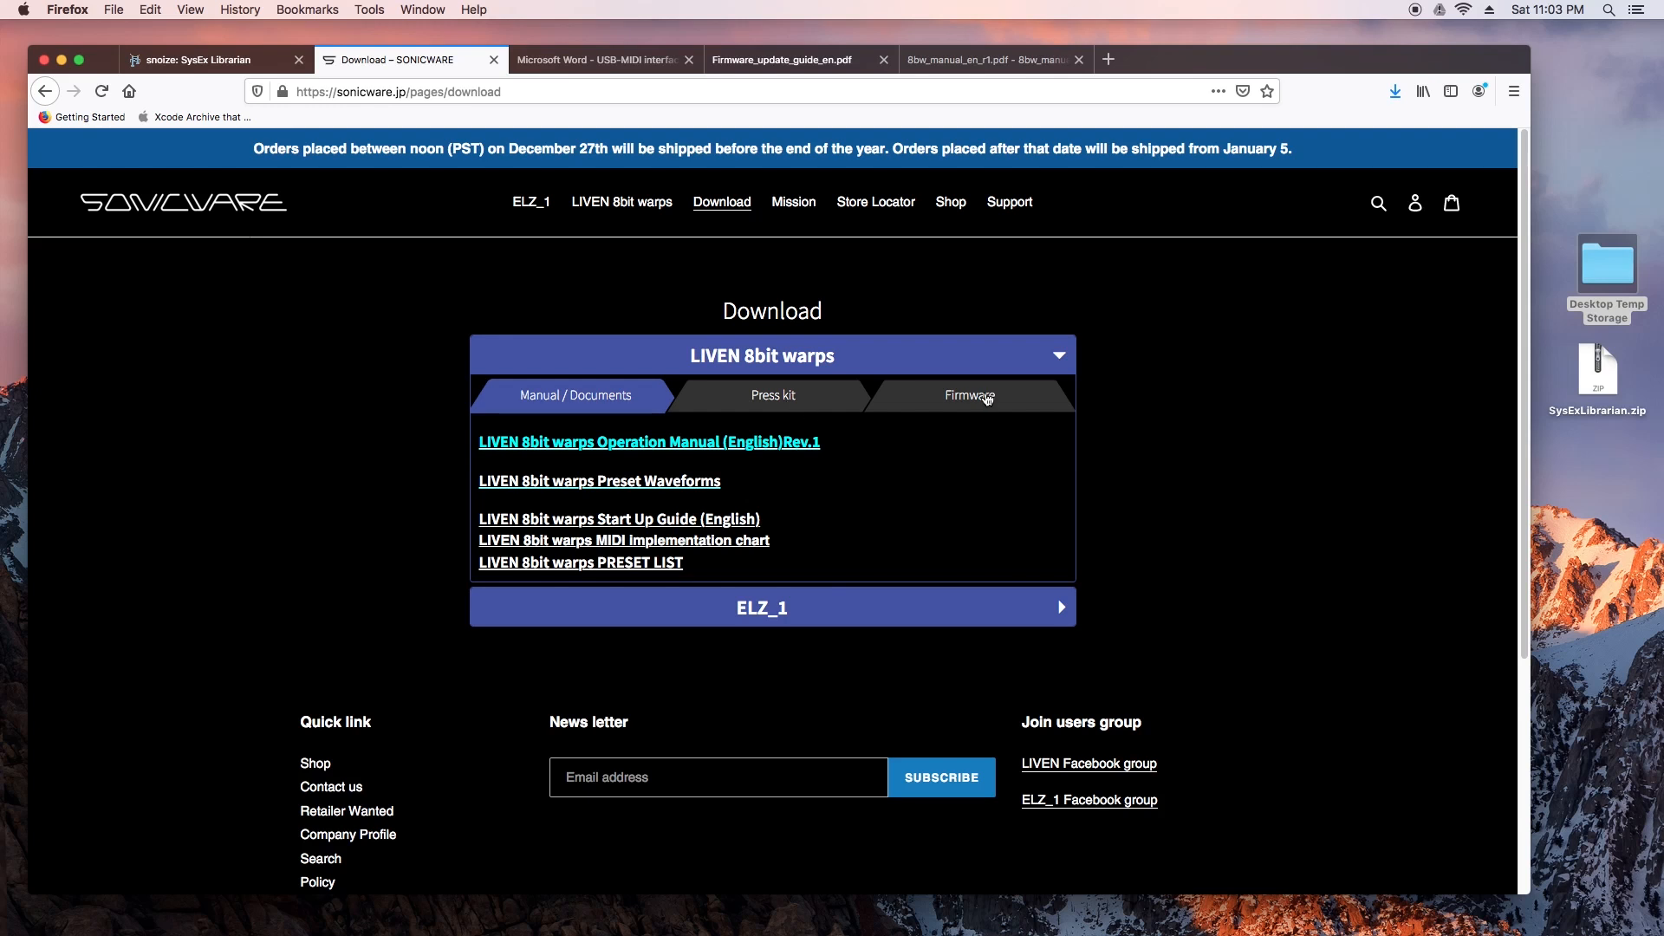
left_click(988, 399)
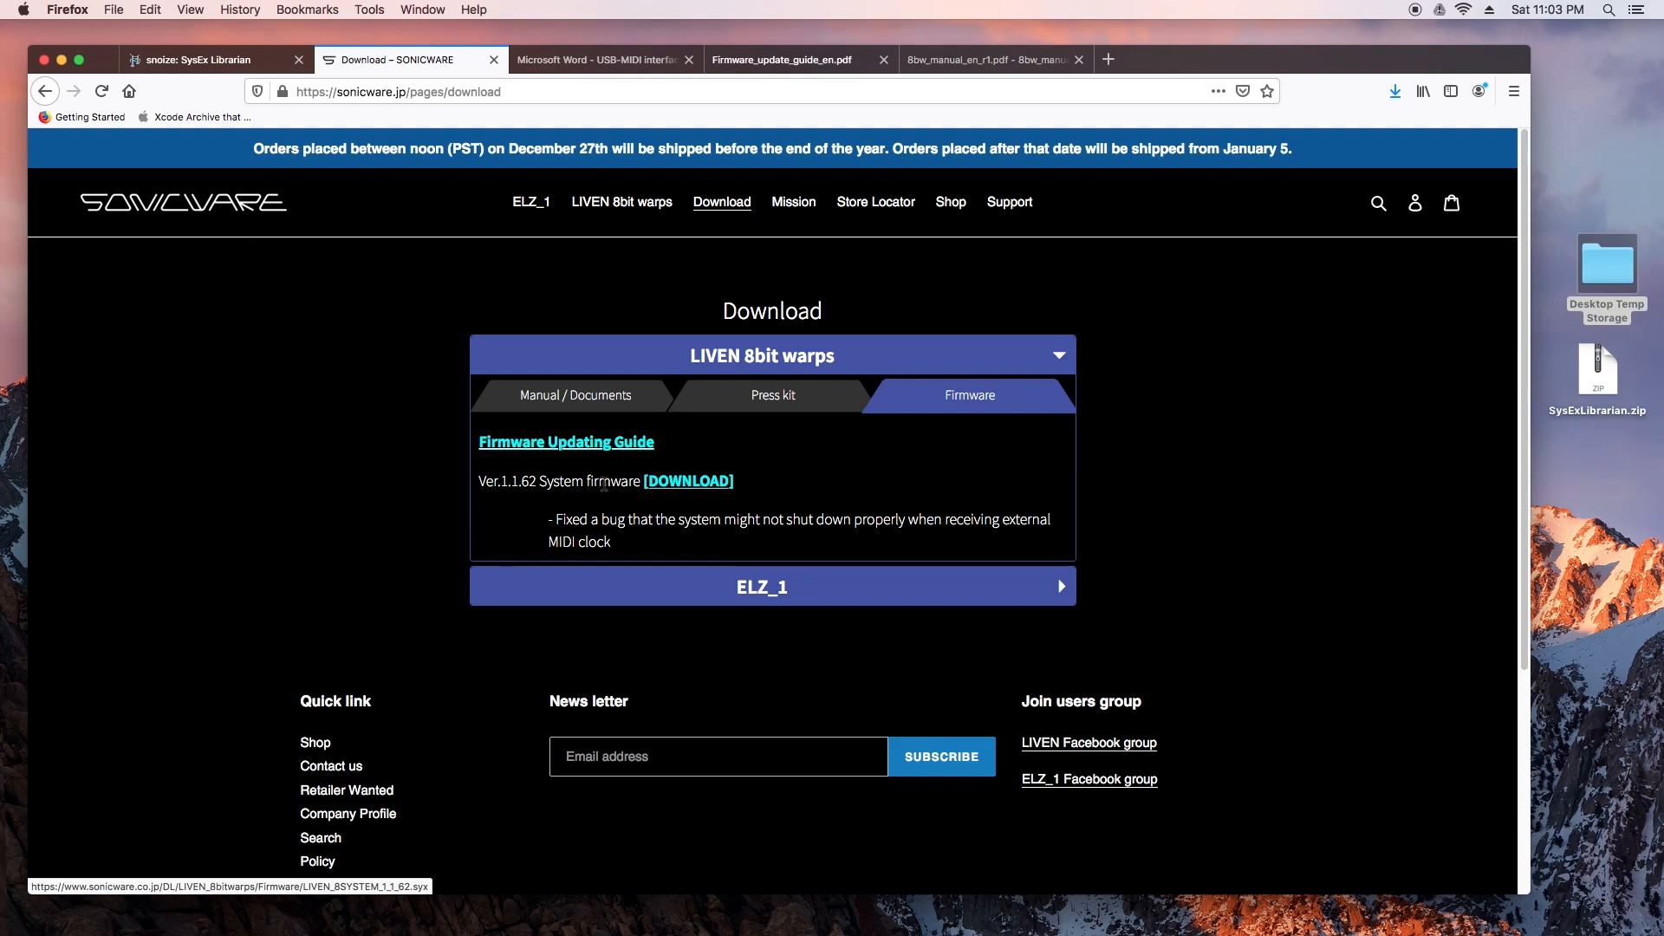
Step: Download the Ver.1.1.62 system firmware and save it as the file LIVEN_8SYSTEM_1_1_62.syx
left_click(680, 488)
left_click(477, 465)
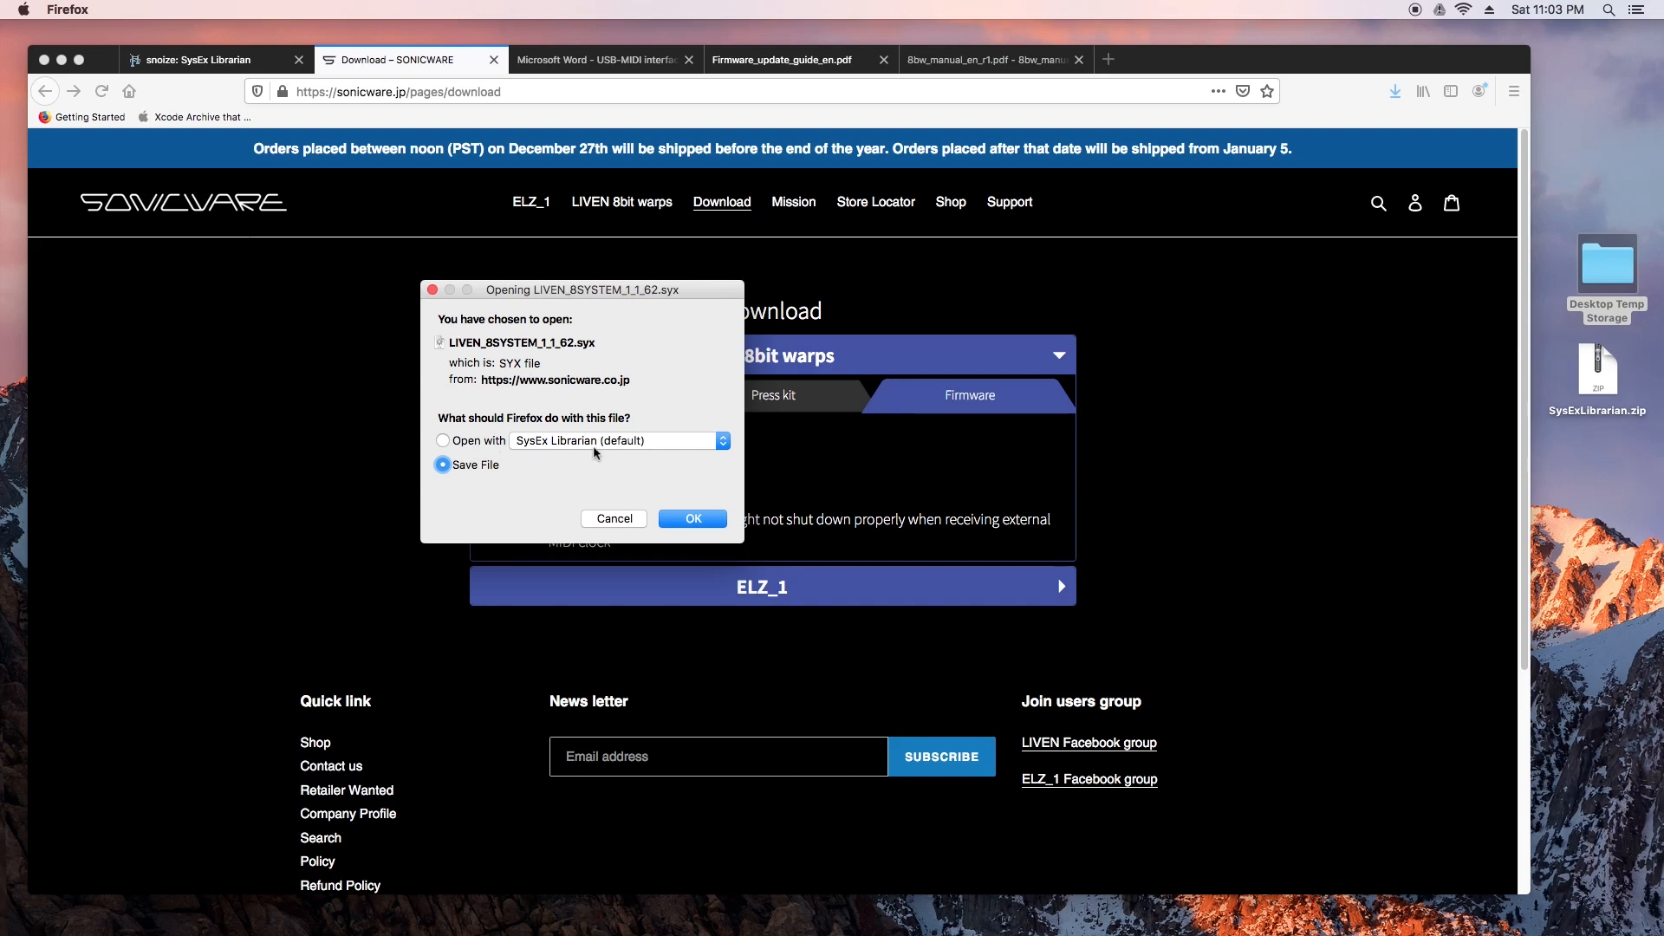
left_click(698, 518)
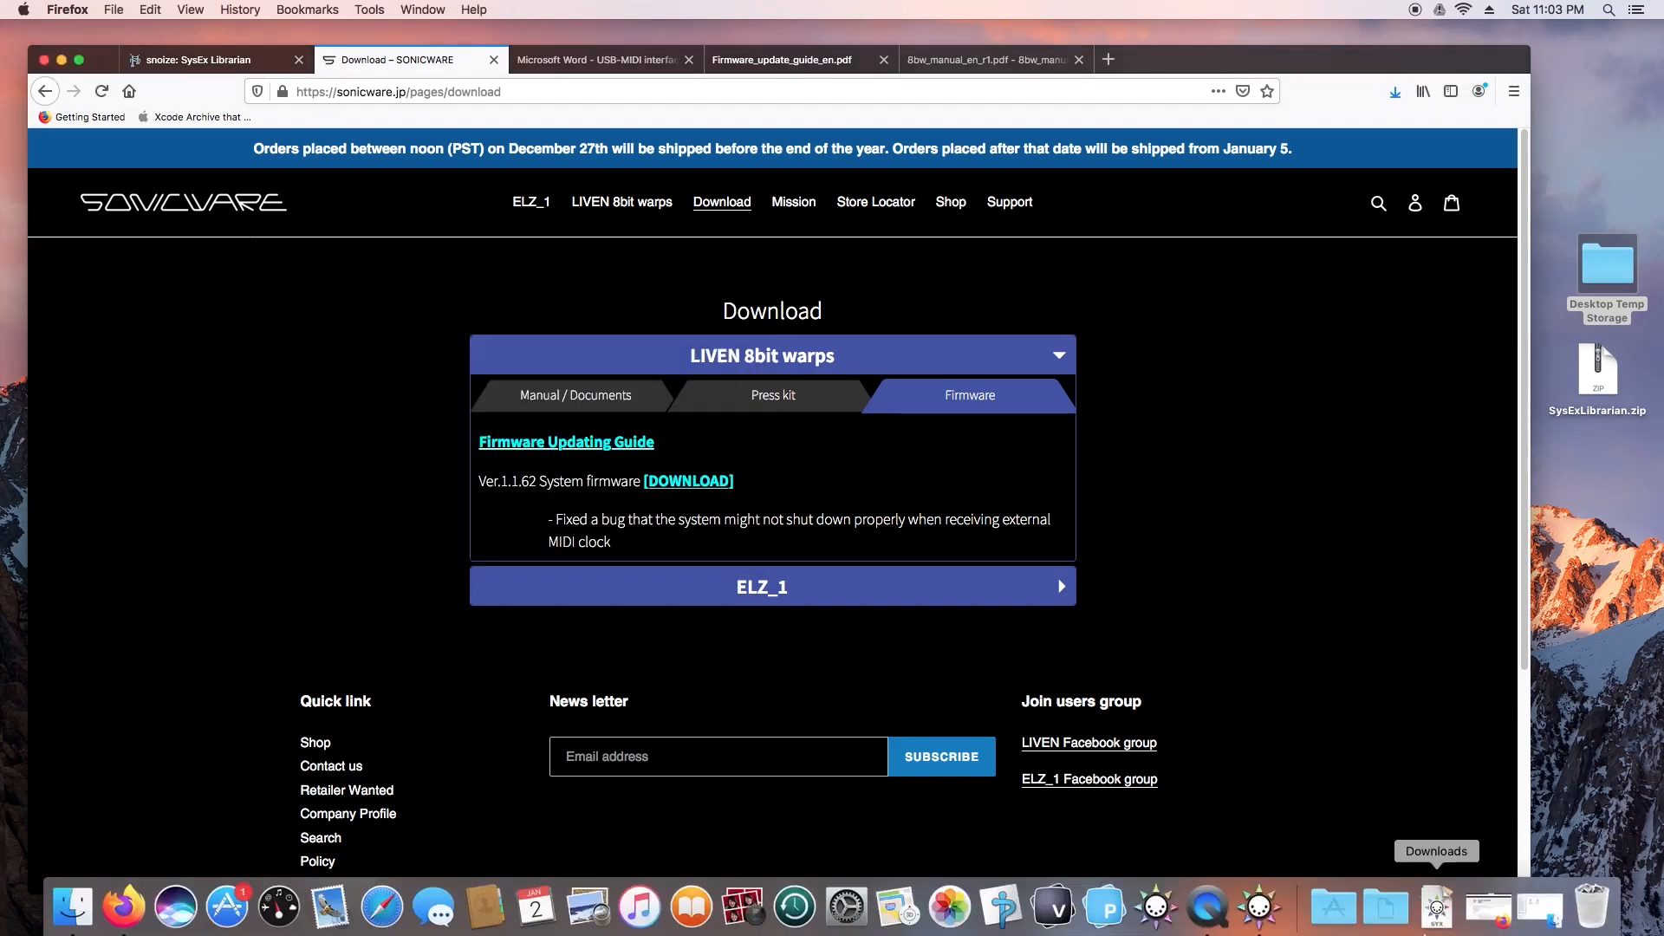
Step: Open the SysEx Librarian folder from Documents in a Finder window and reposition it over the browser
mouse_move(1435, 934)
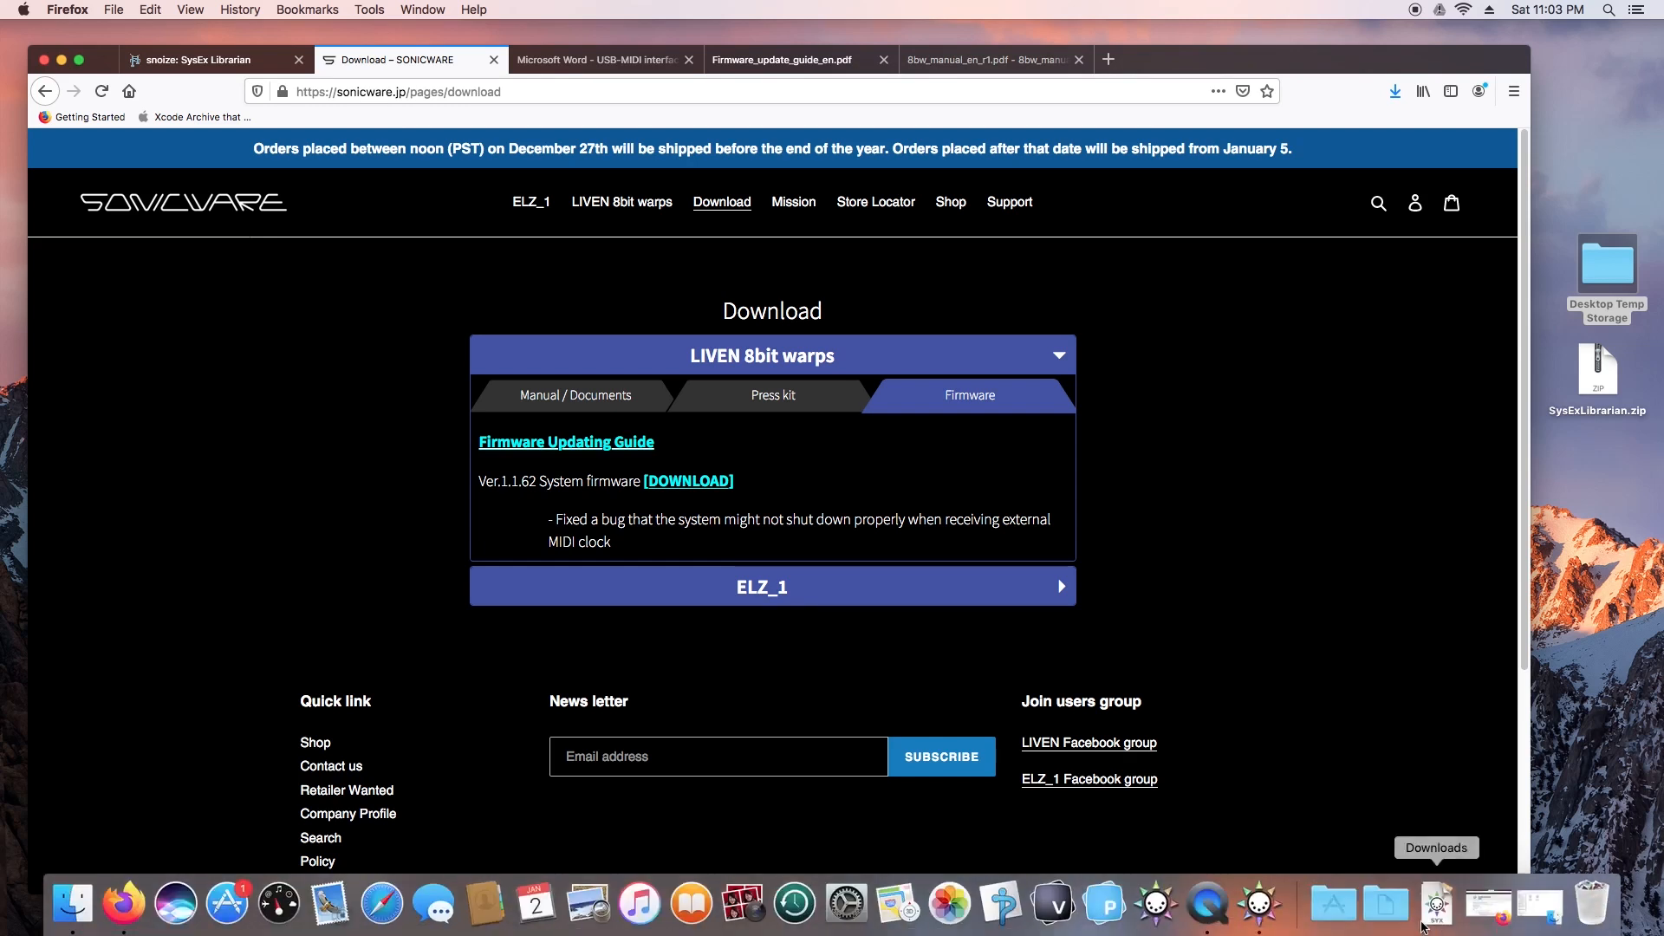
left_click(1387, 905)
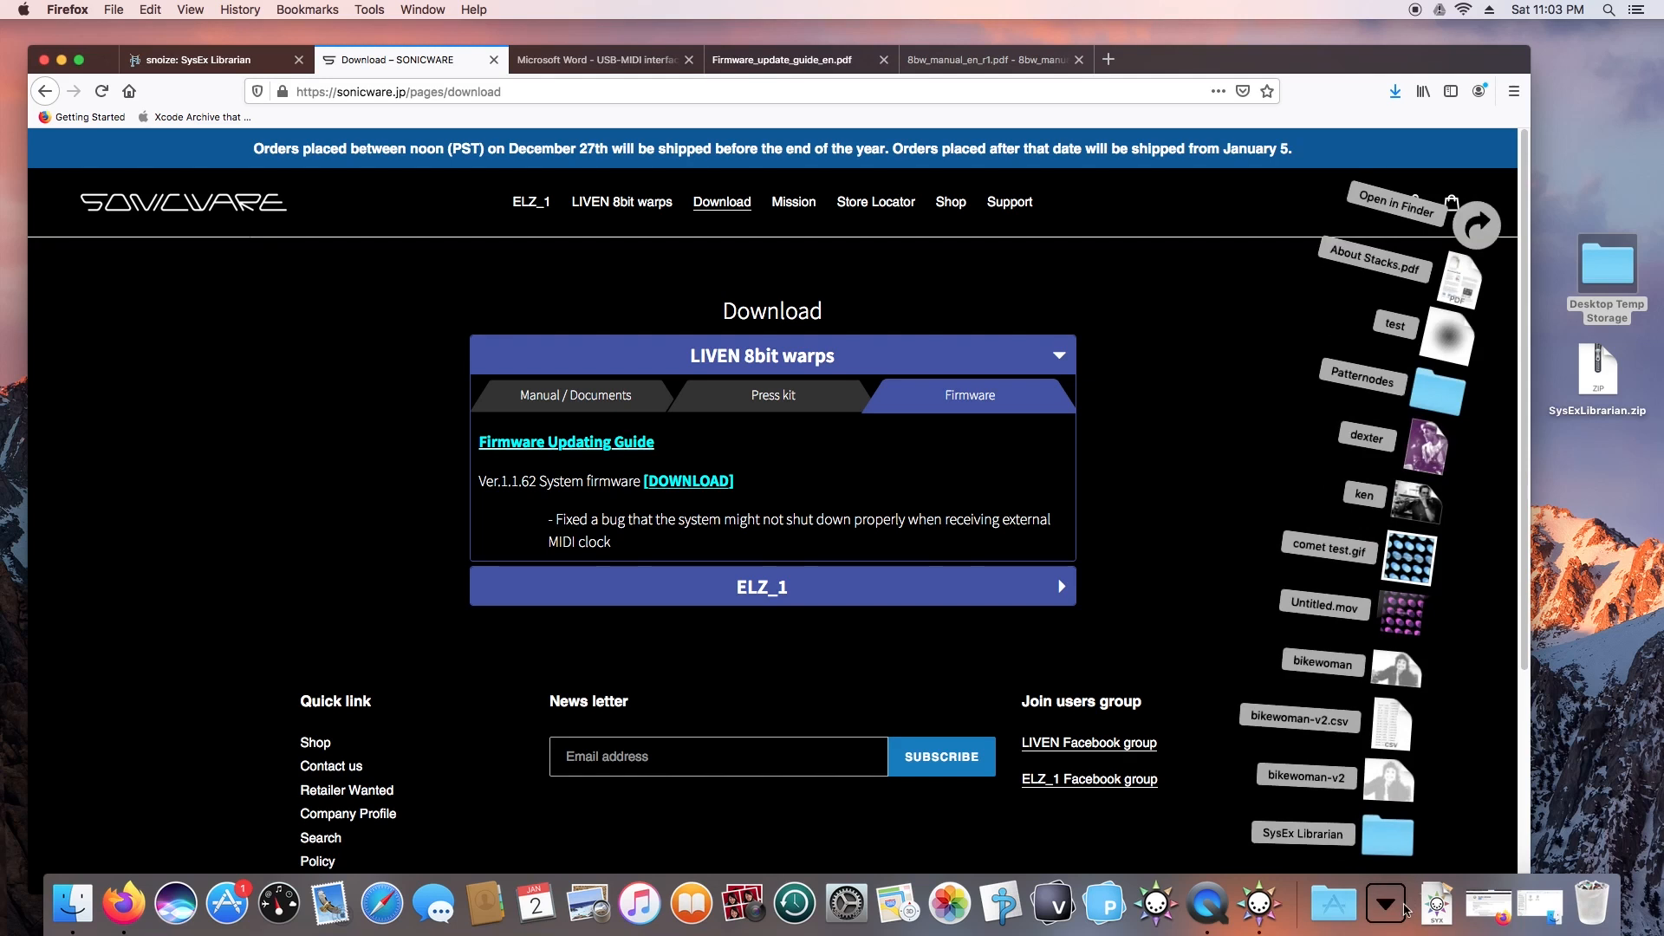
left_click(1404, 907)
left_click(1405, 907)
left_click(1389, 835)
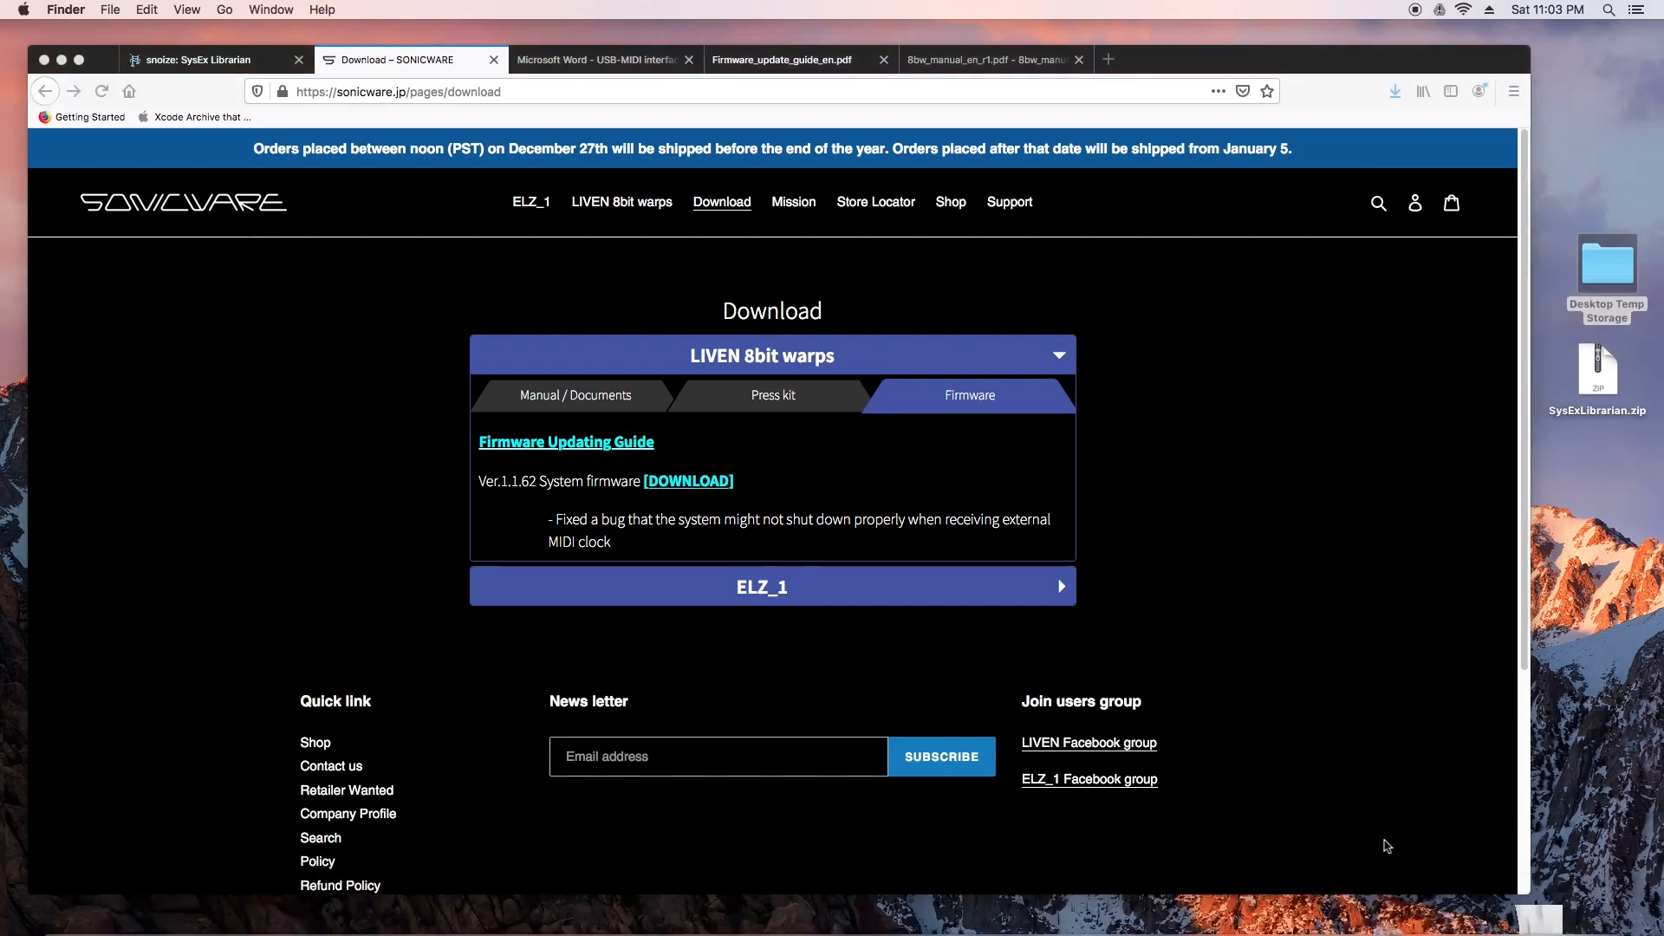
left_click_drag(1276, 253, 1005, 506)
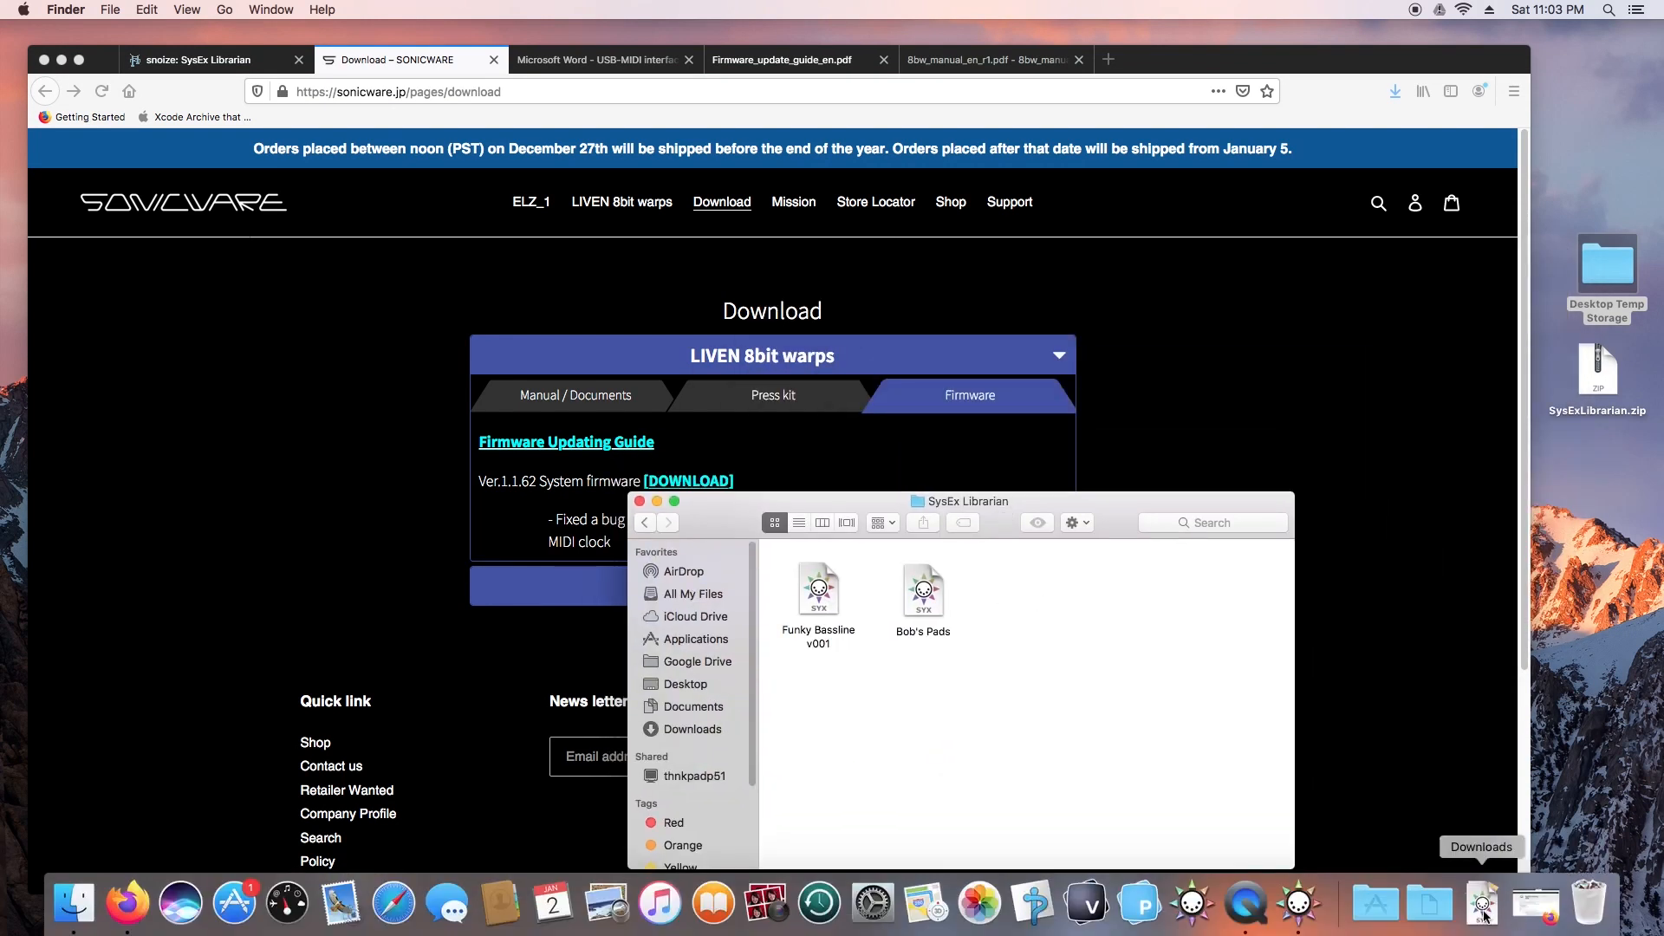
Step: Move LIVEN_8SYSTEM_1_1_62.syx from Downloads into the SysEx Librarian folder, beside the Bob's Pads file
left_click(1482, 906)
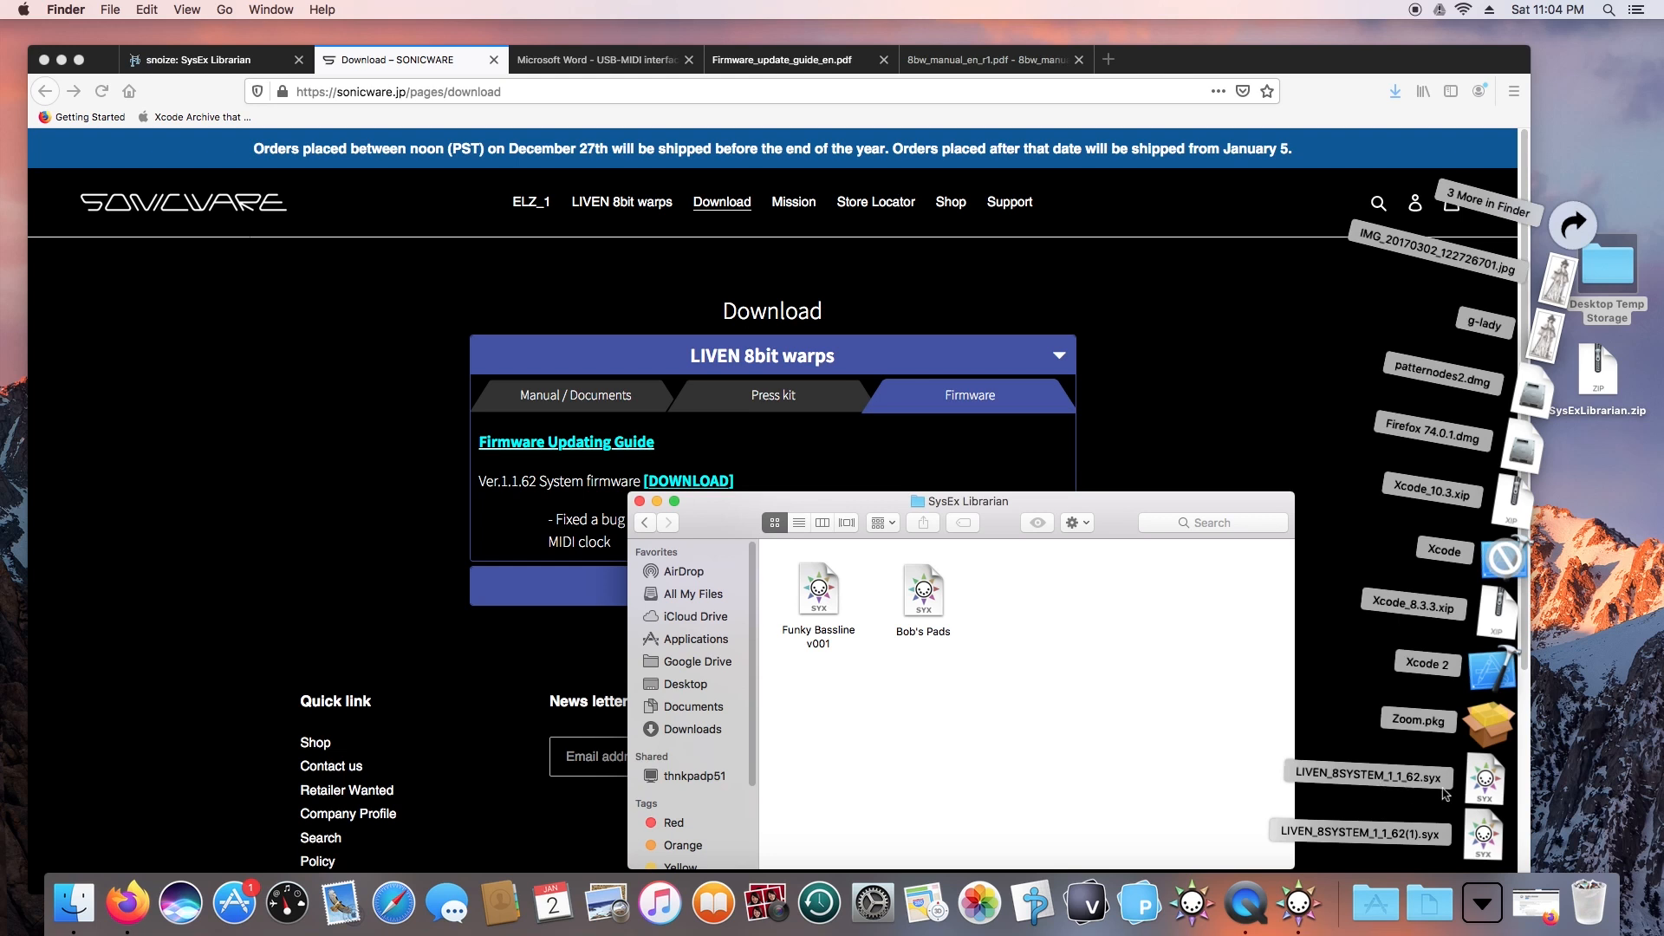
left_click_drag(1484, 787, 1015, 607)
left_click_drag(996, 501, 1007, 405)
left_click_drag(1024, 530, 1025, 518)
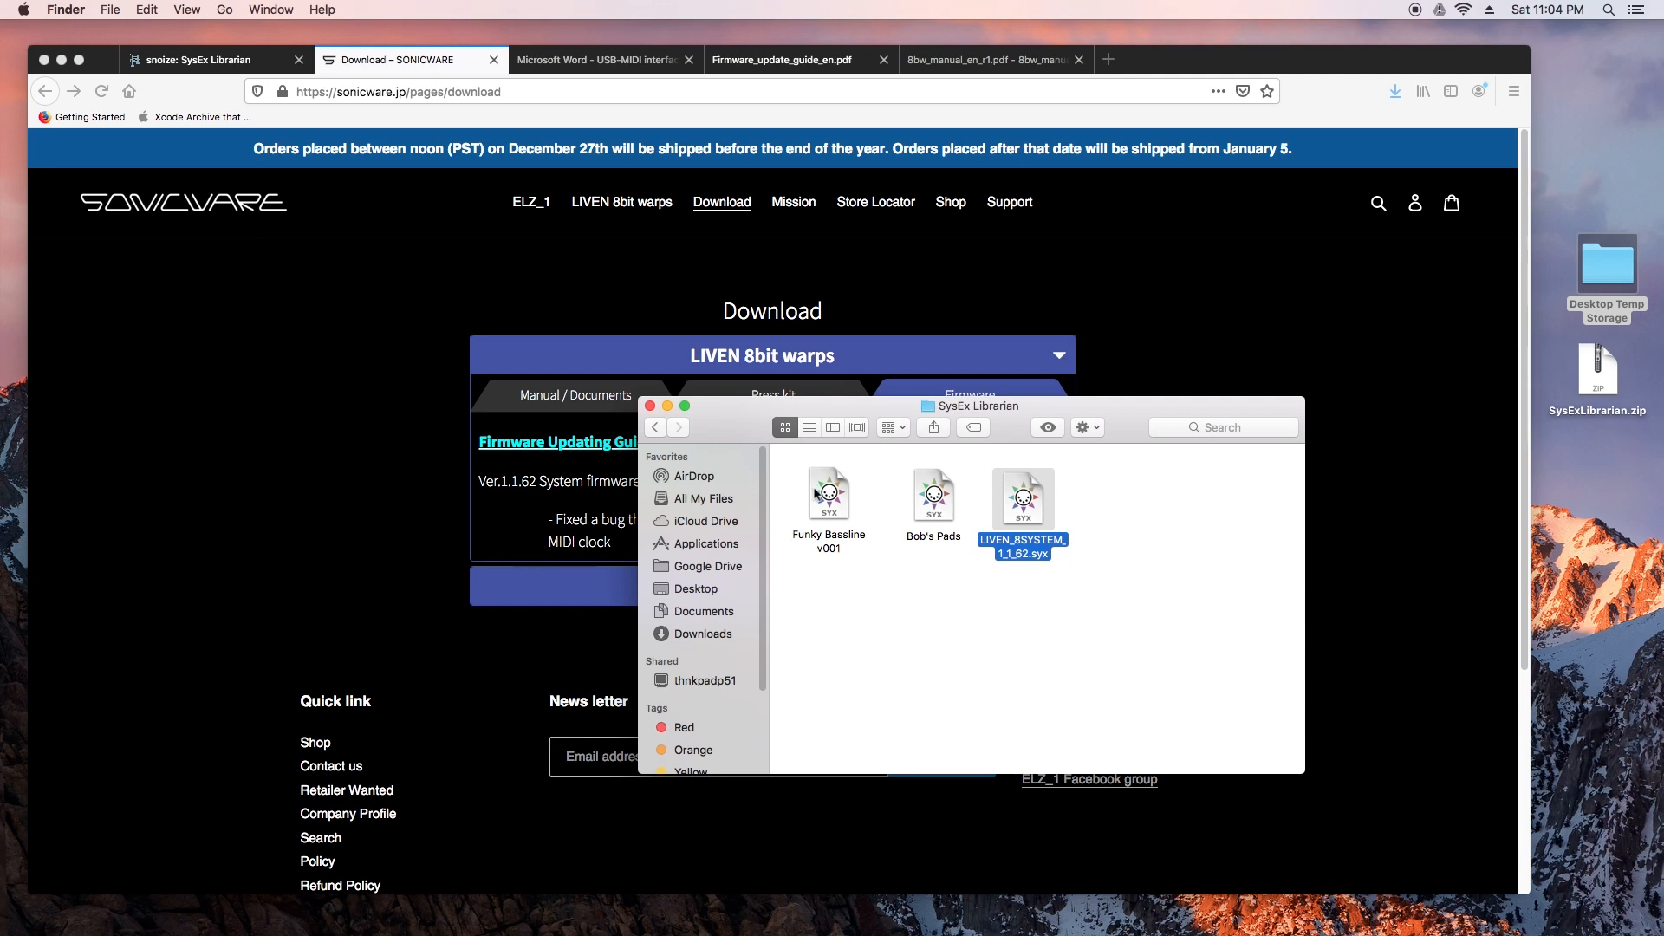
Step: Go to Documents and reopen the SysEx Librarian folder to check where the firmware file is stored
left_click(693, 612)
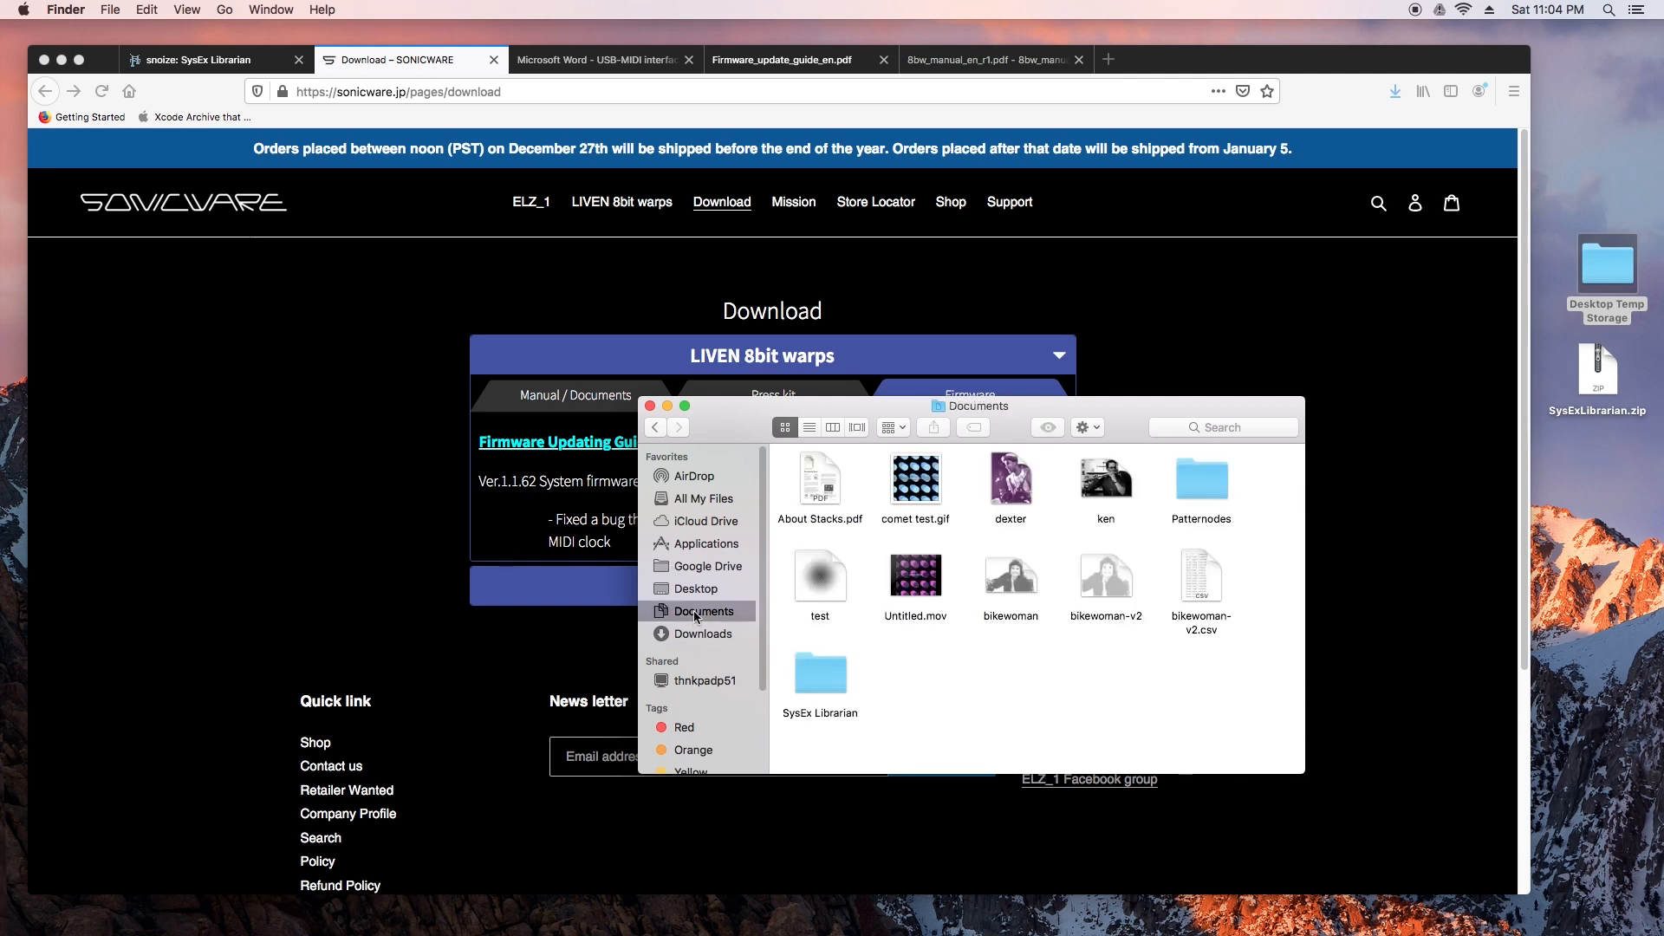
double_click(830, 675)
left_click(1055, 516)
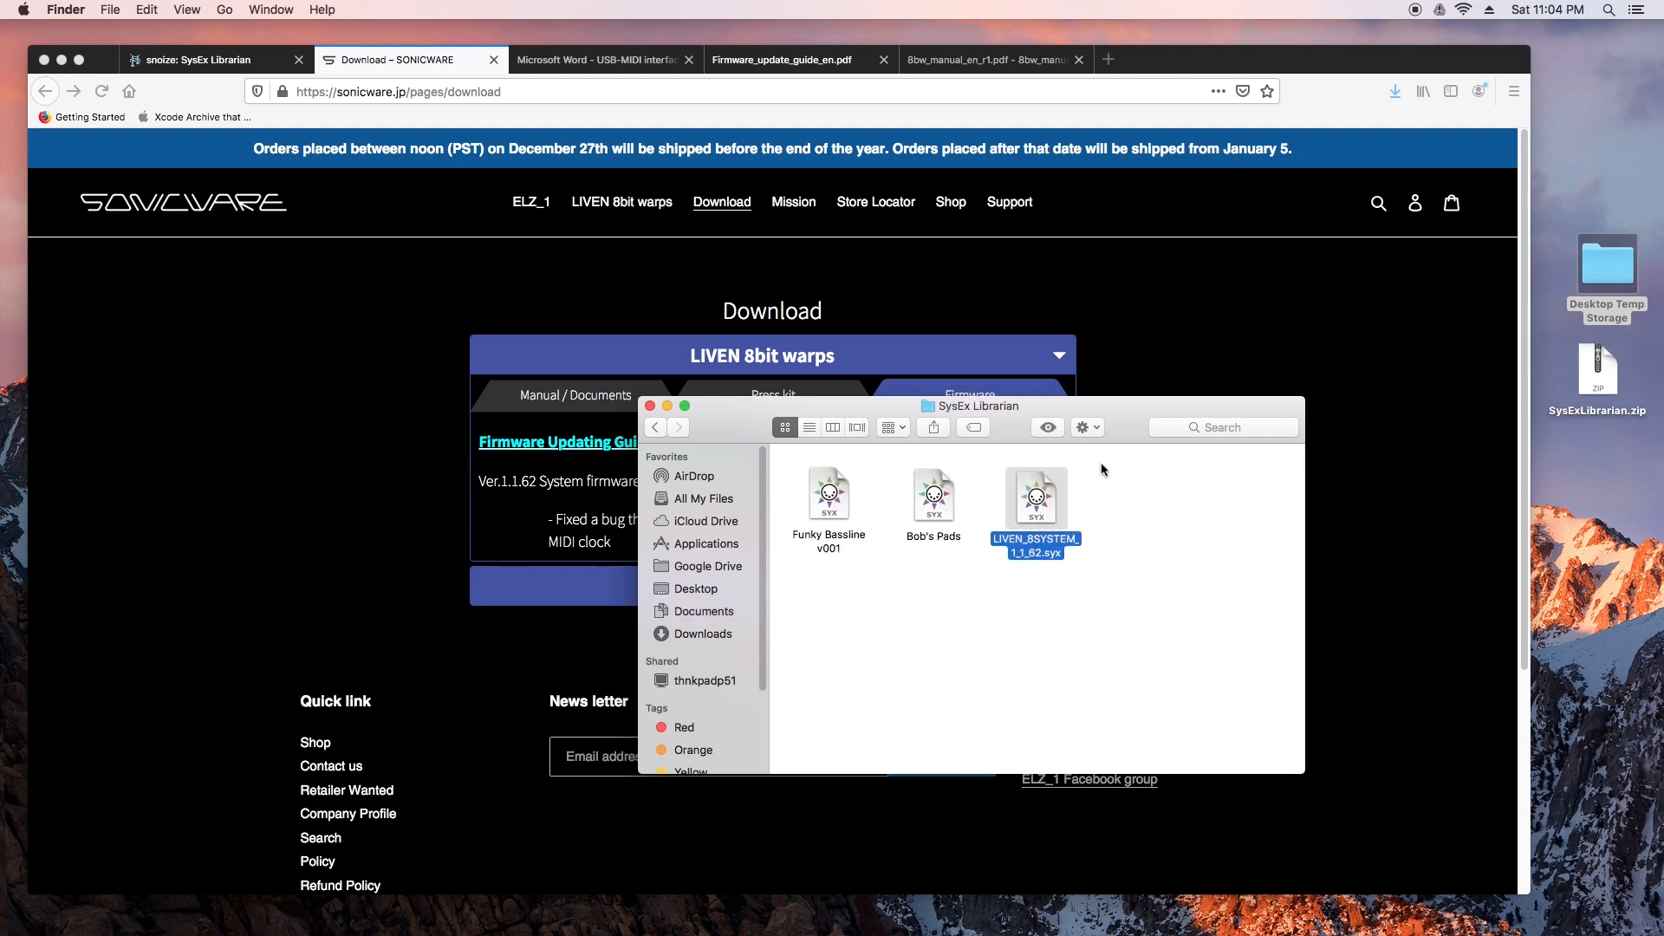
Step: Minimize the Firefox window, place the Finder window beside SysEx Librarian, and switch to SysEx Librarian
left_click(61, 61)
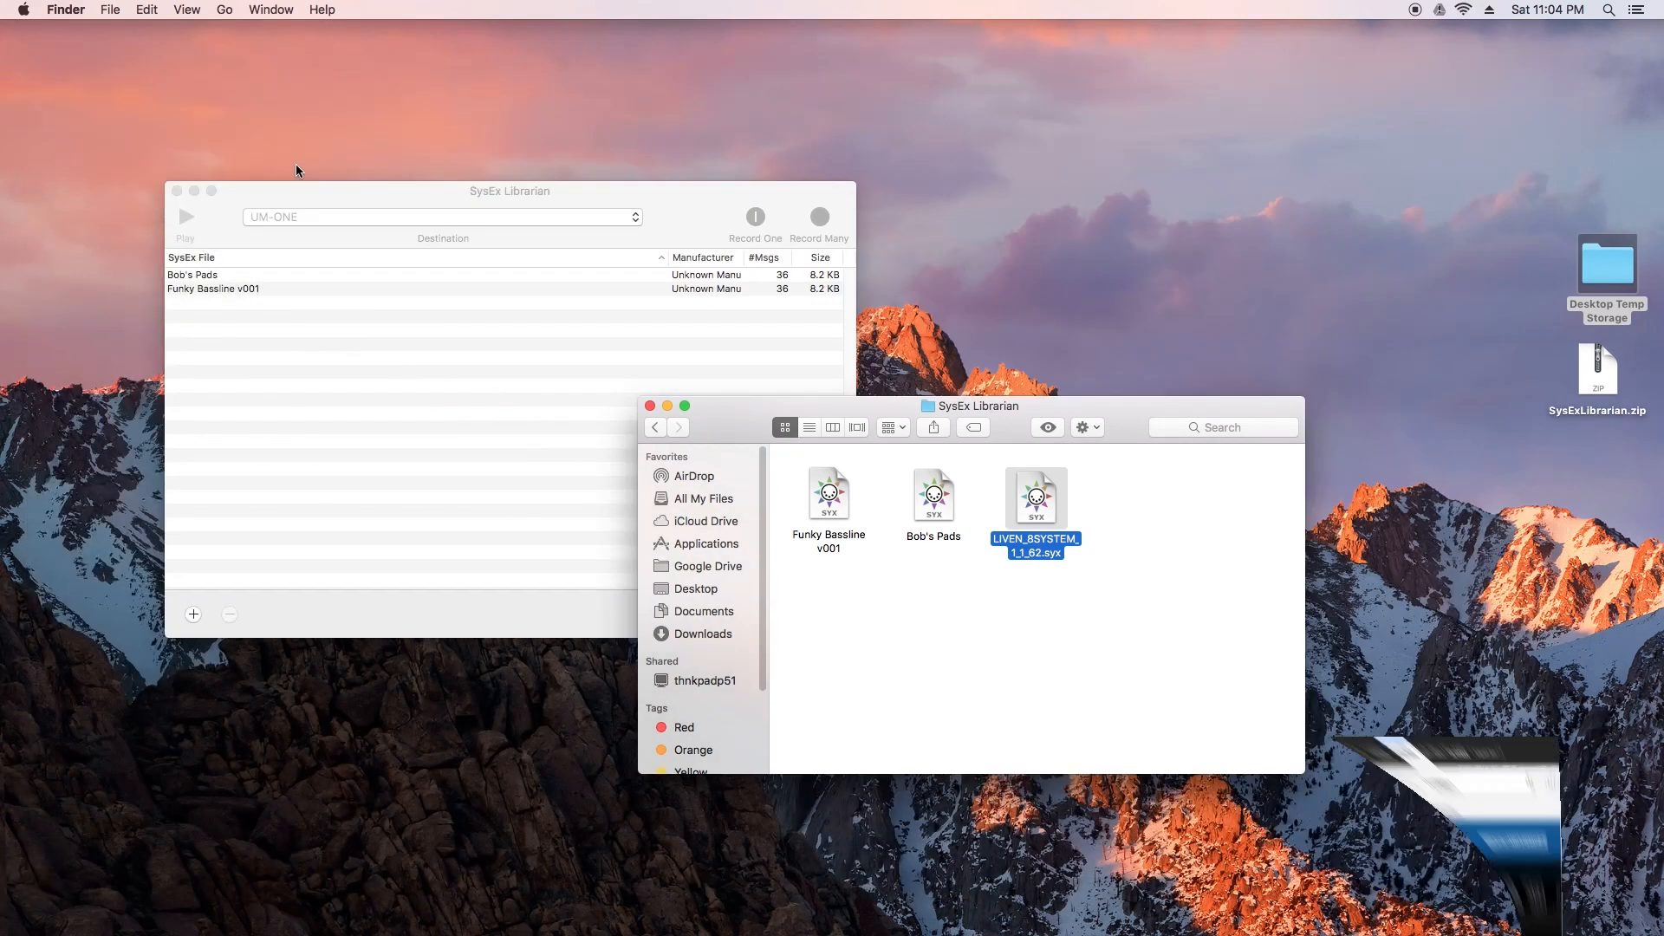
left_click_drag(885, 405, 1126, 245)
left_click(586, 198)
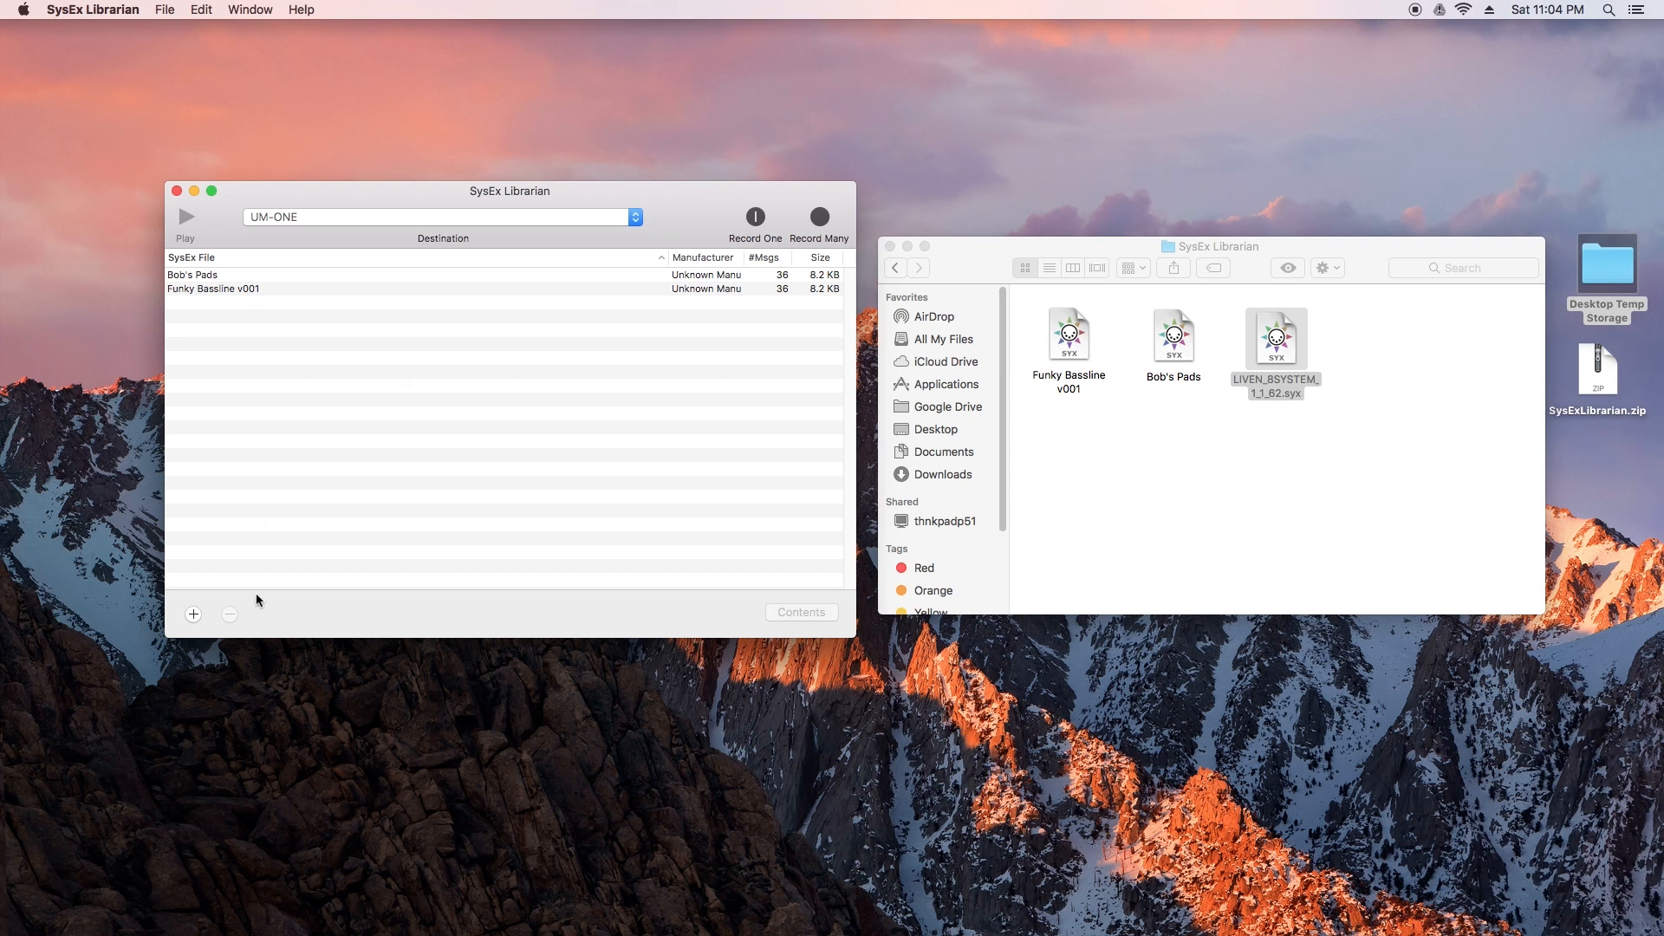
Step: Add LIVEN_8SYSTEM_1_1_62.syx from the SysEx Librarian folder to the file list and play it to the UM-ONE
left_click(194, 615)
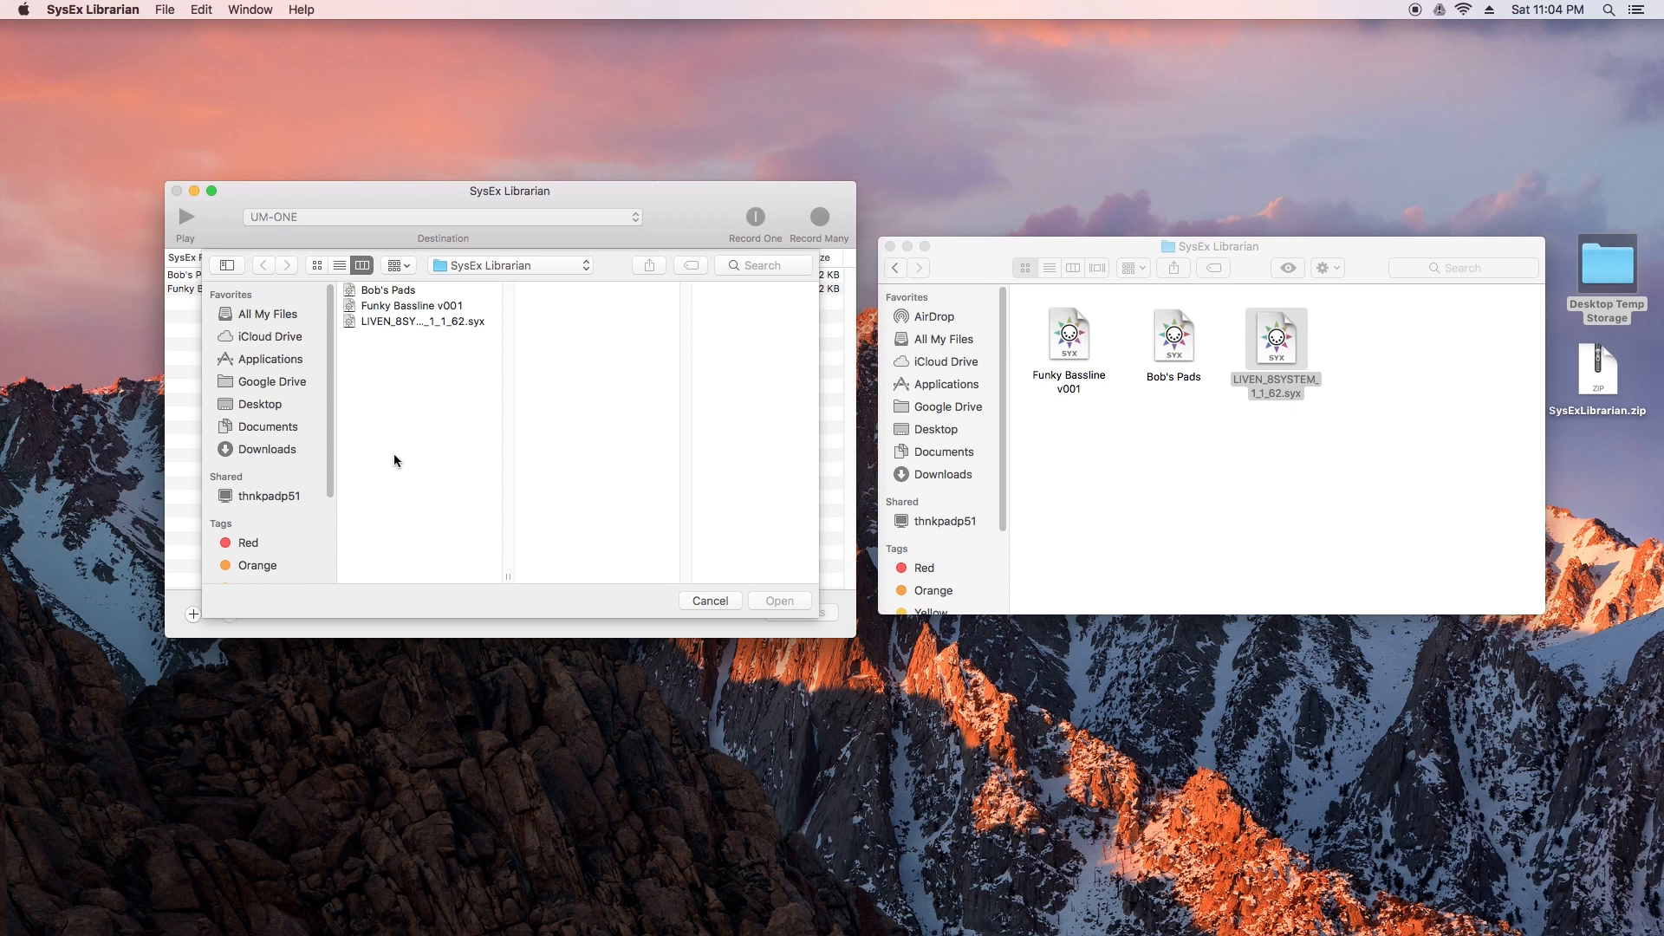
left_click(415, 323)
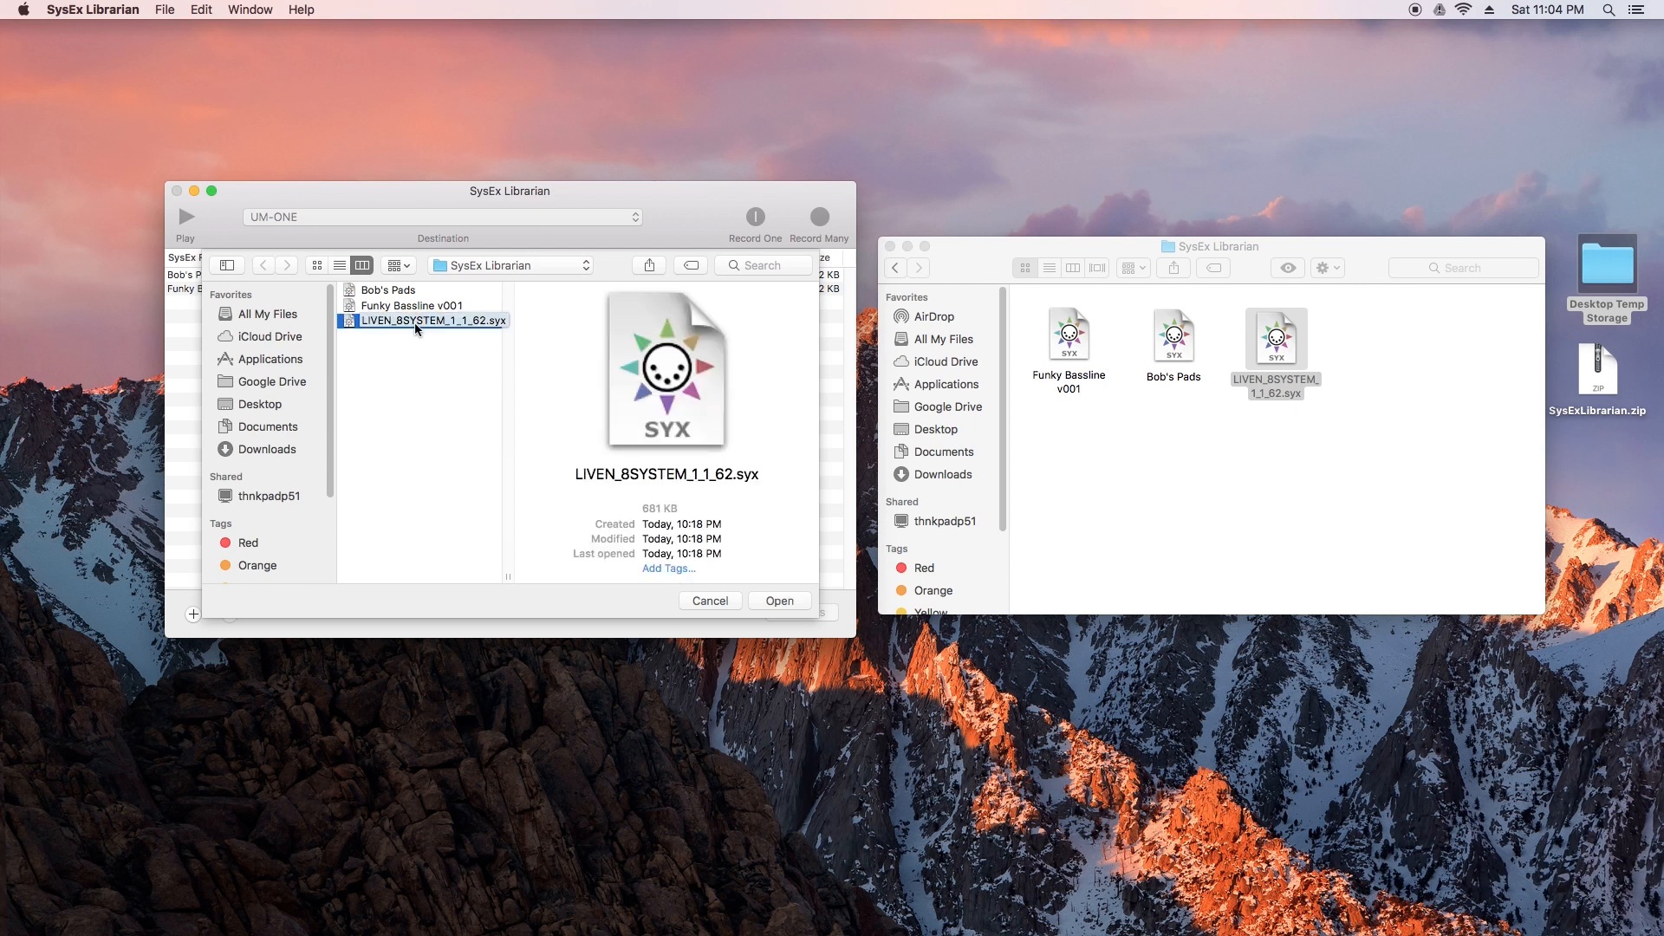
left_click(795, 604)
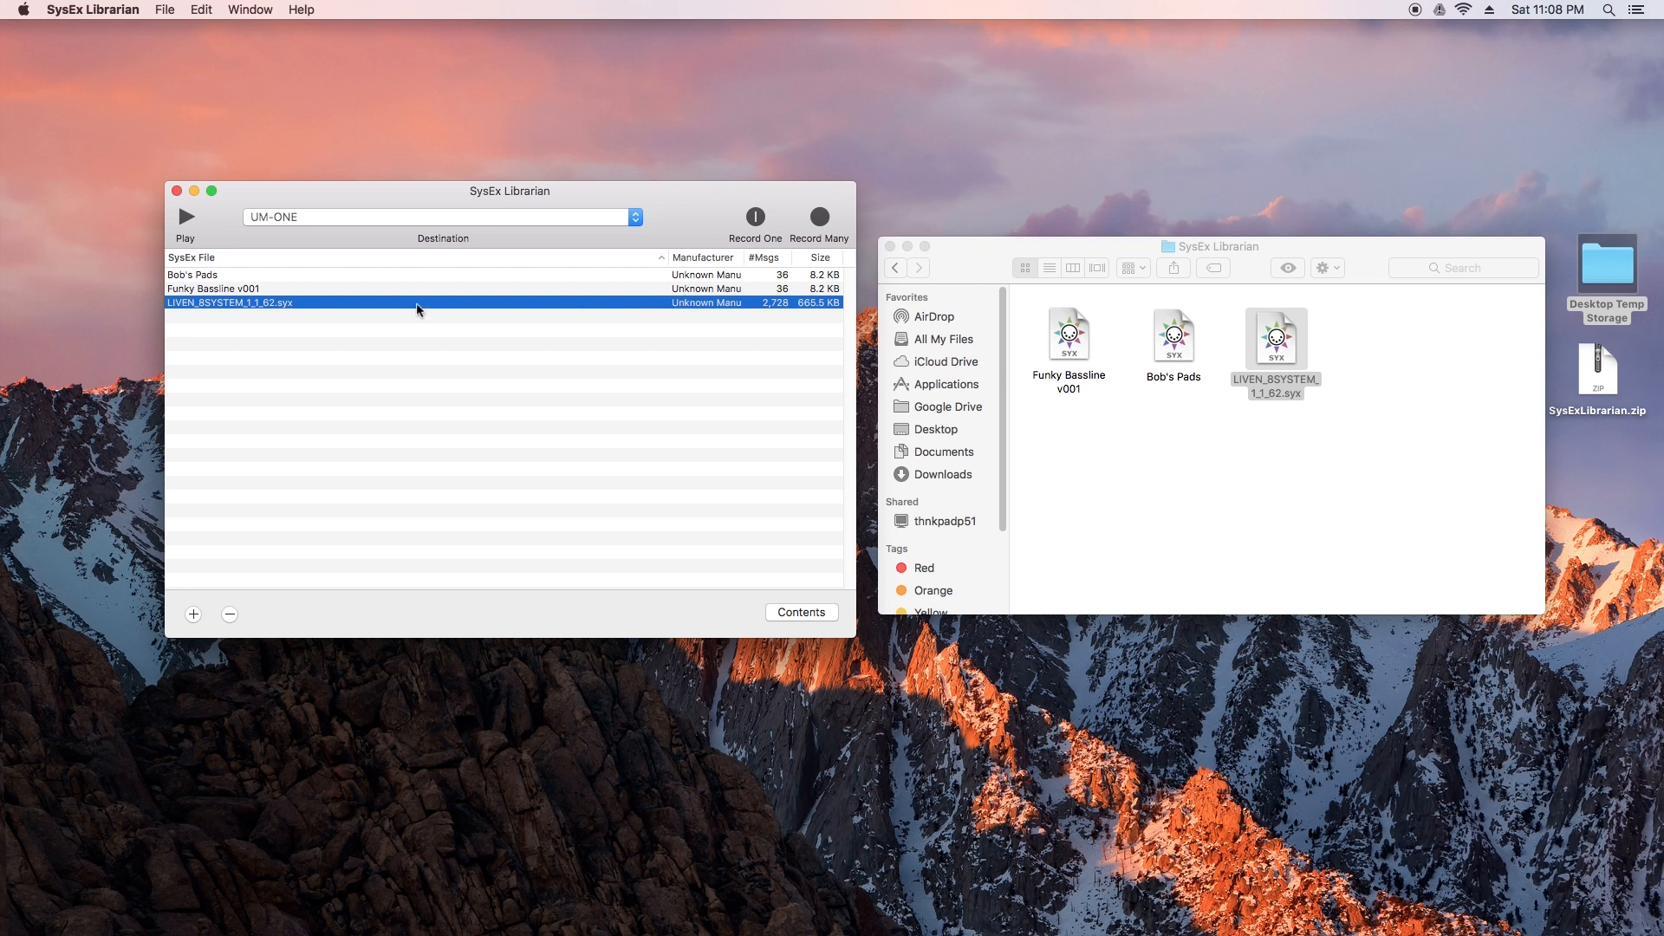
left_click(187, 223)
Step: Switch to Firefox and examine the USA phone support and mail support options on the Sonicware Support page
left_click(104, 926)
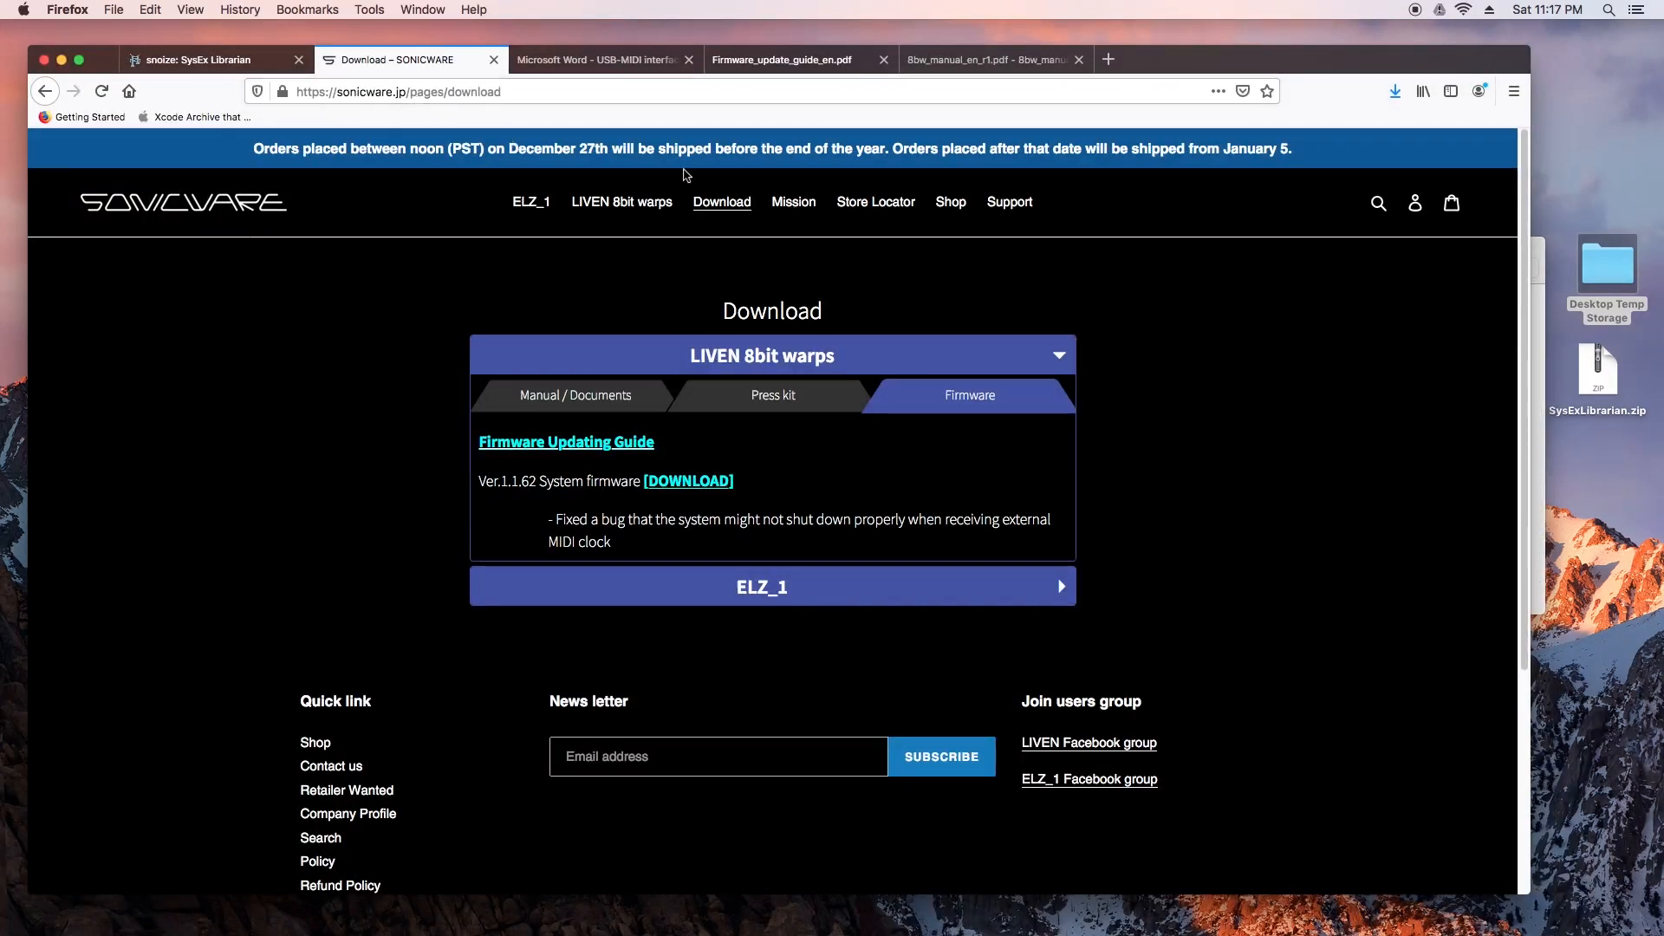
left_click(1021, 208)
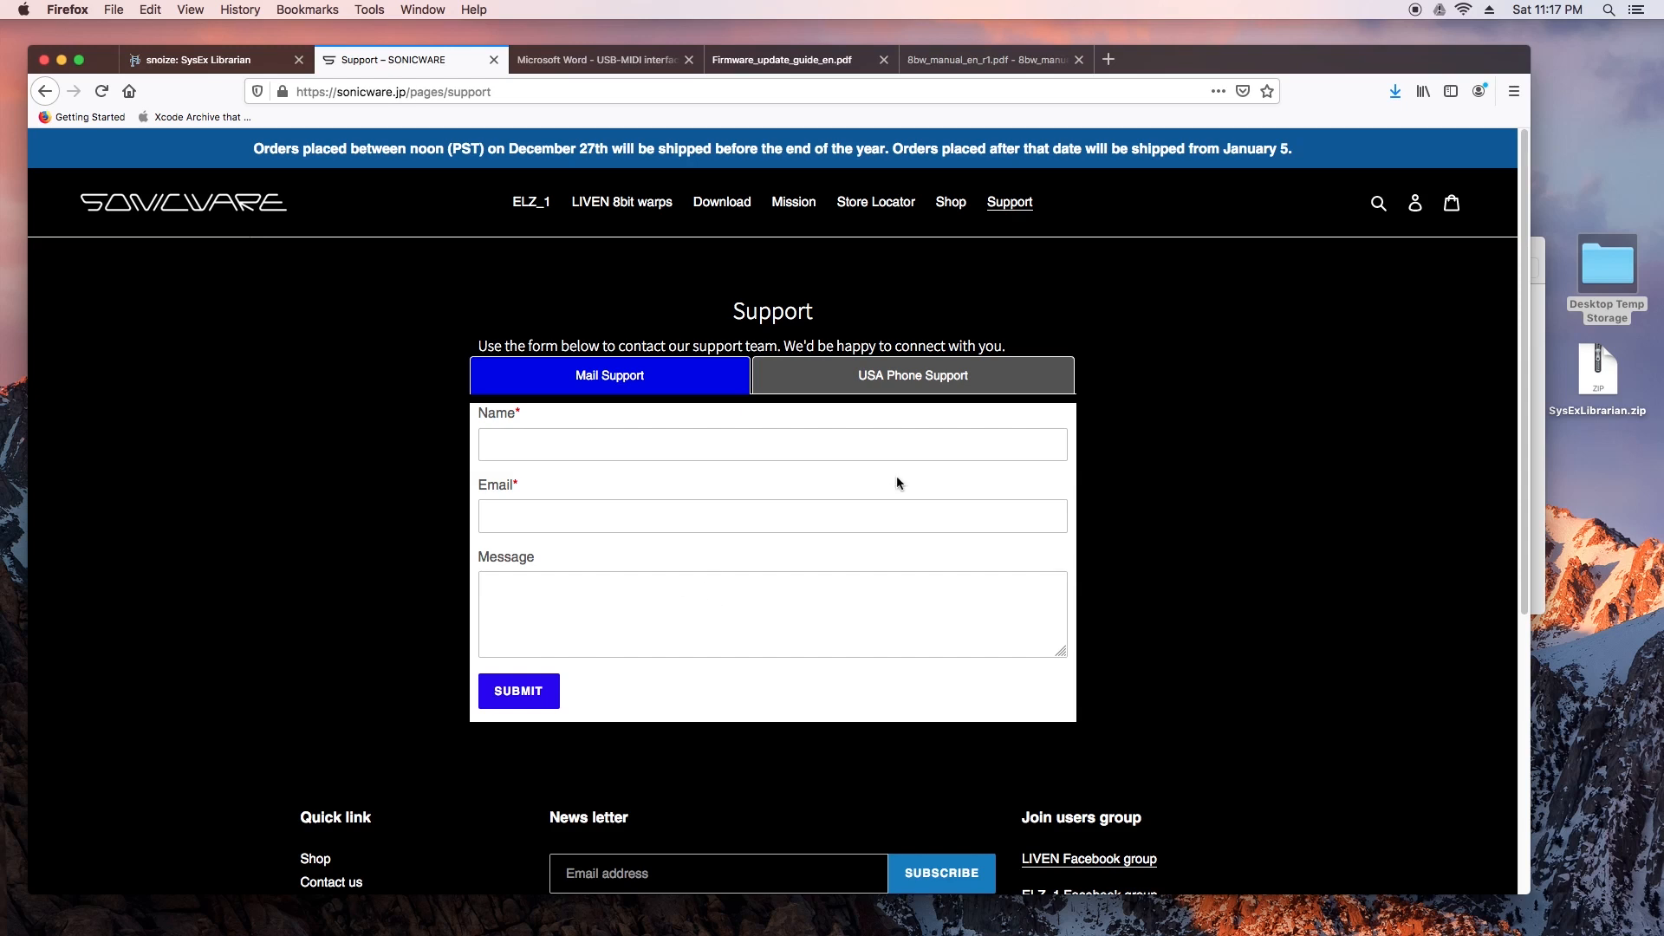
left_click(949, 381)
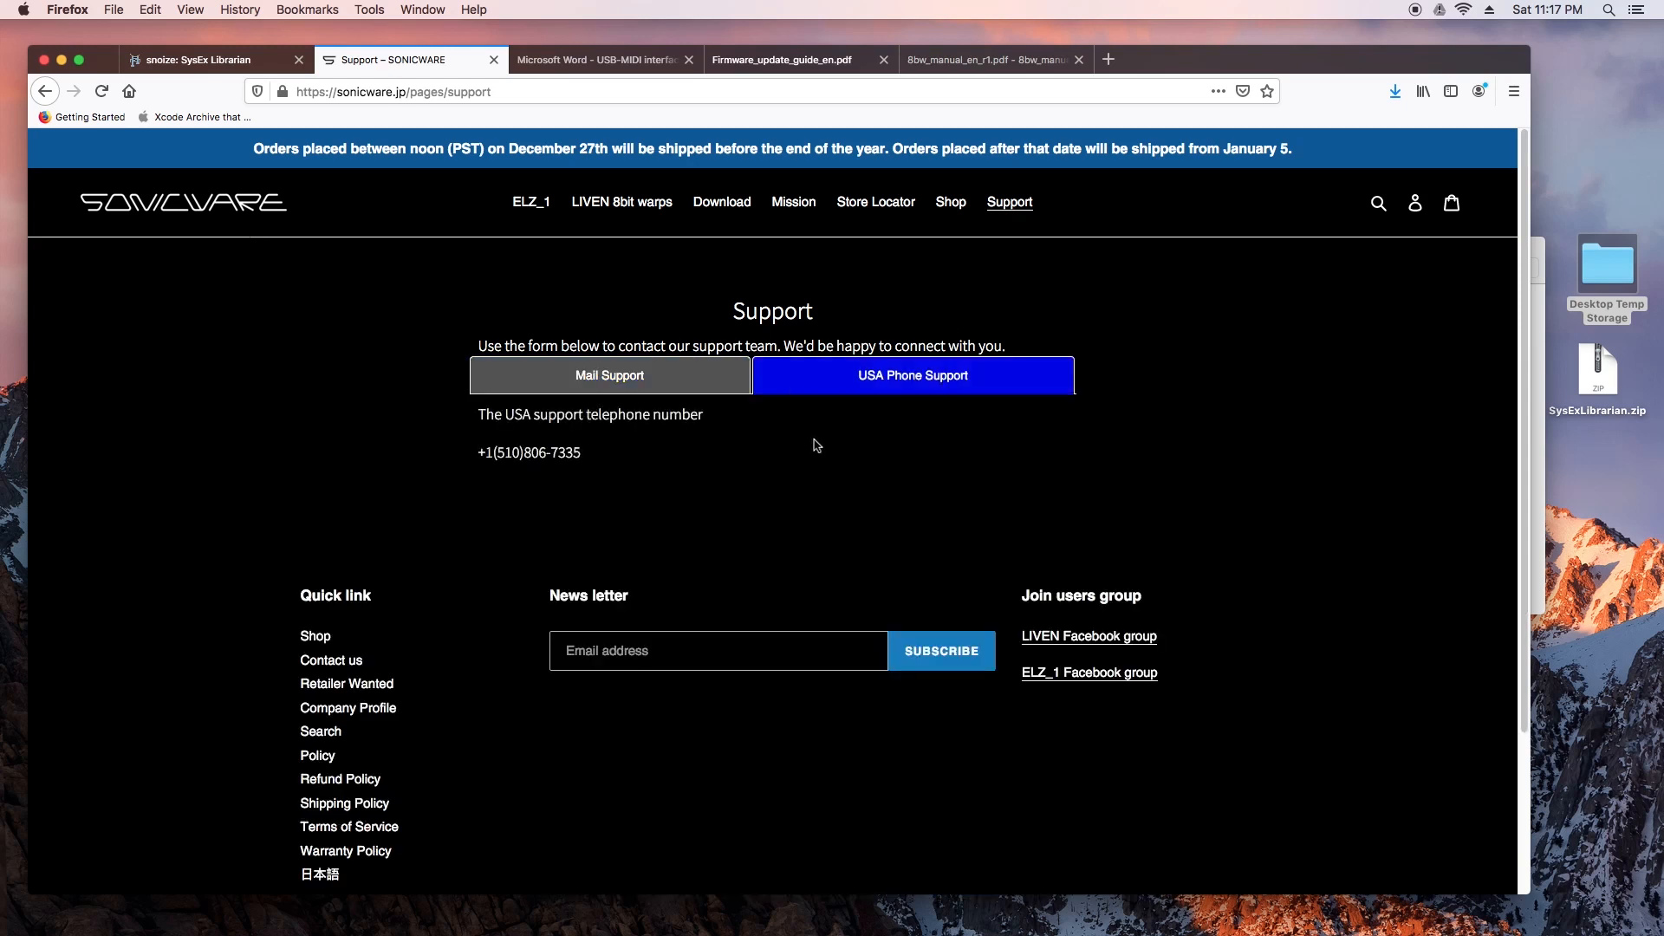
triple_click(559, 457)
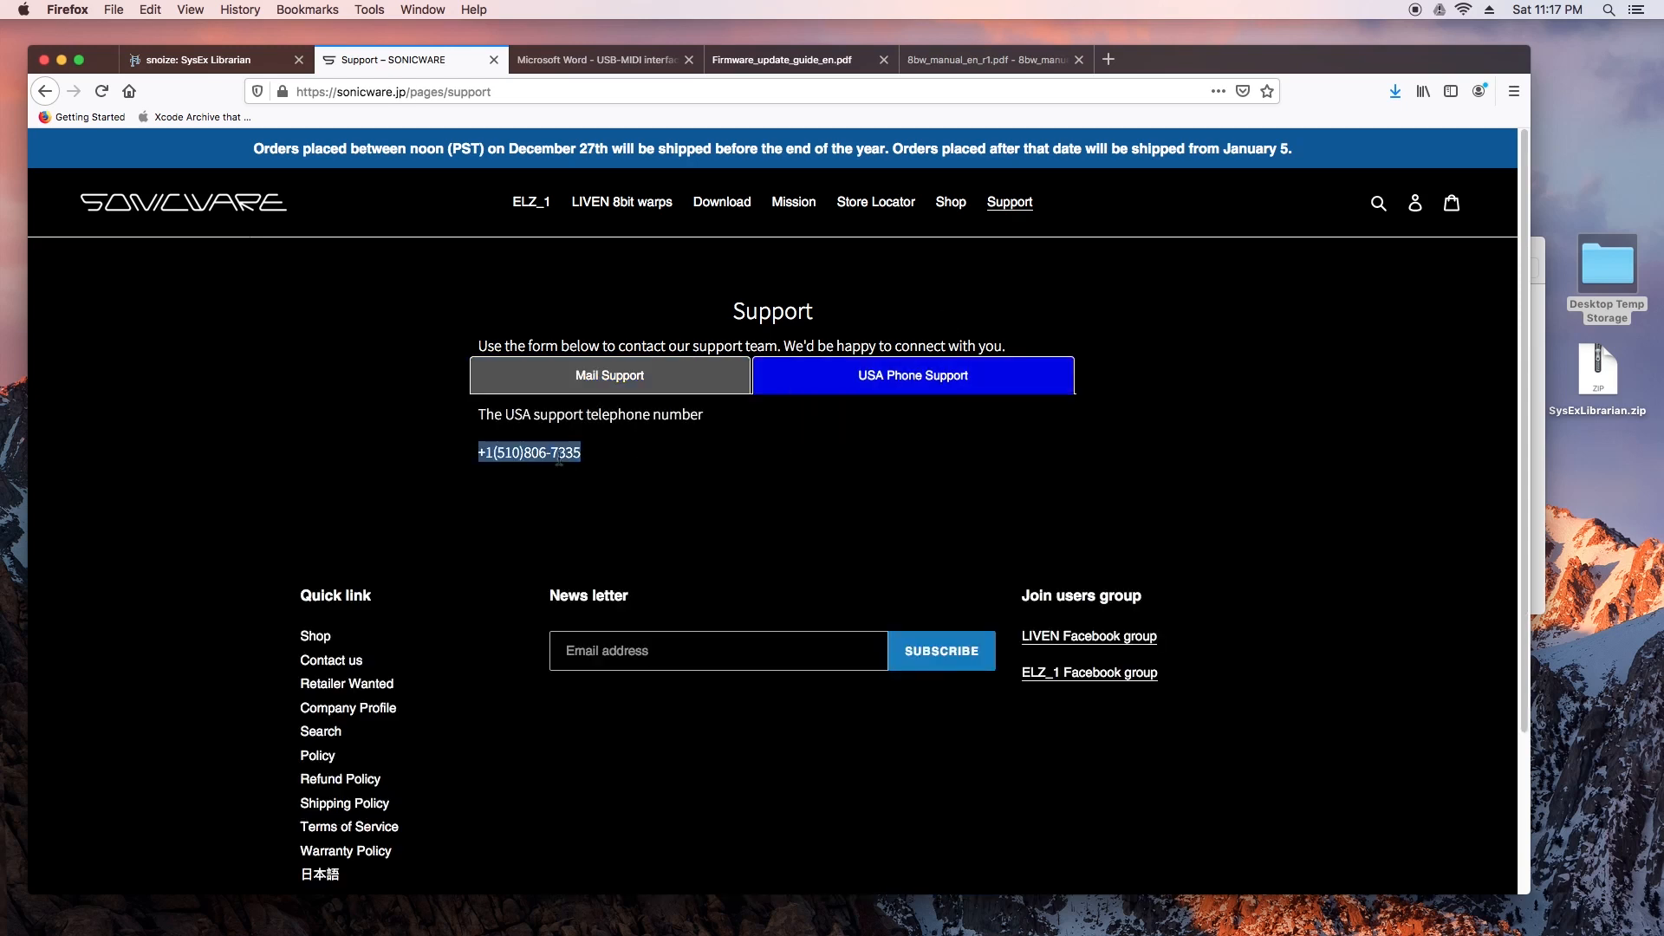
left_click(604, 460)
mouse_move(581, 461)
left_mouse_down()
mouse_move(537, 459)
mouse_move(562, 466)
left_mouse_up()
left_click(537, 459)
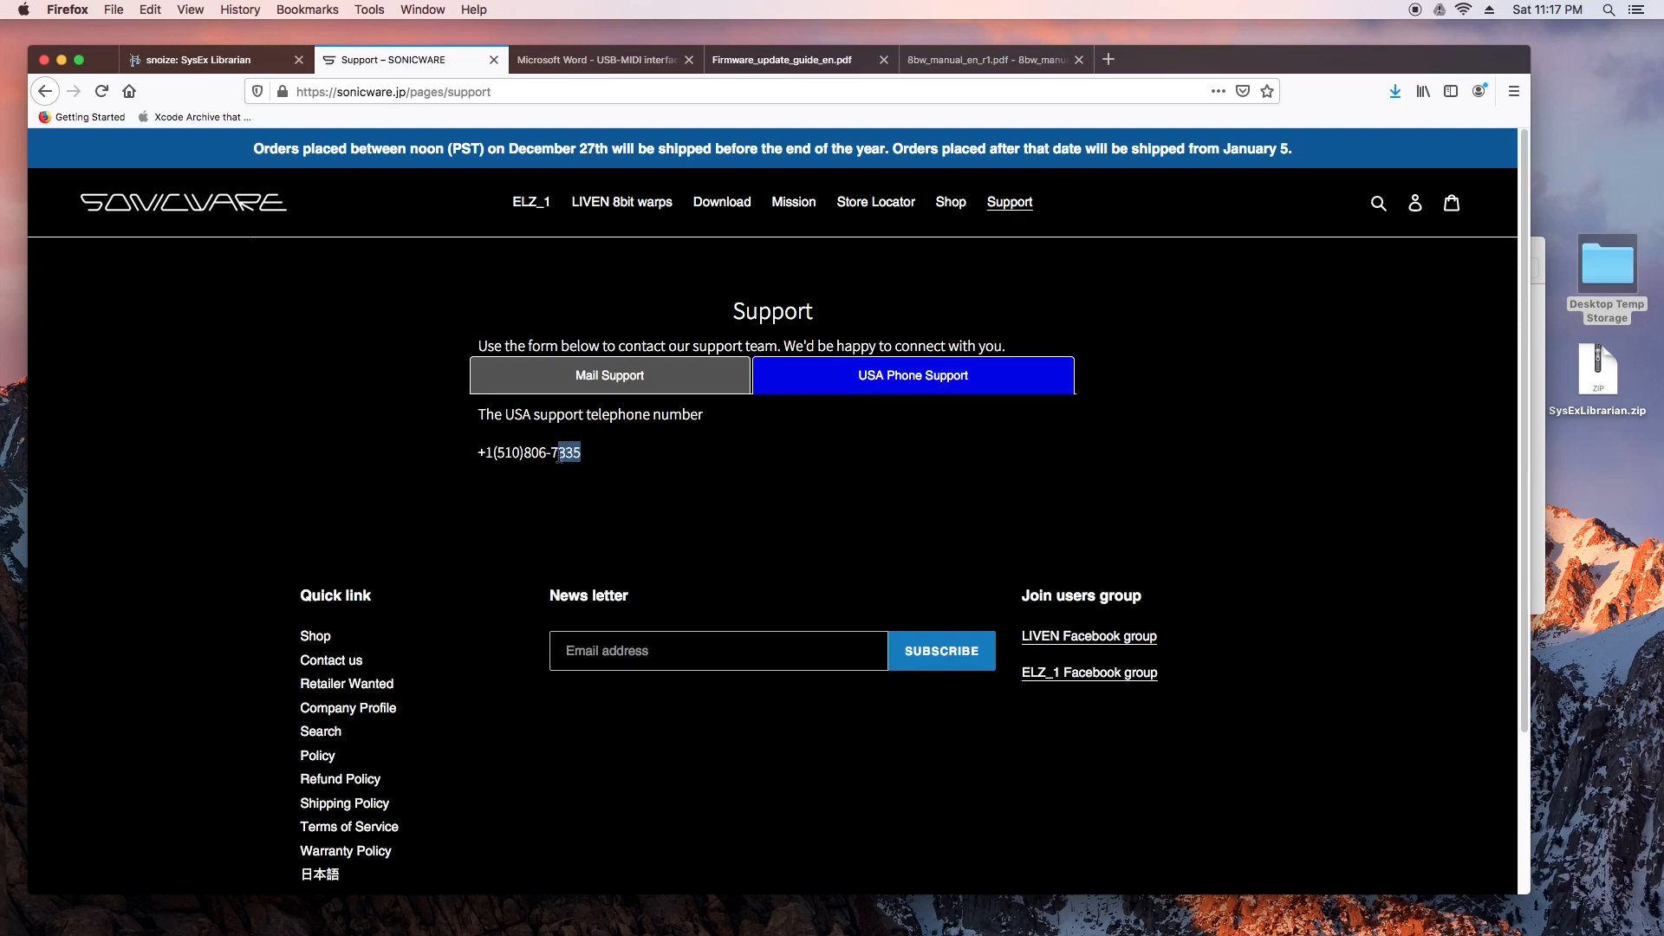
left_click(559, 457)
left_click(648, 378)
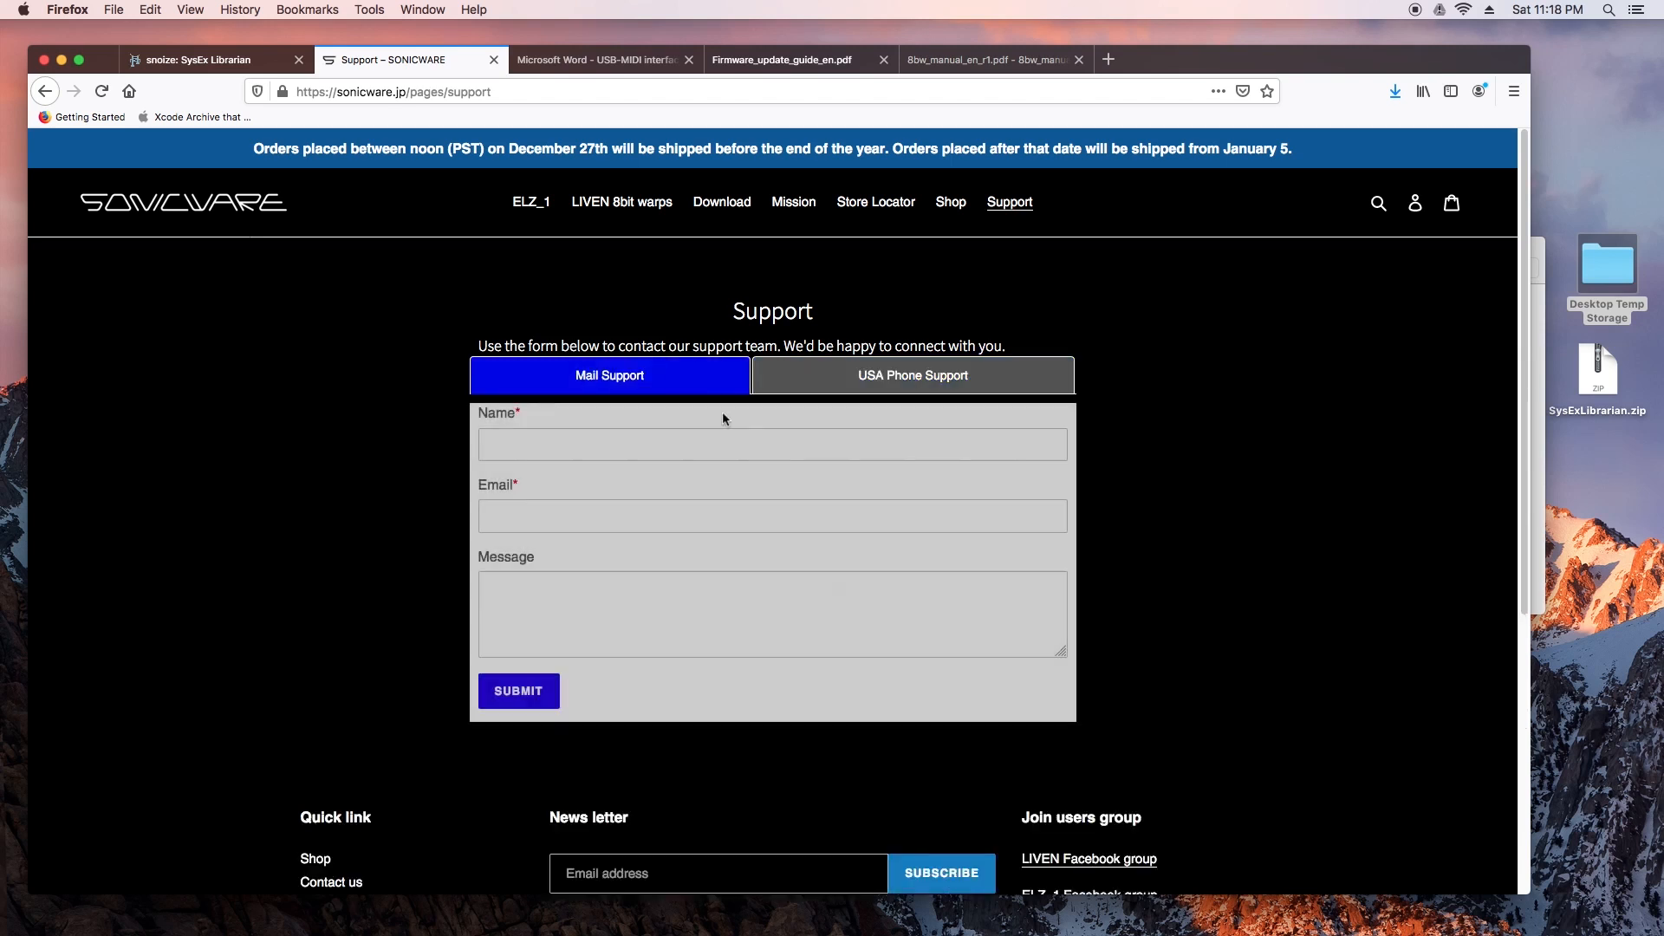